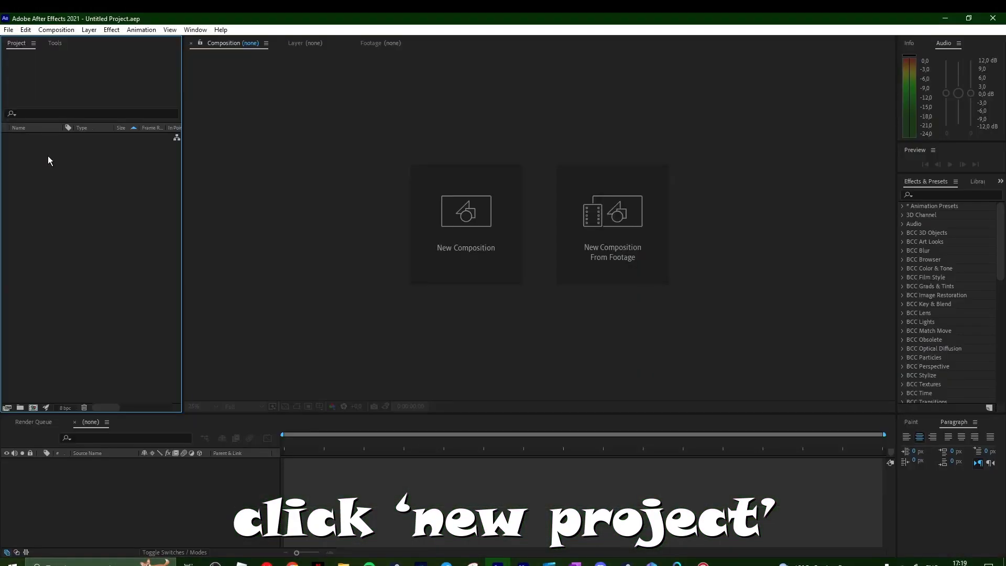
Import heartbeat.mov from the edit audios - songs folder into the project.
right_click(48, 160)
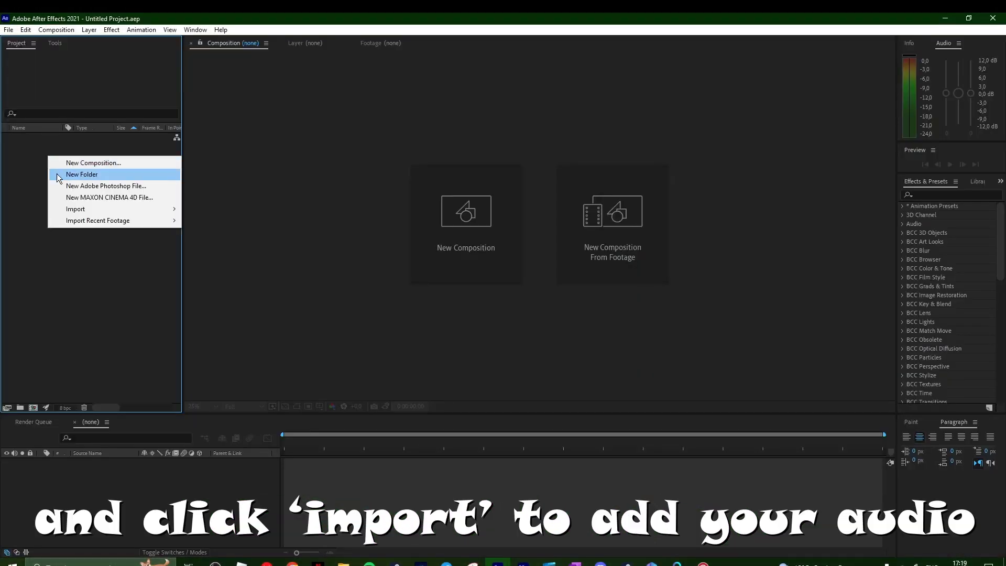
mouse_move(75, 209)
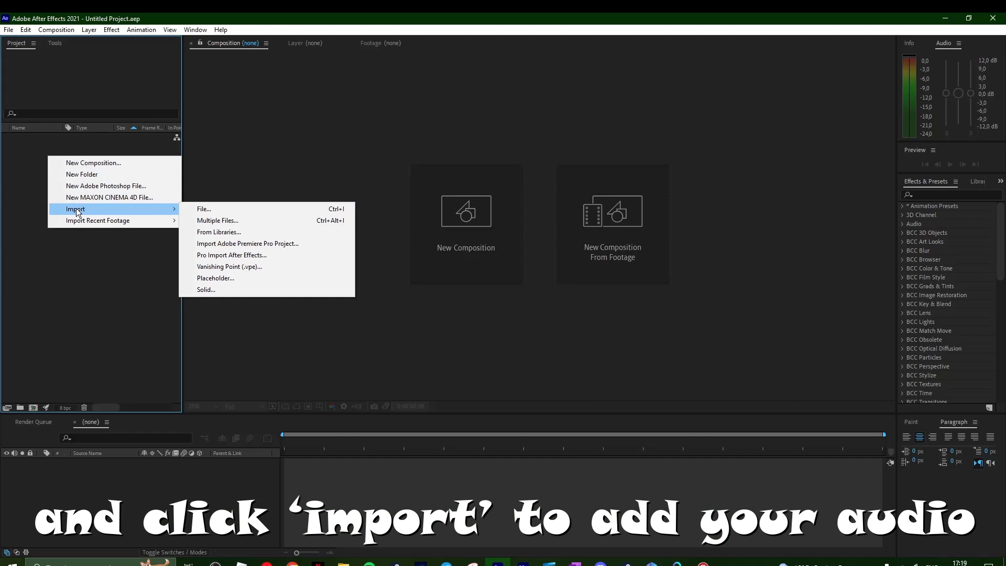
click(208, 212)
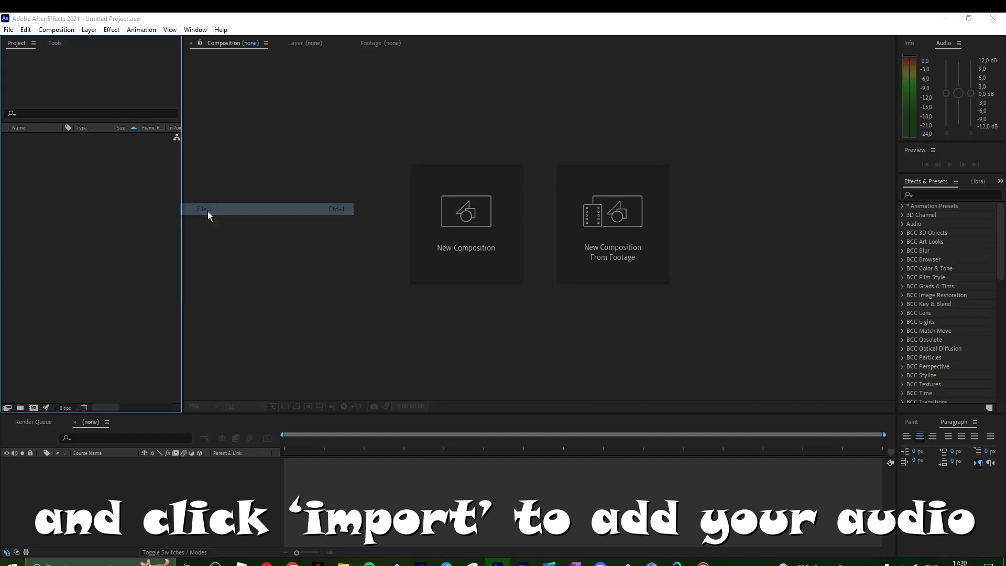
double_click(129, 145)
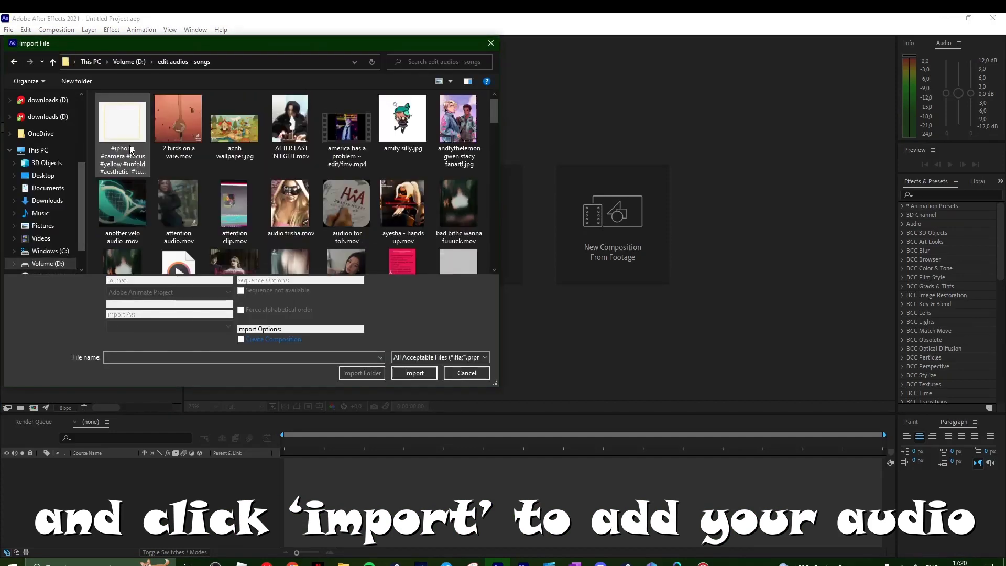
scroll(131, 149, down, 1)
click(234, 220)
click(405, 373)
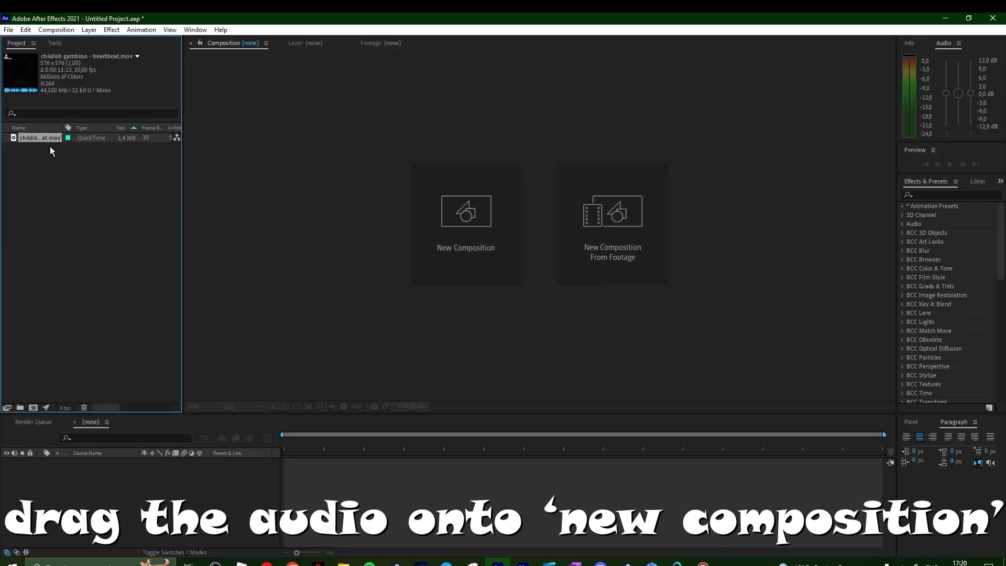
Create a composition from the heartbeat audio and set it to 1080 x 1350.
mouse_move(69, 156)
mouse_down()
mouse_move(59, 165)
mouse_move(474, 228)
mouse_up()
click(51, 151)
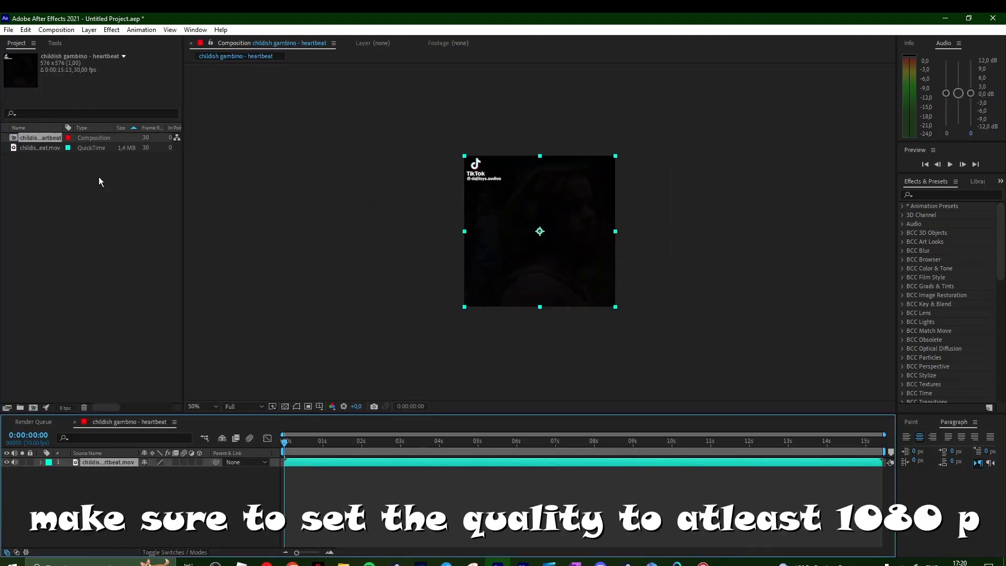
right_click(40, 139)
click(57, 145)
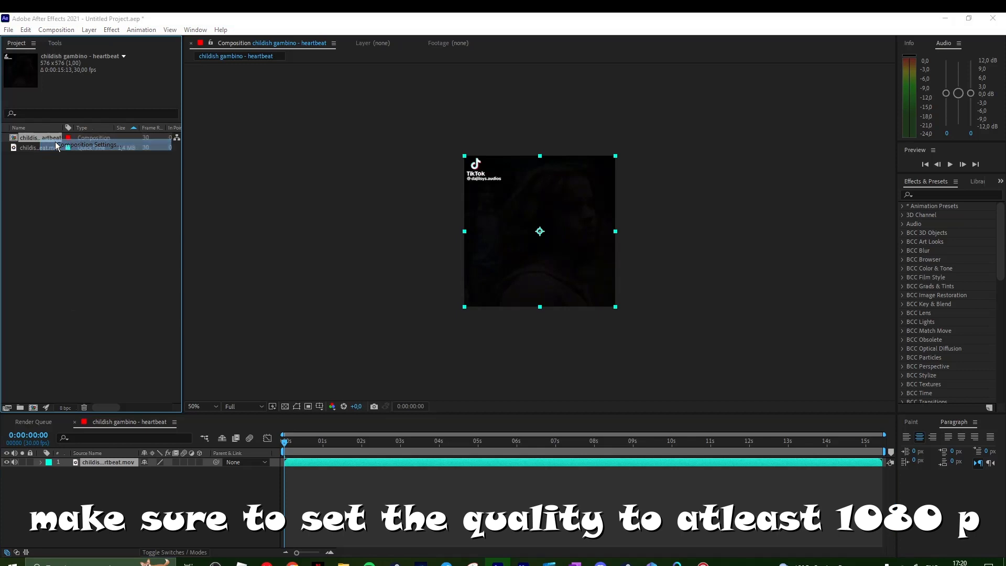
click(422, 223)
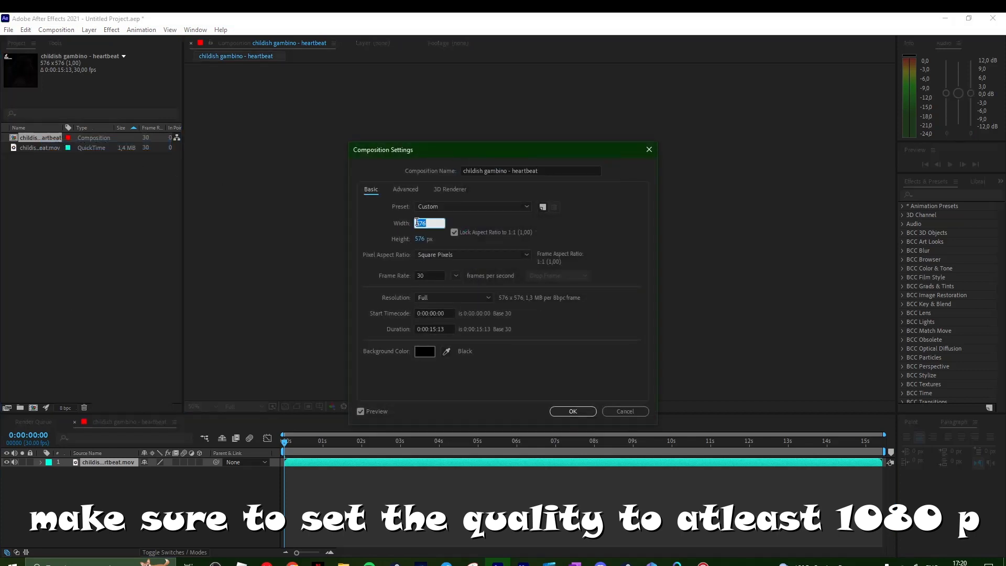
text(1080)
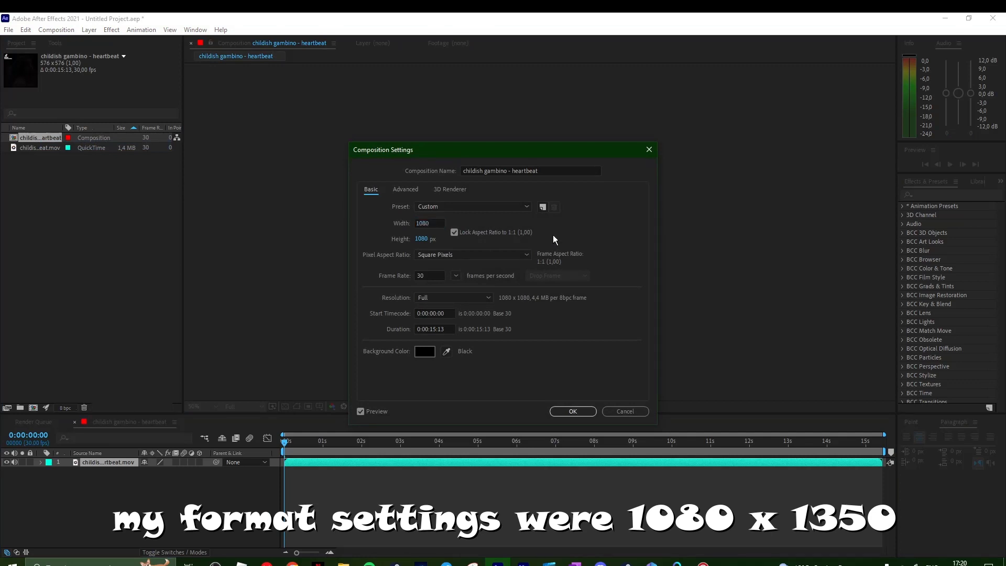
key(Tab)
click(423, 240)
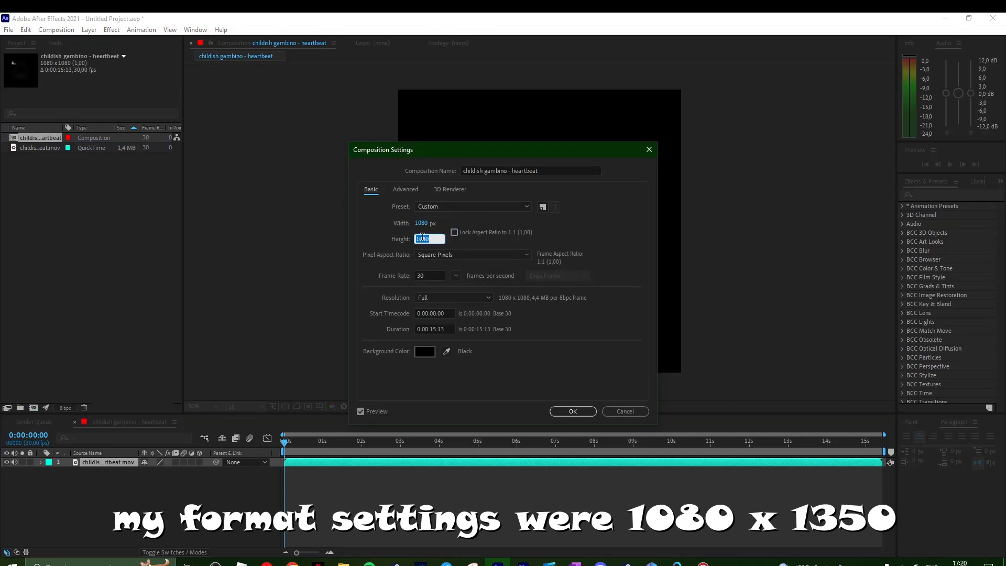
text(4)
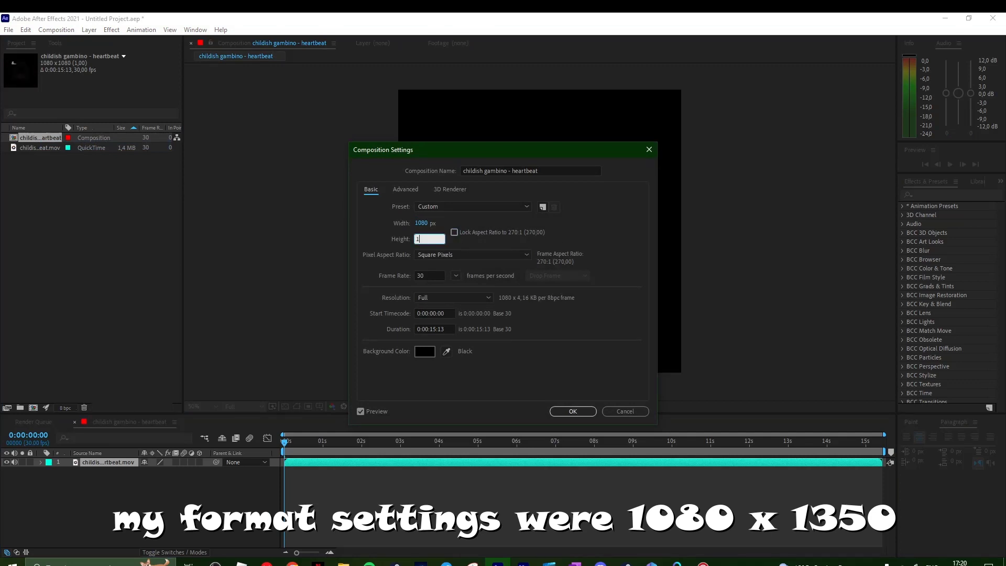
text(350)
click(486, 244)
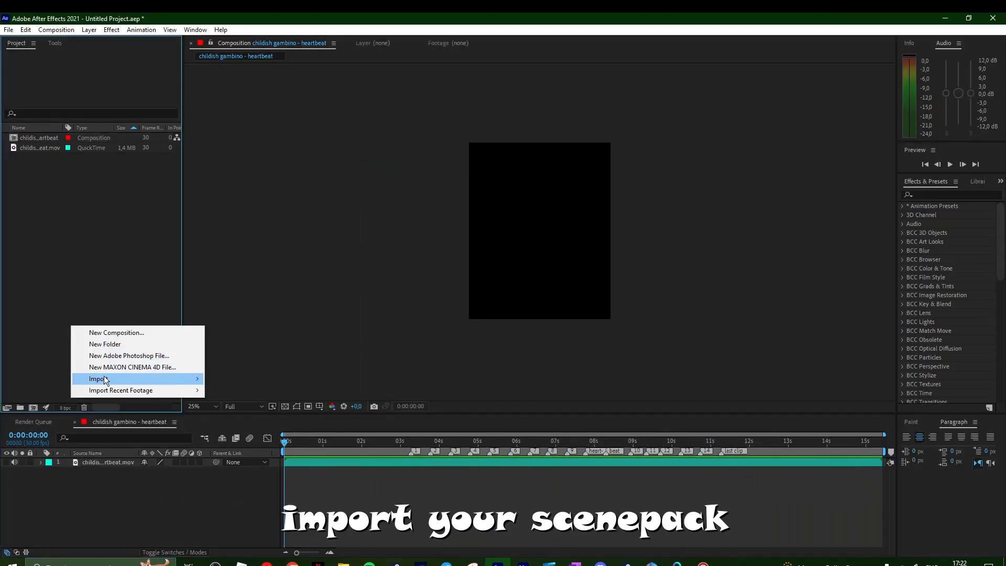
Import the badass ellie tlou2.mp4 scene pack into the project.
click(215, 380)
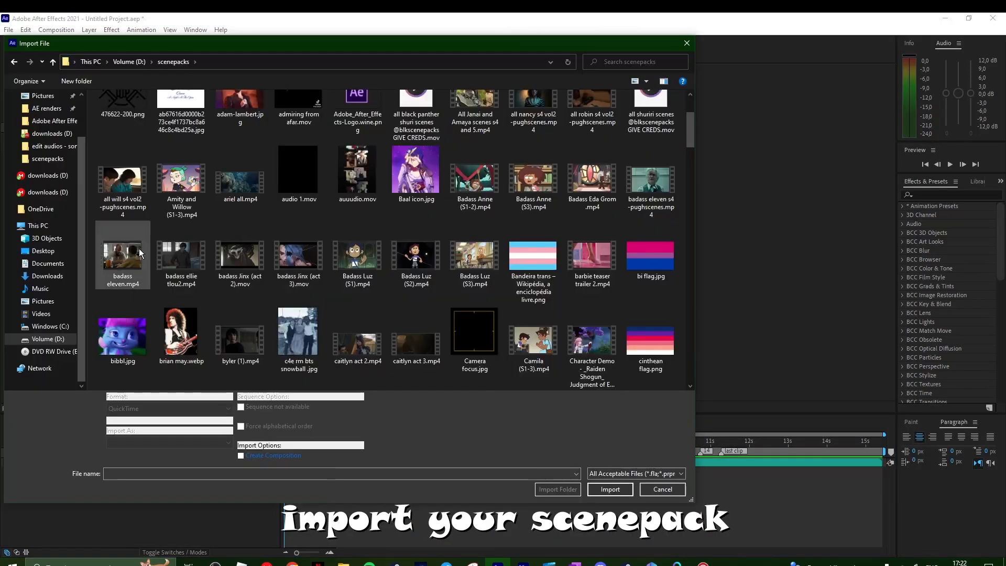
click(187, 264)
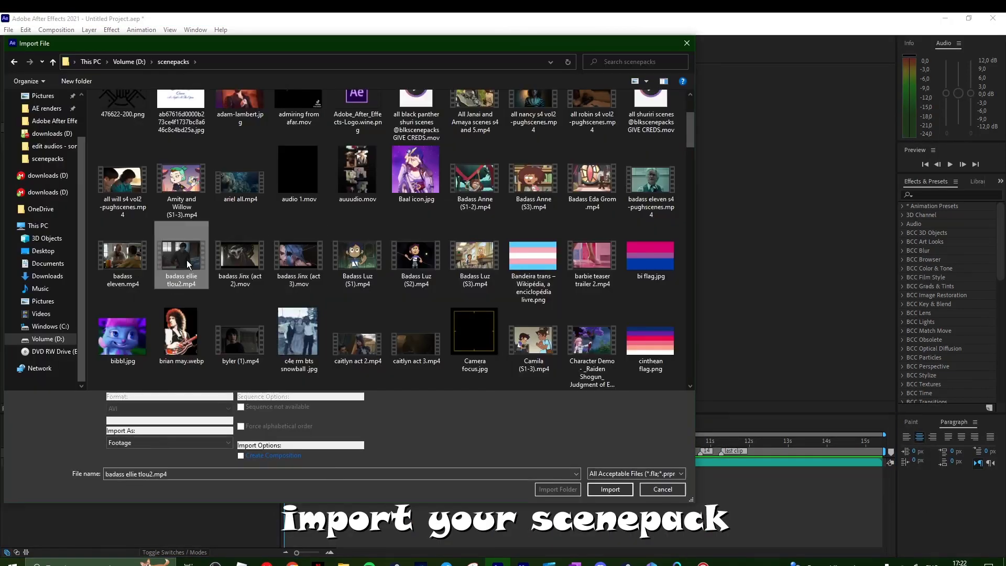
click(610, 489)
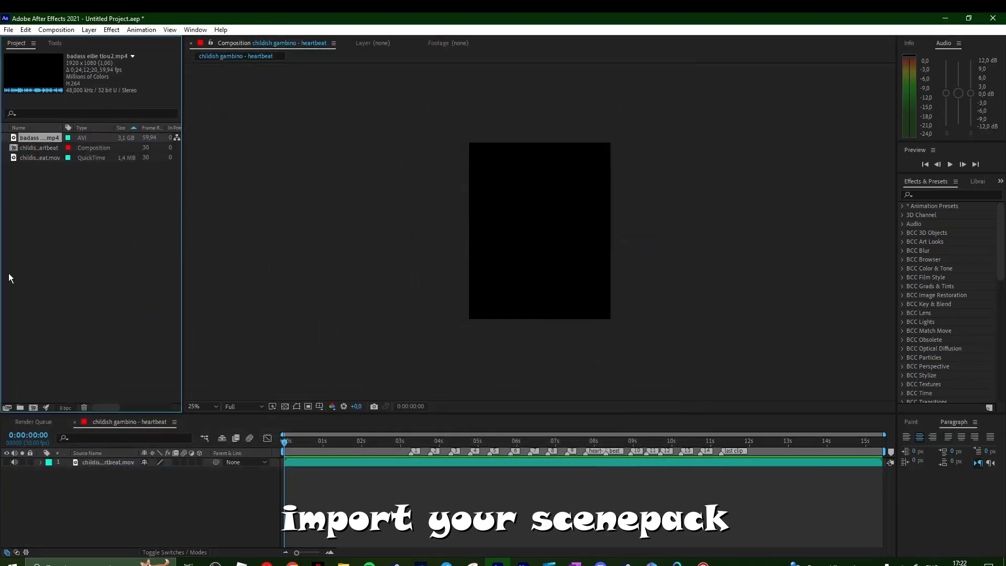
Create the new composition Comp 1 with an adjusted duration.
right_click(54, 244)
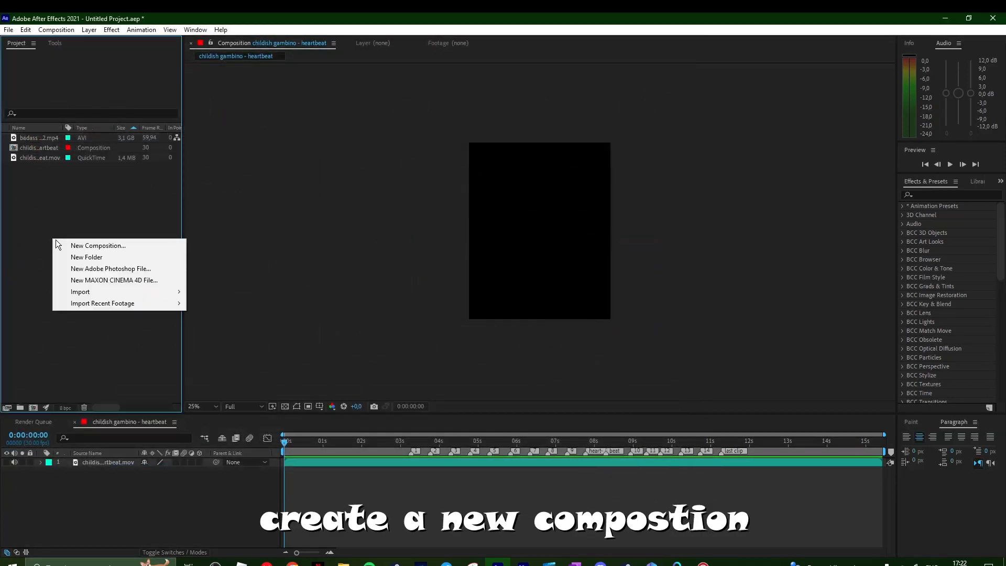
click(92, 246)
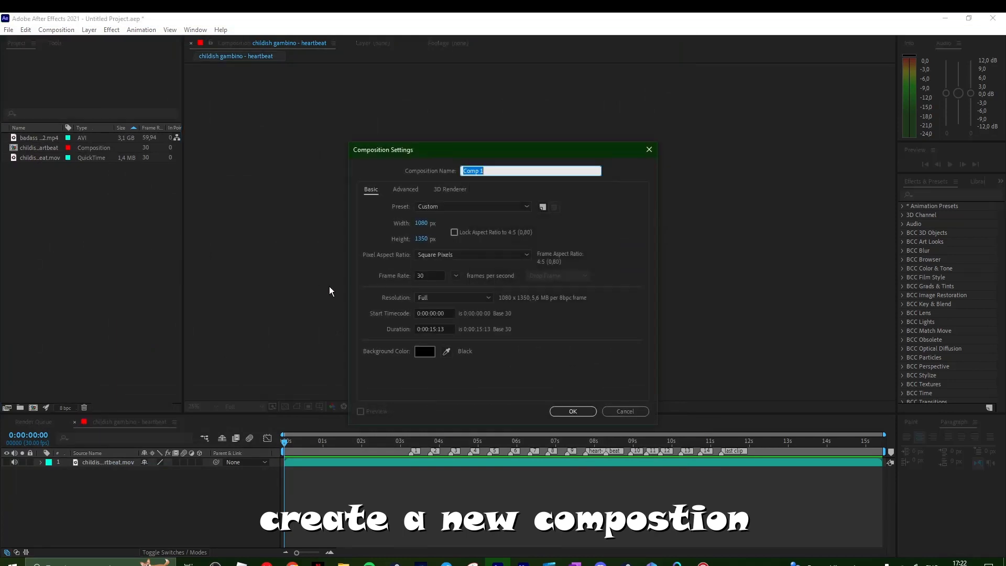
click(426, 329)
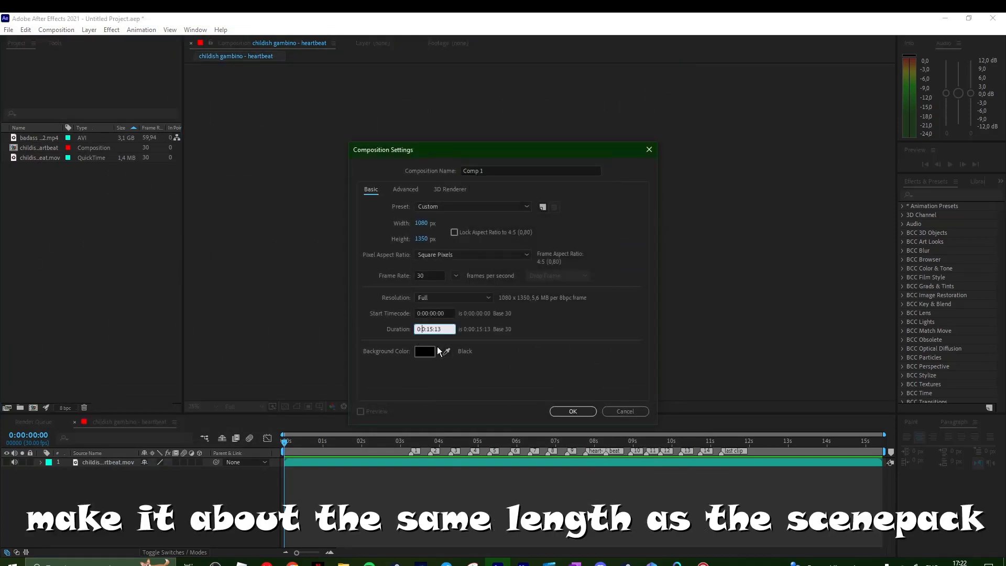
text(5)
click(572, 410)
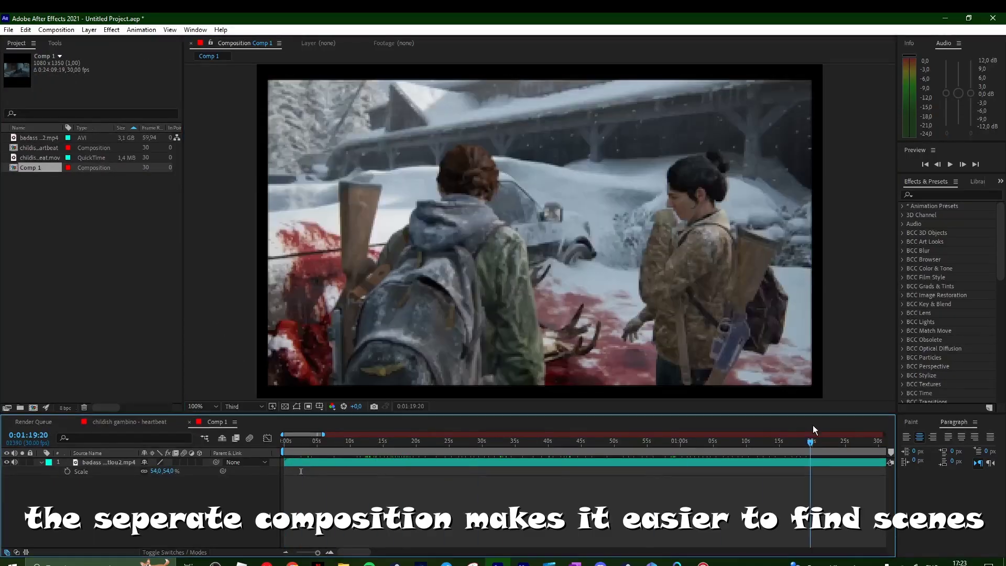
Split a scene out of the scene pack and paste it into the heartbeat composition.
mouse_move(320, 493)
mouse_down()
mouse_move(255, 451)
mouse_move(338, 455)
mouse_move(380, 476)
mouse_up()
key(ctrl+shift+d)
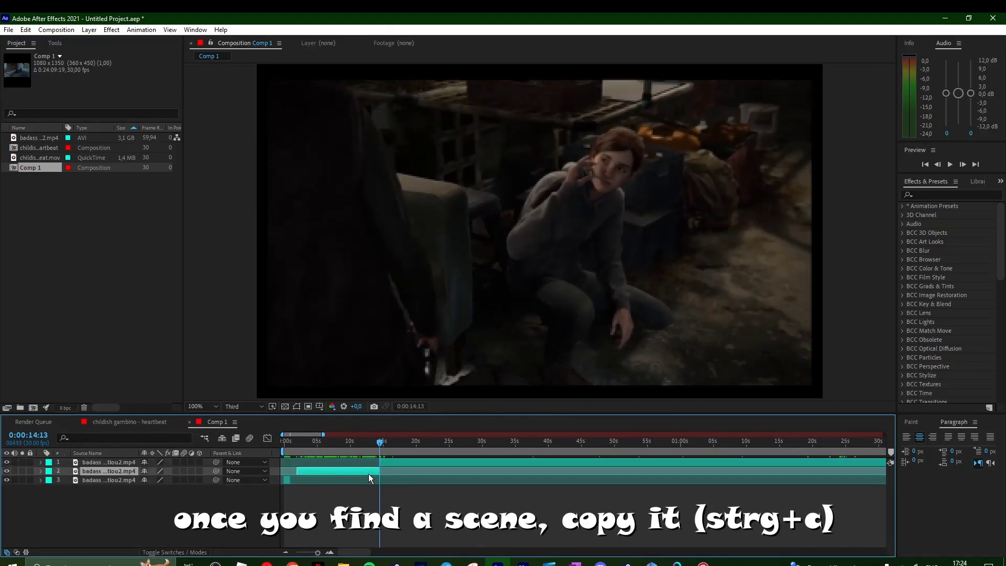
key(ctrl+x)
double_click(46, 150)
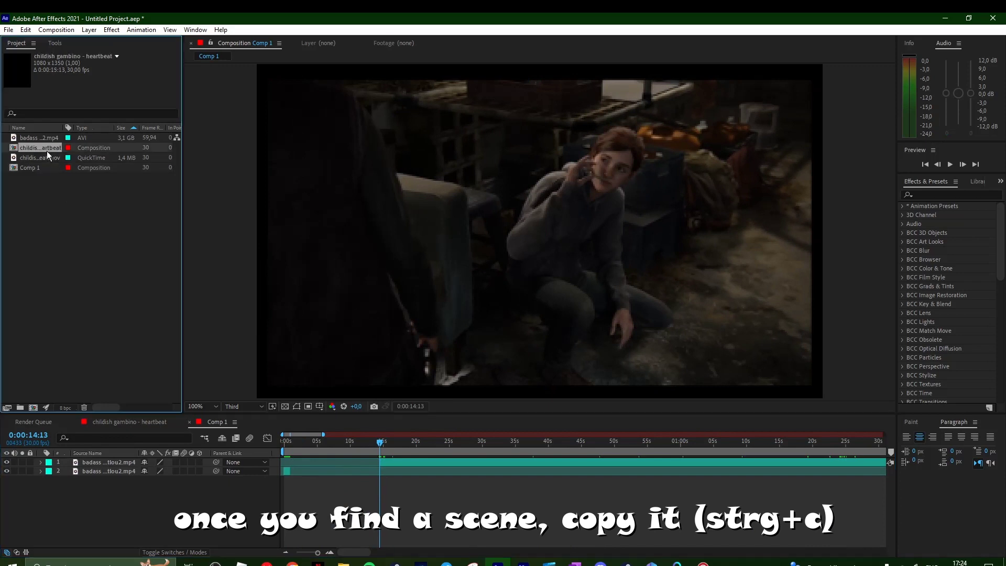
key(ctrl+v)
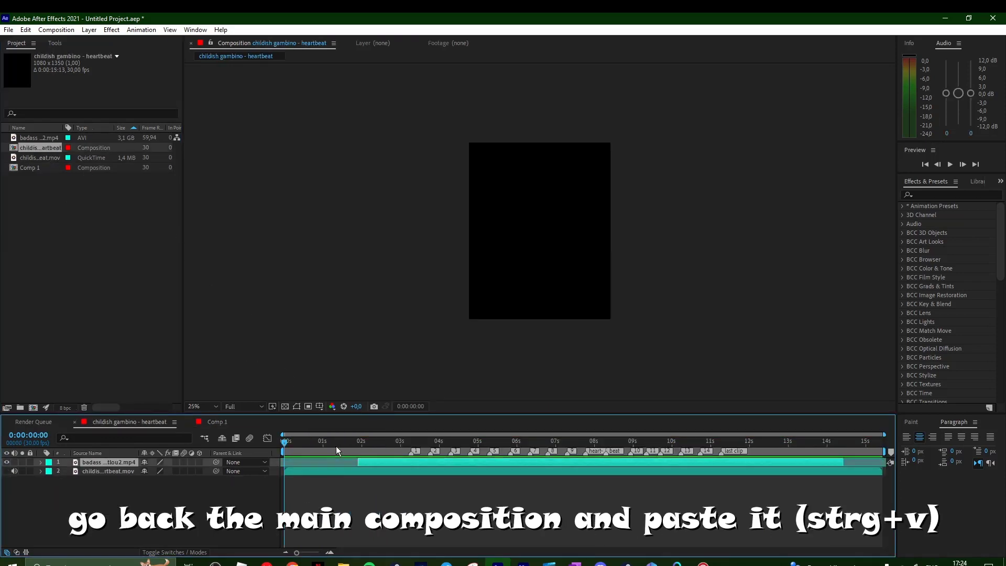
Place the scene at the timeline start, scaled up and shifted left to fill the frame.
mouse_move(882, 462)
mouse_down()
mouse_move(429, 466)
mouse_move(411, 456)
mouse_up()
key(s)
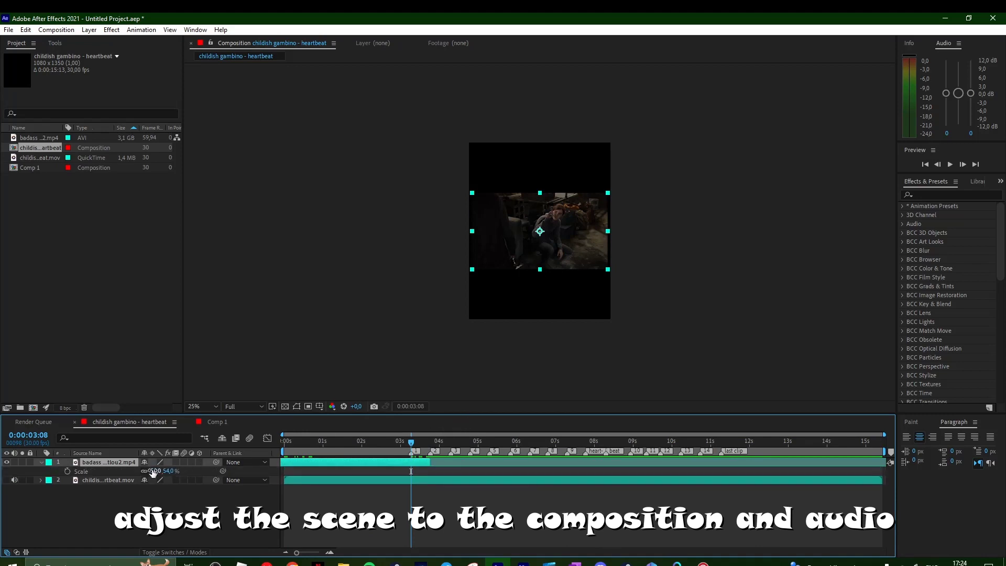
mouse_move(151, 470)
mouse_down()
mouse_move(204, 470)
mouse_move(111, 471)
mouse_up()
key(p)
key(p)
mouse_move(410, 441)
mouse_down()
mouse_move(375, 463)
mouse_move(338, 442)
mouse_up()
Split the scene into two layers and preview the edit from the start.
key(ctrl+shift+d)
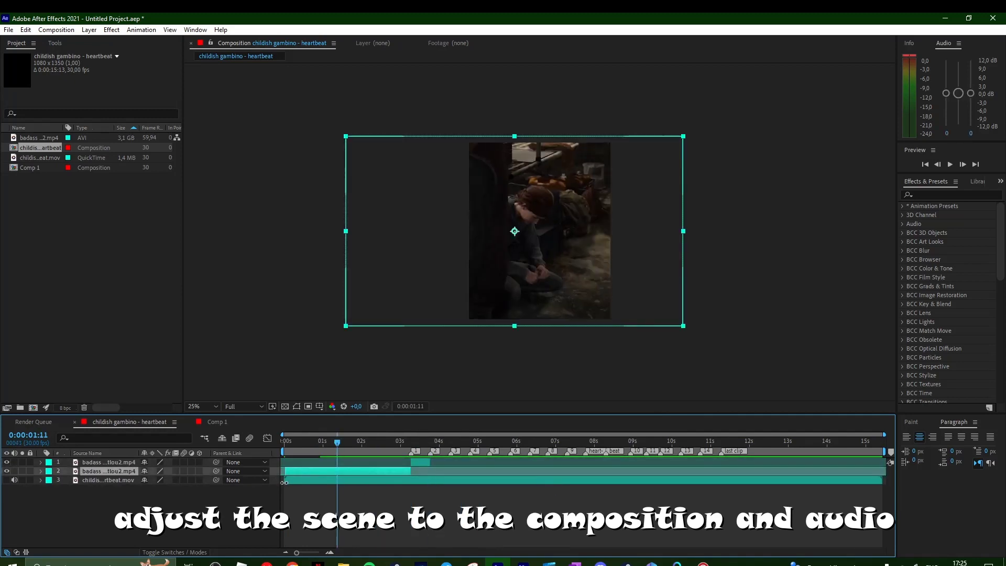
click(332, 496)
key(Home)
key(space)
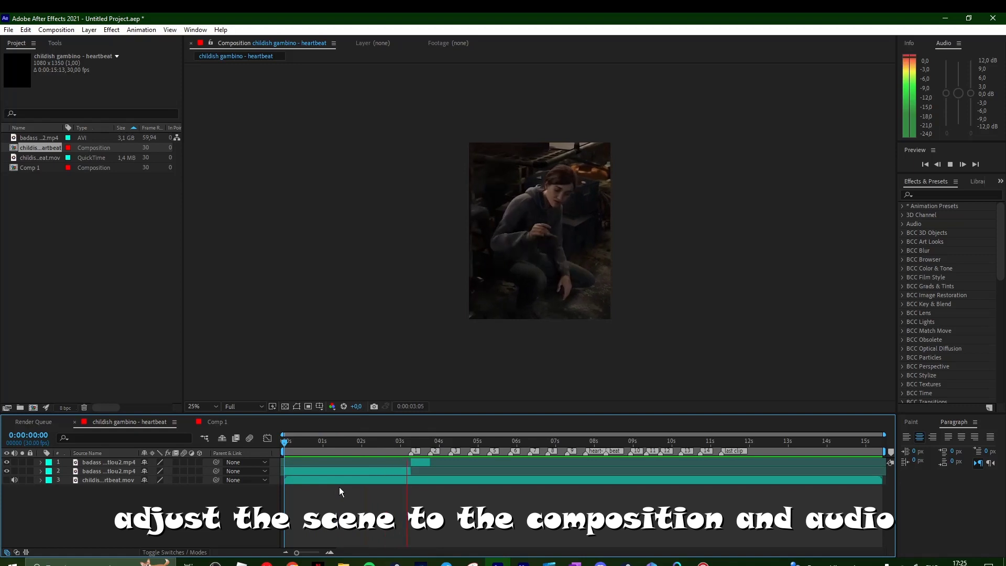
key(space)
Apply S_JpegDamage and S_FreezeFrame to the intro clip and preview it from the start.
click(982, 194)
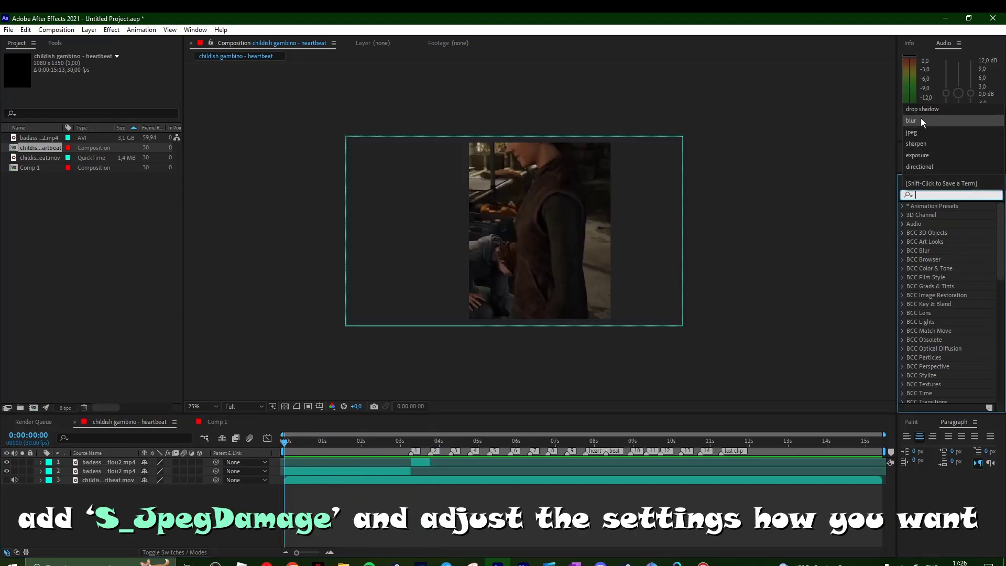
click(923, 131)
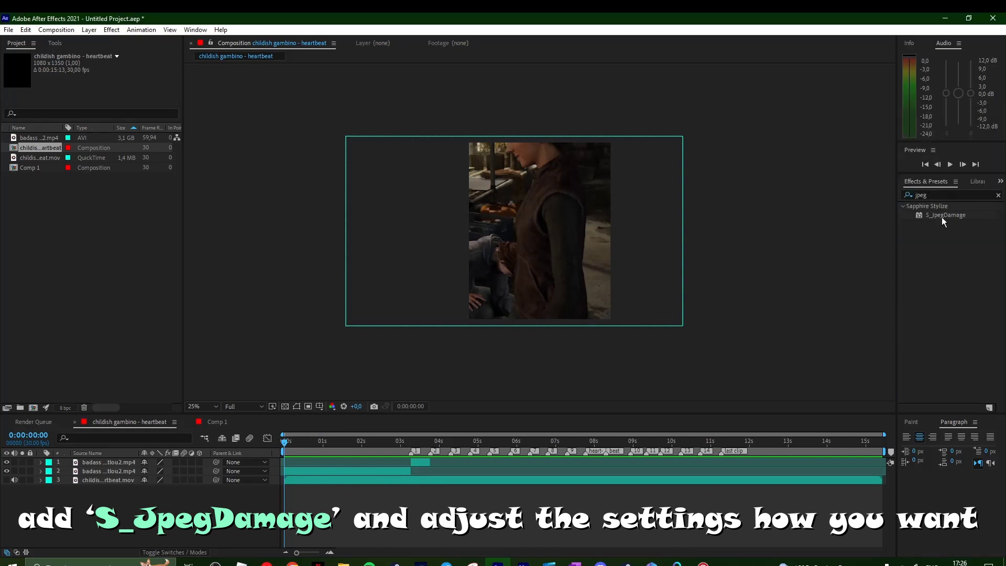
drag(945, 219, 405, 464)
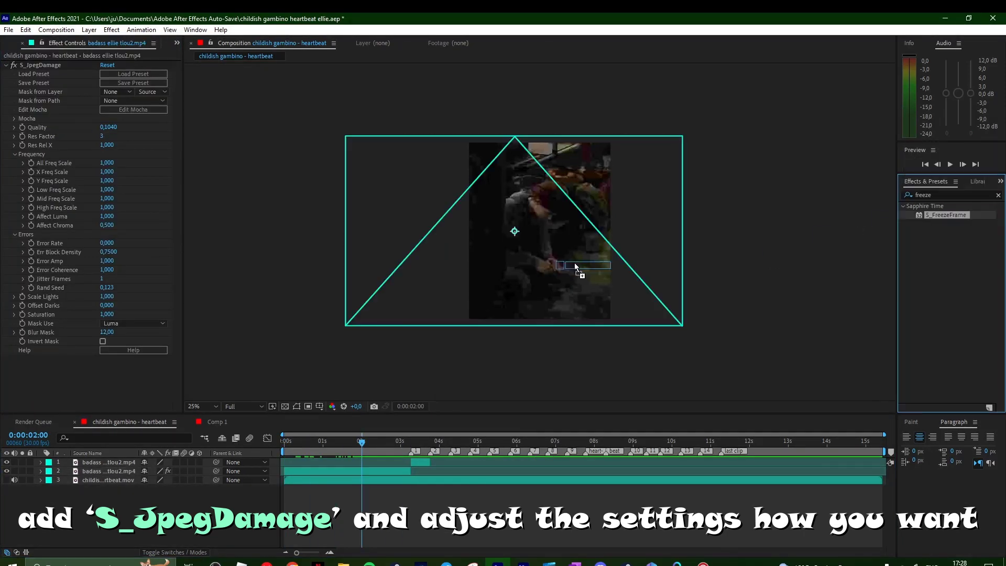
drag(574, 263, 575, 263)
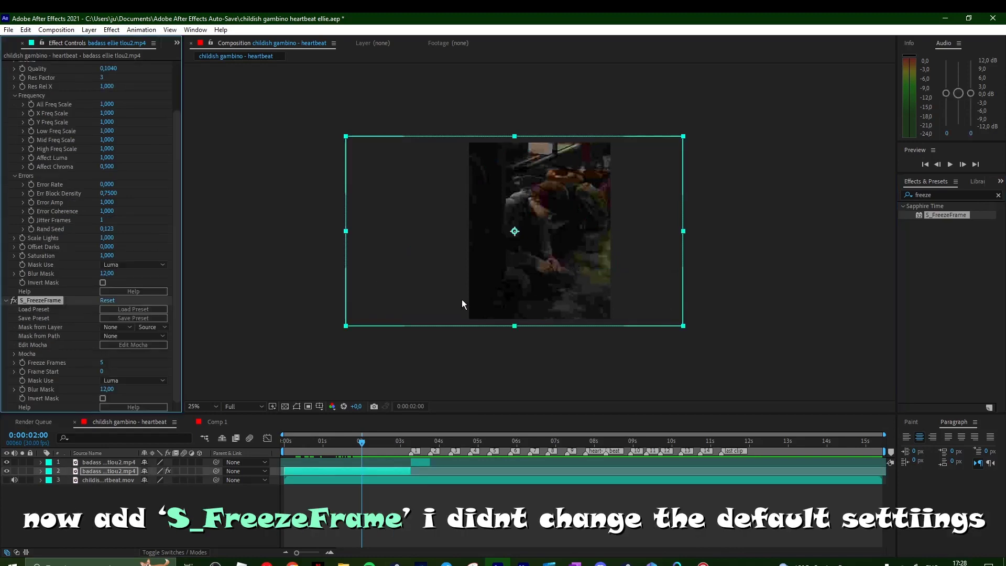
click(287, 438)
key(space)
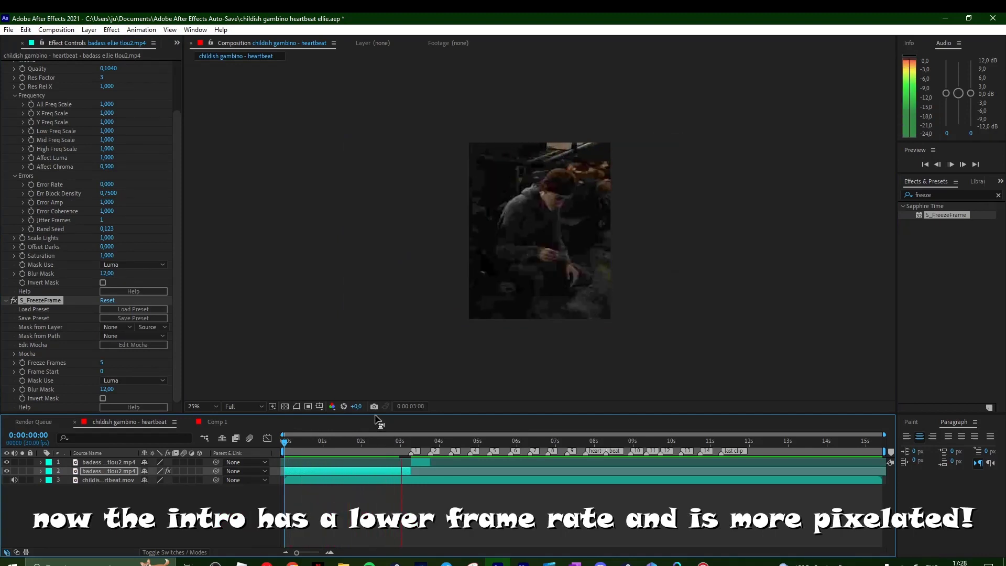
Pre-compose the intro clip with all attributes moved into the new comp, then replay it.
key(space)
right_click(303, 472)
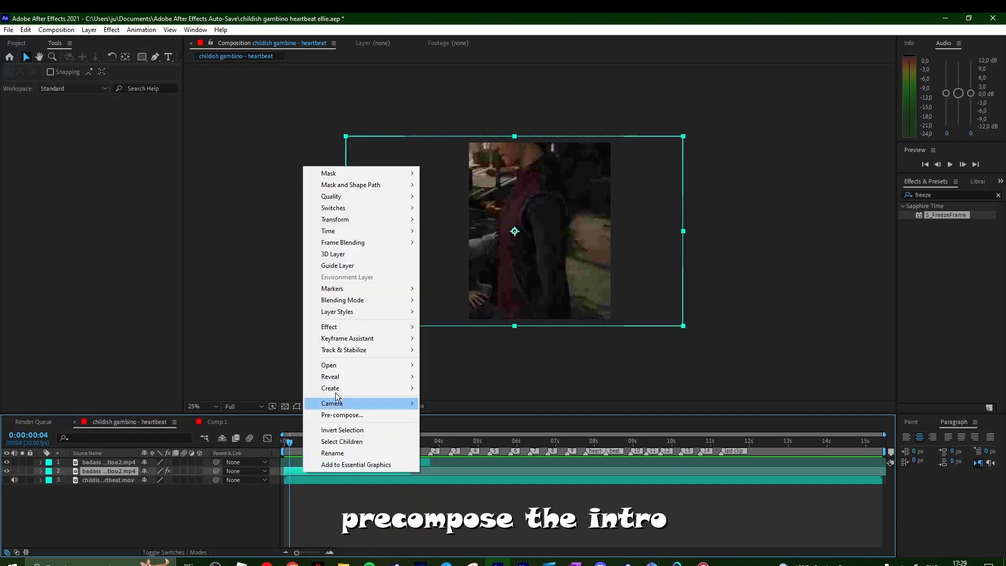
click(341, 415)
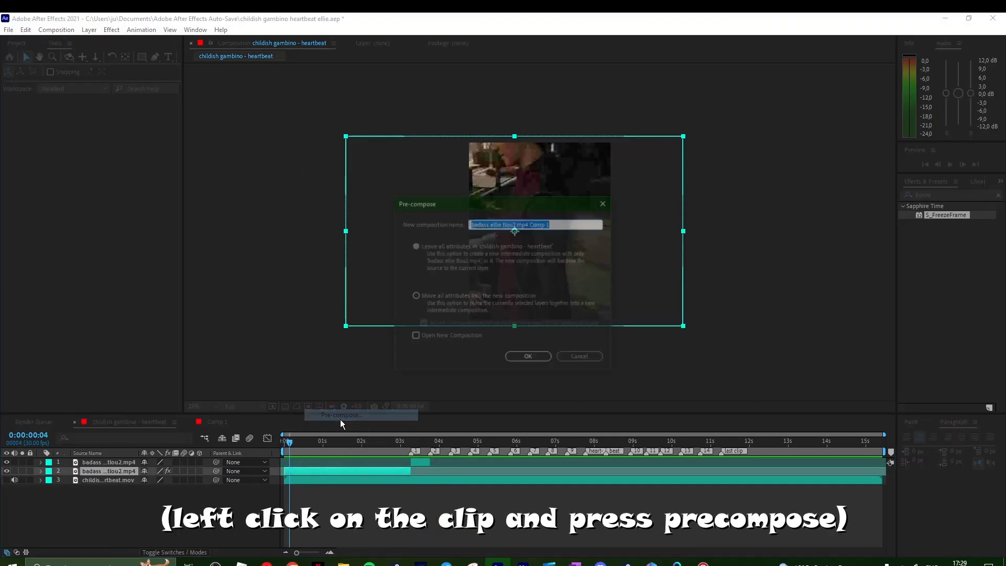
click(449, 298)
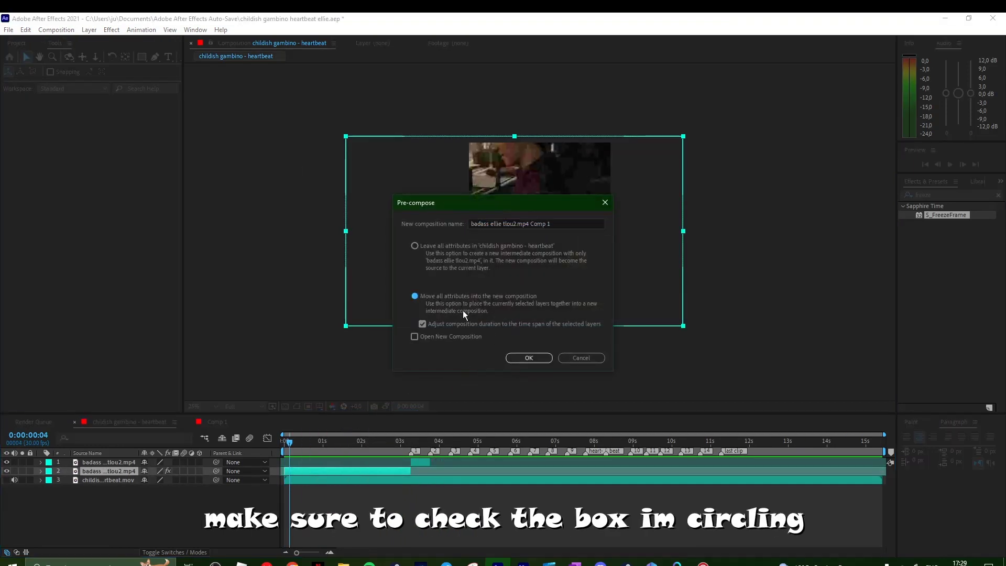
click(528, 358)
key(Home)
key(space)
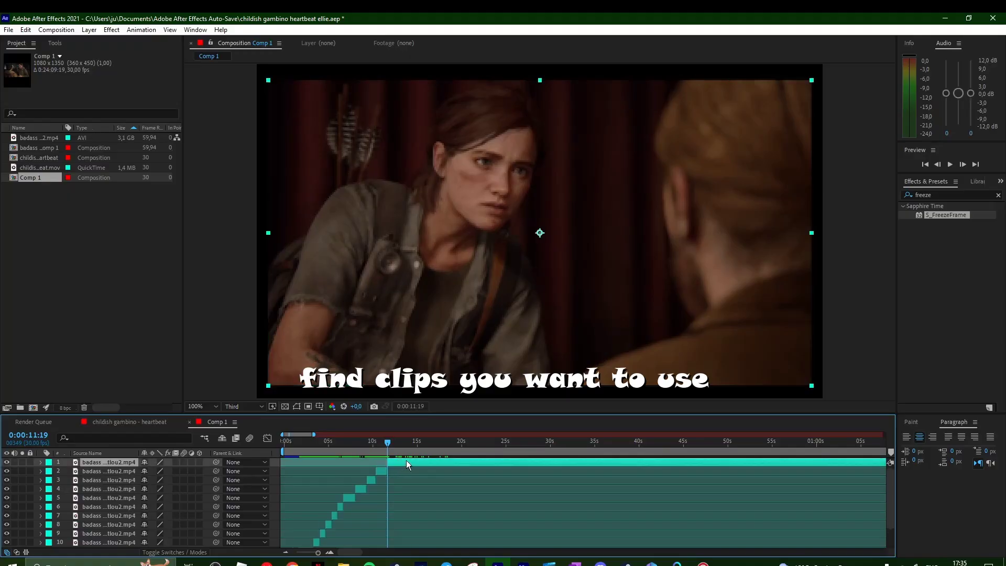
Delete the long clip in Comp 1, cut the chosen clips, and open the heartbeat comp.
key(Delete)
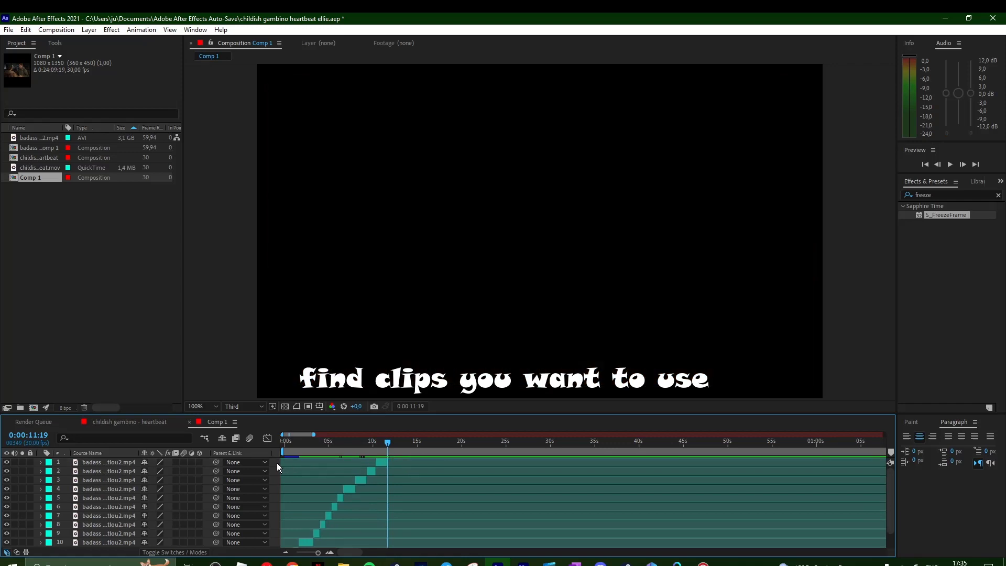
mouse_move(279, 465)
mouse_down()
mouse_move(289, 529)
mouse_move(315, 559)
mouse_up()
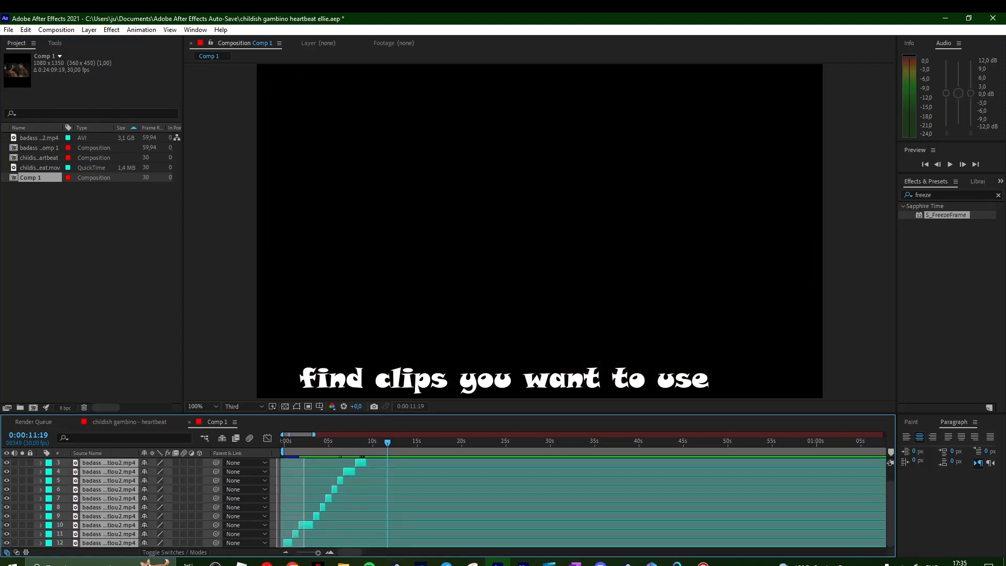
key(ctrl+x)
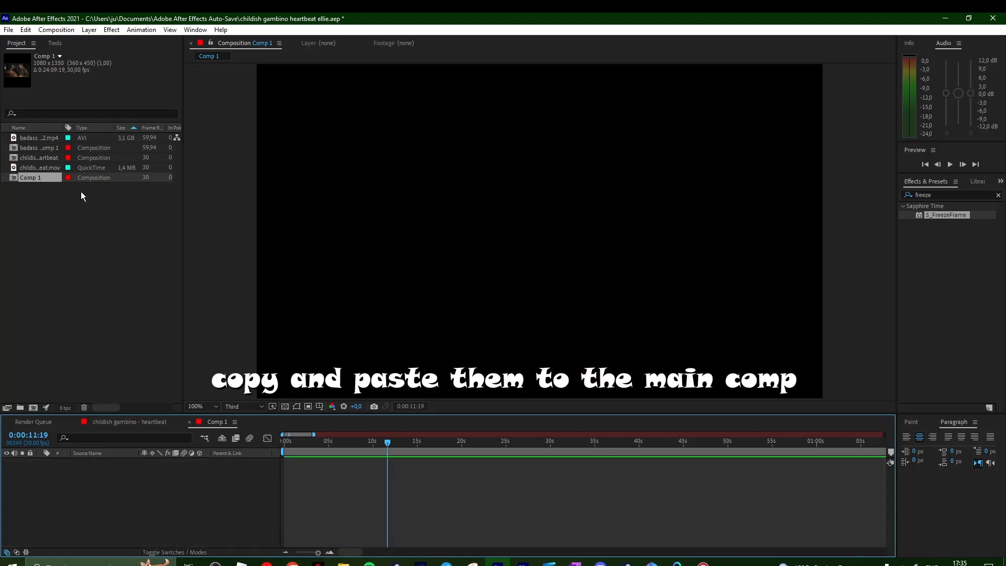
click(45, 148)
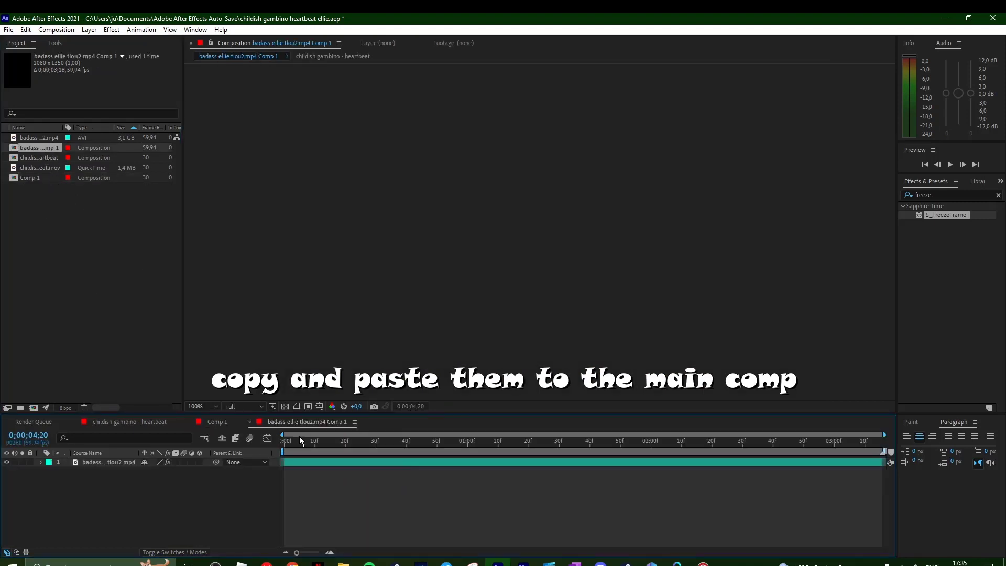
double_click(42, 158)
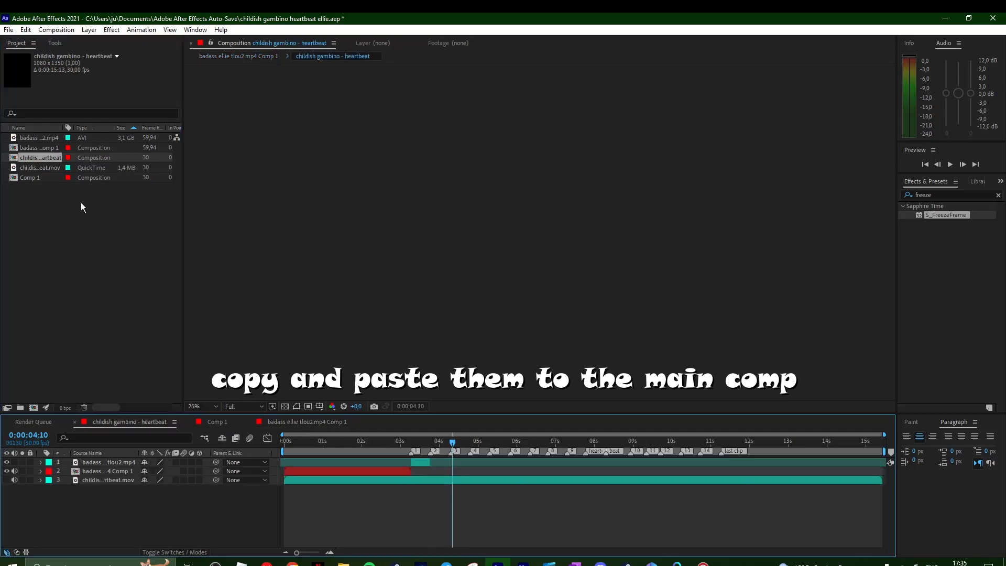
Align the pasted clips to the beat markers, including the one at 0:00:02:11.
click(419, 460)
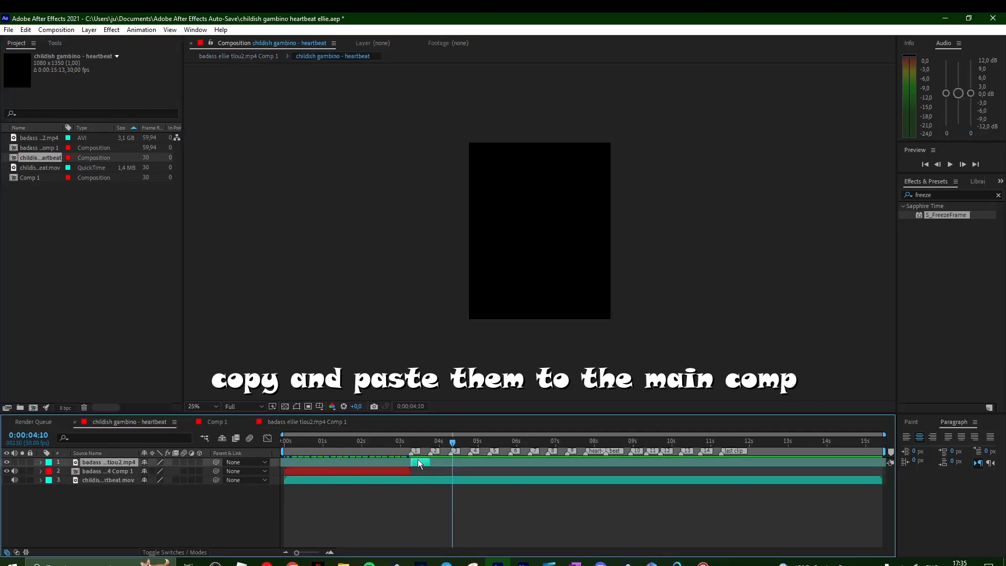
right_click(428, 450)
click(446, 481)
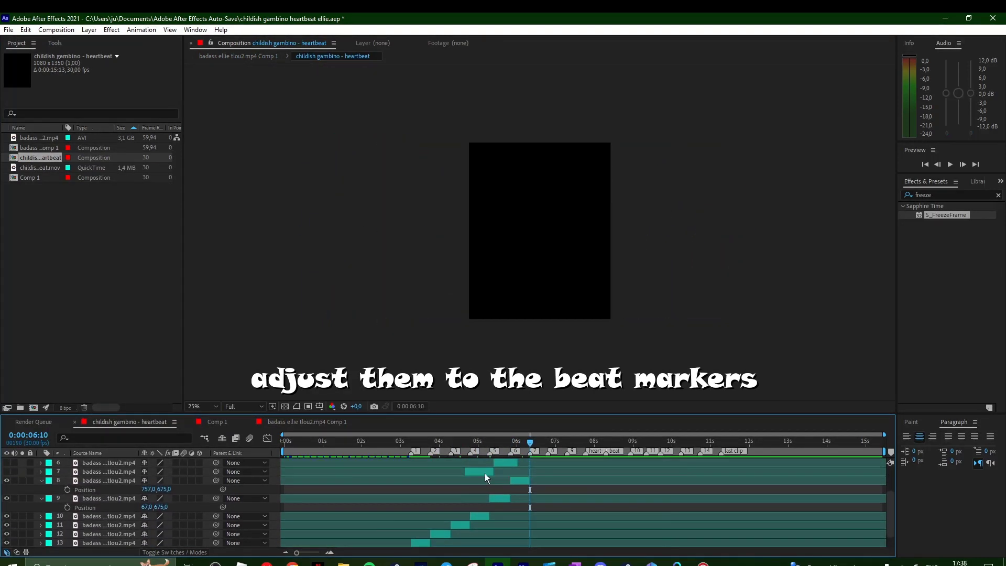
right_click(662, 454)
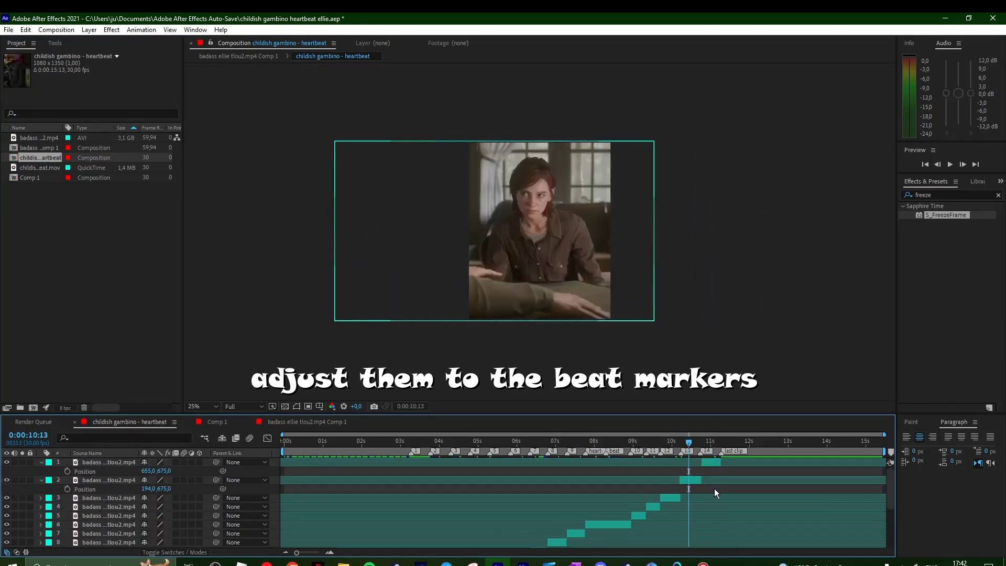
click(376, 452)
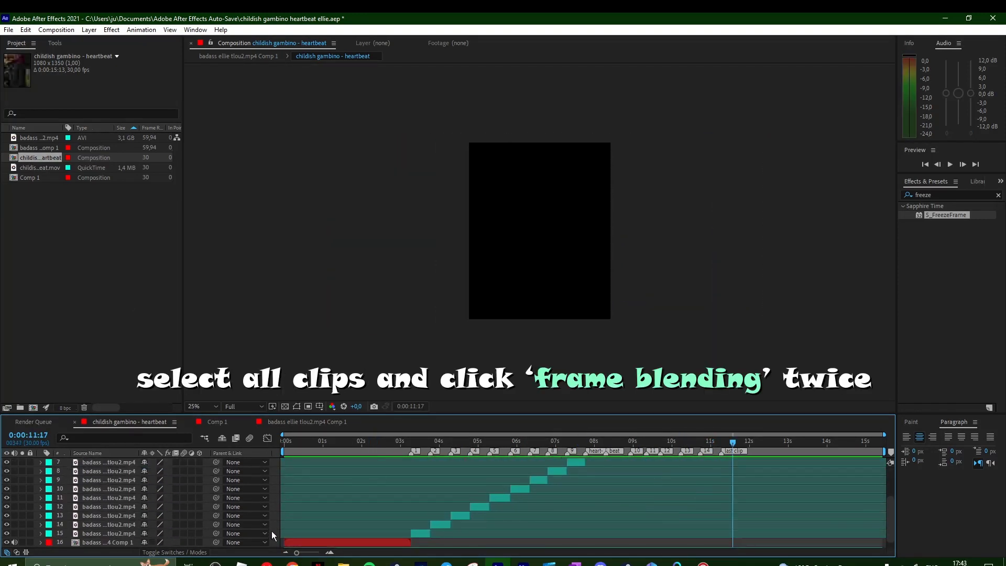
Enable pixel-motion frame blending on all ten clip layers.
drag(271, 533, 290, 409)
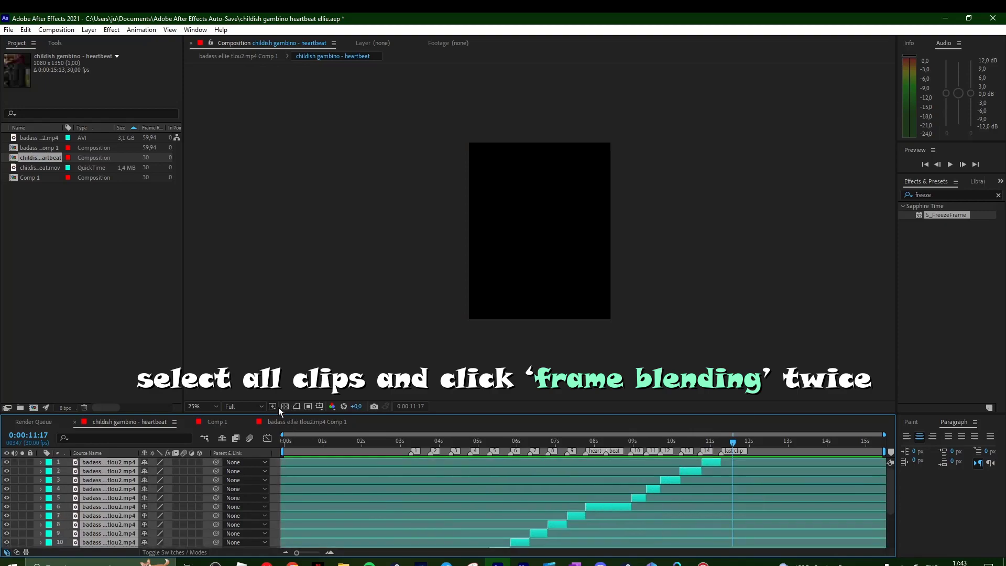
click(175, 461)
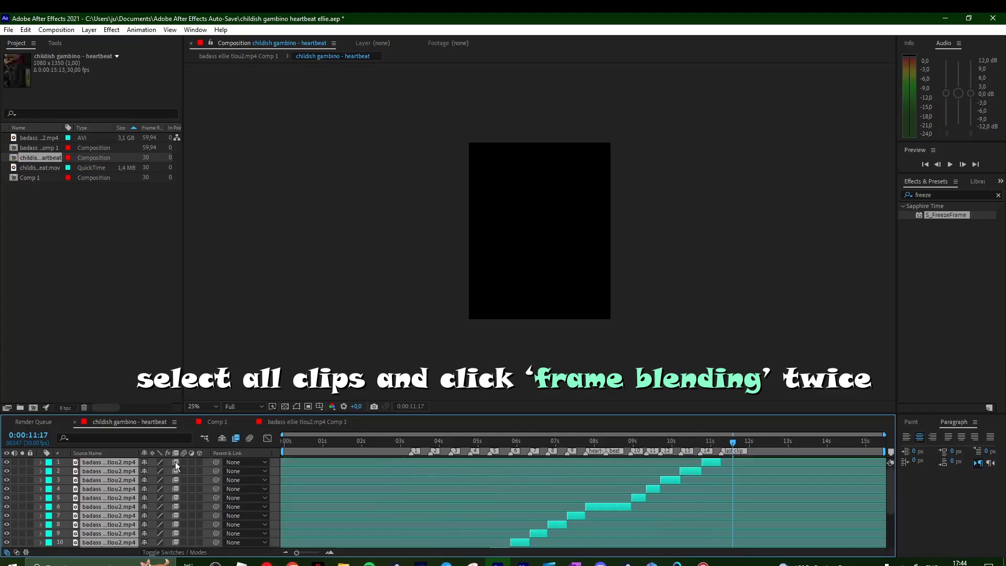
click(175, 462)
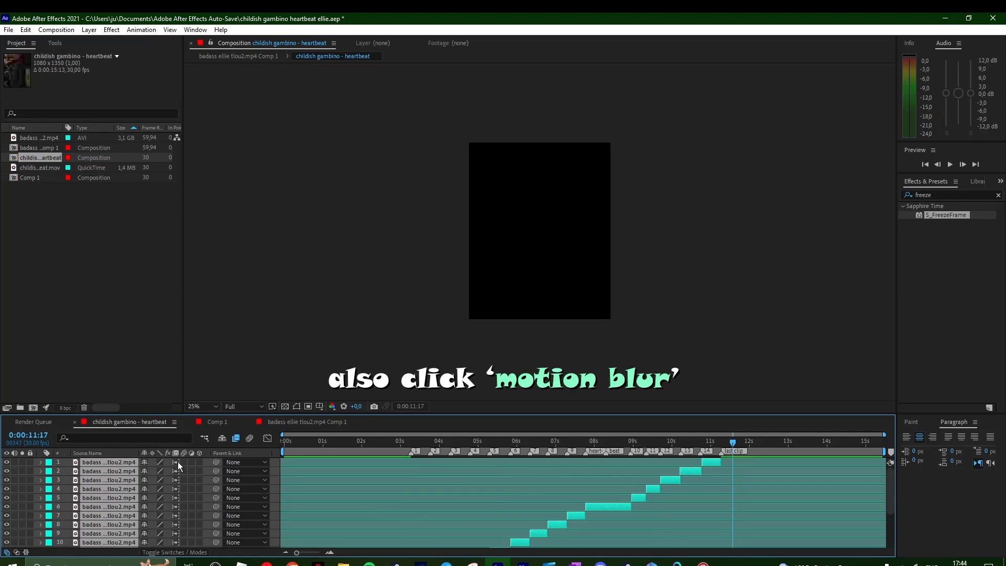
Enable motion blur on the clips, add Twixtor Pro, and set its input frame rate to 60.
click(184, 463)
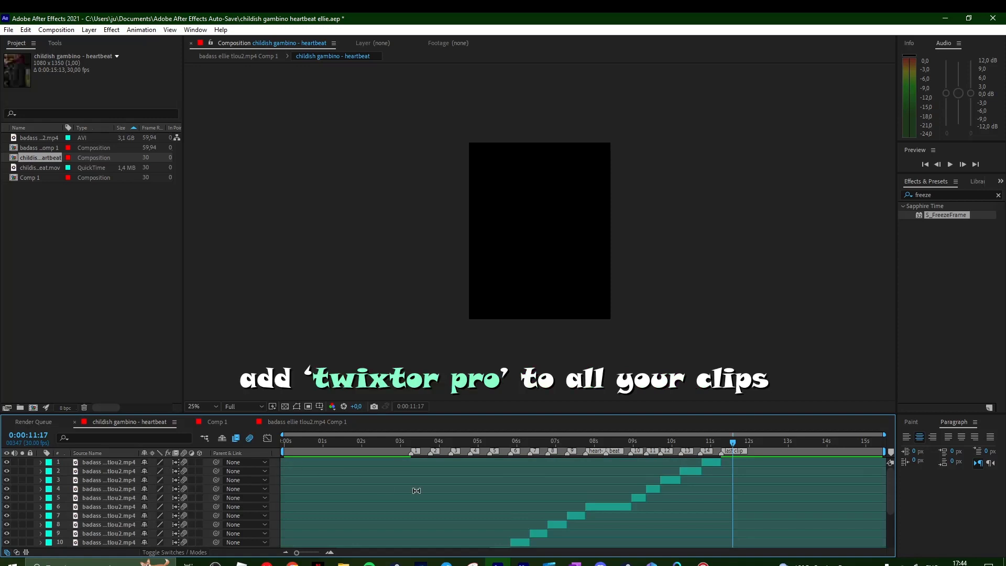
text(twixtor)
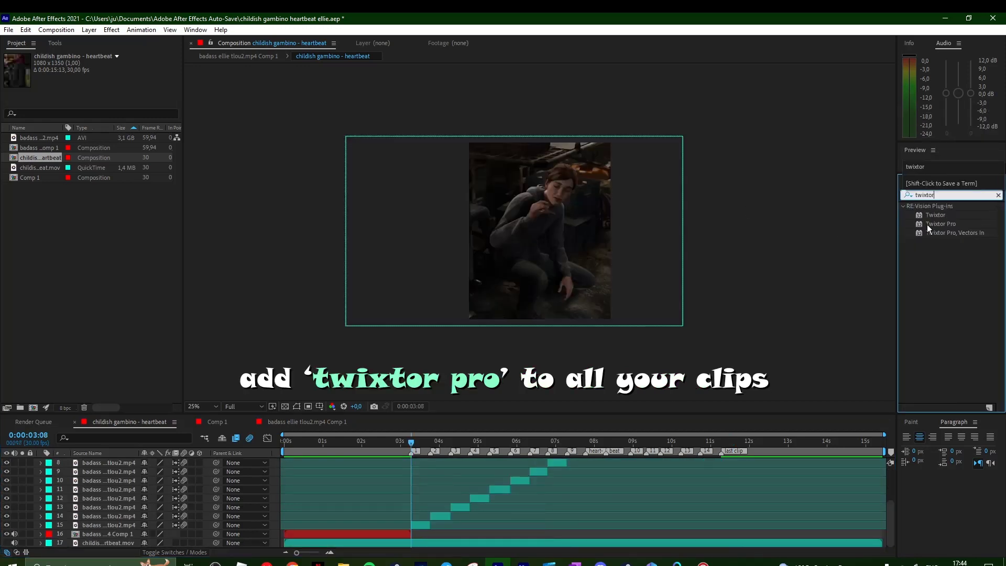
drag(927, 224, 408, 525)
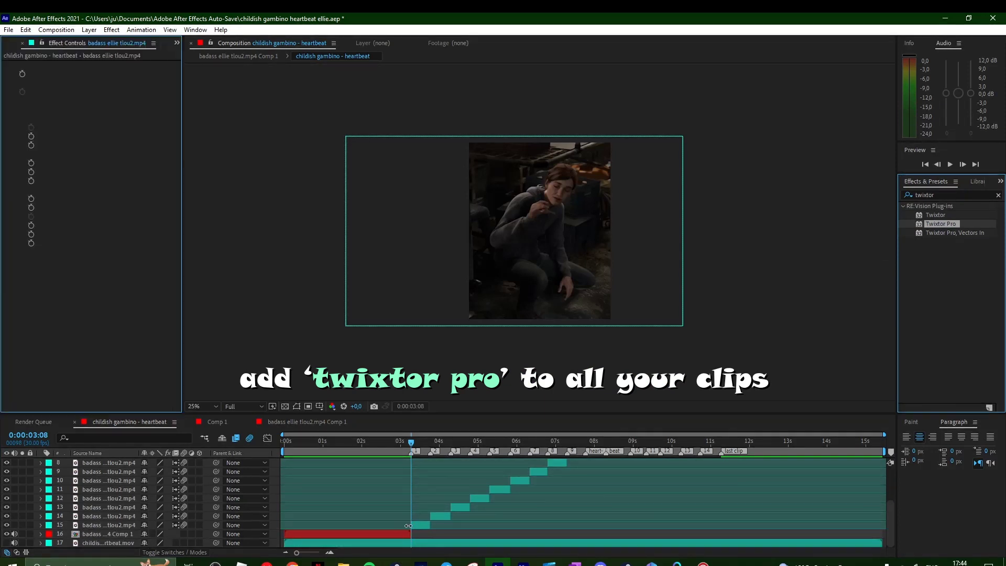
click(329, 554)
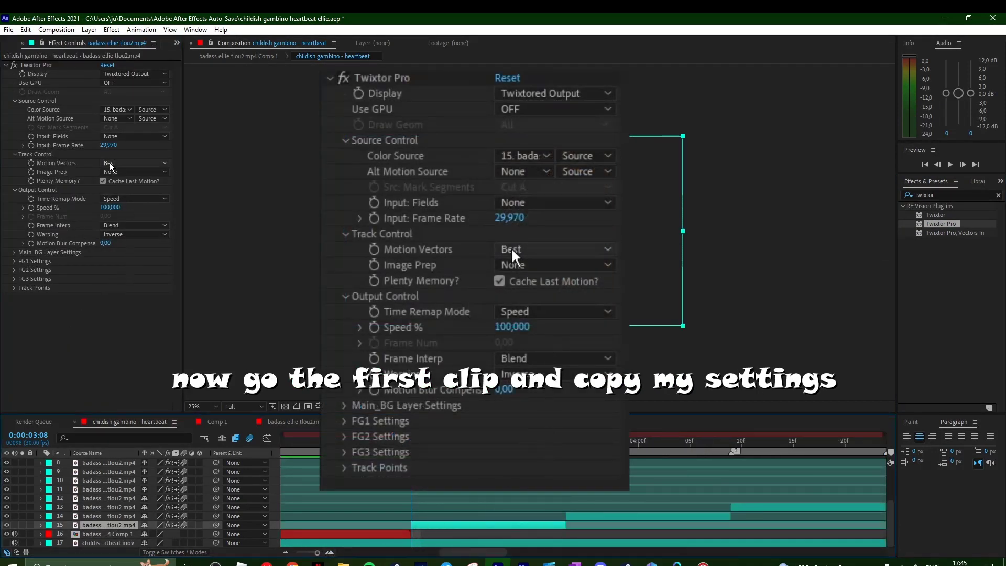
click(110, 145)
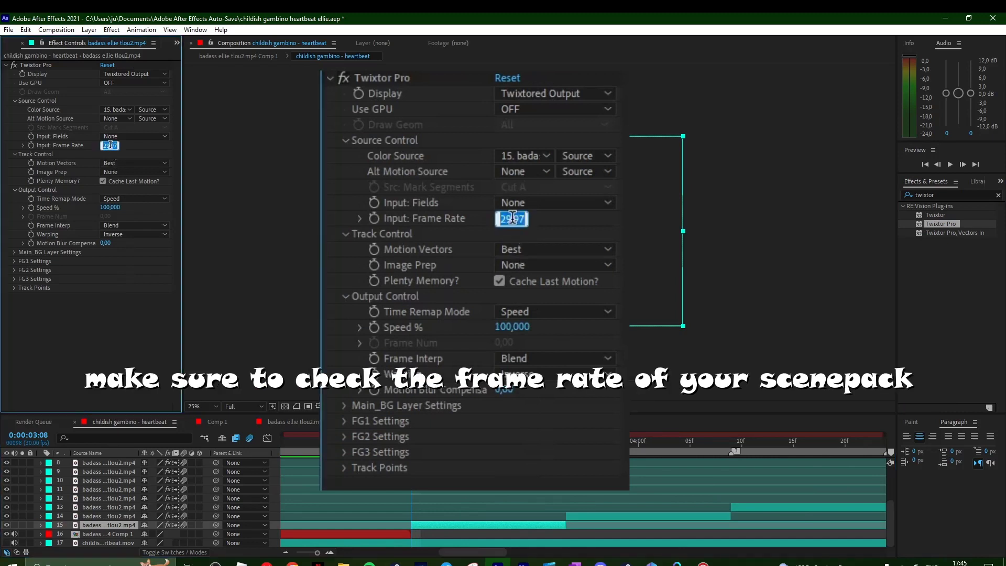
text(60)
key(Return)
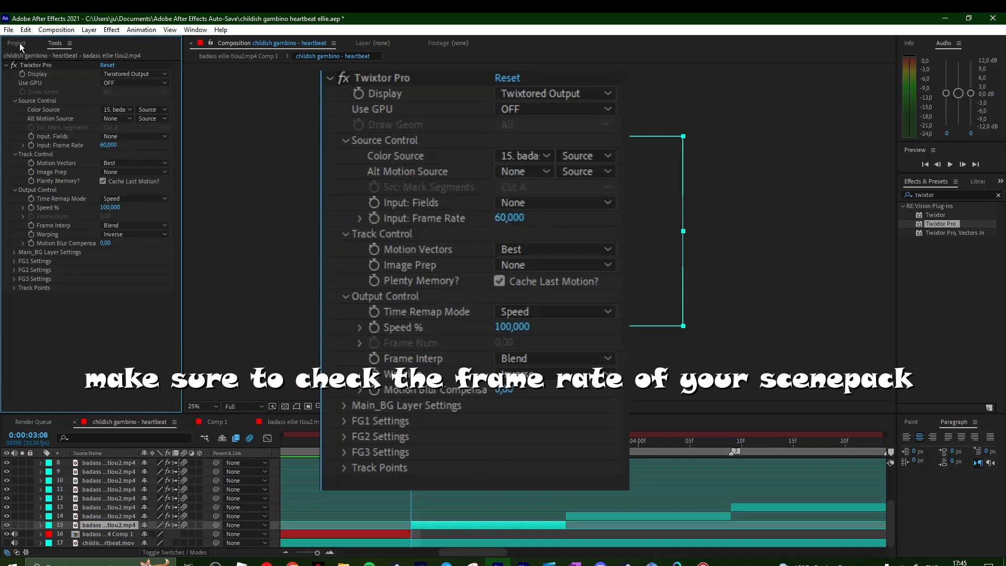
Check the frame rates of the source footage, pre-composition and heartbeat comp, confirming 59.94 fps.
click(22, 45)
click(11, 44)
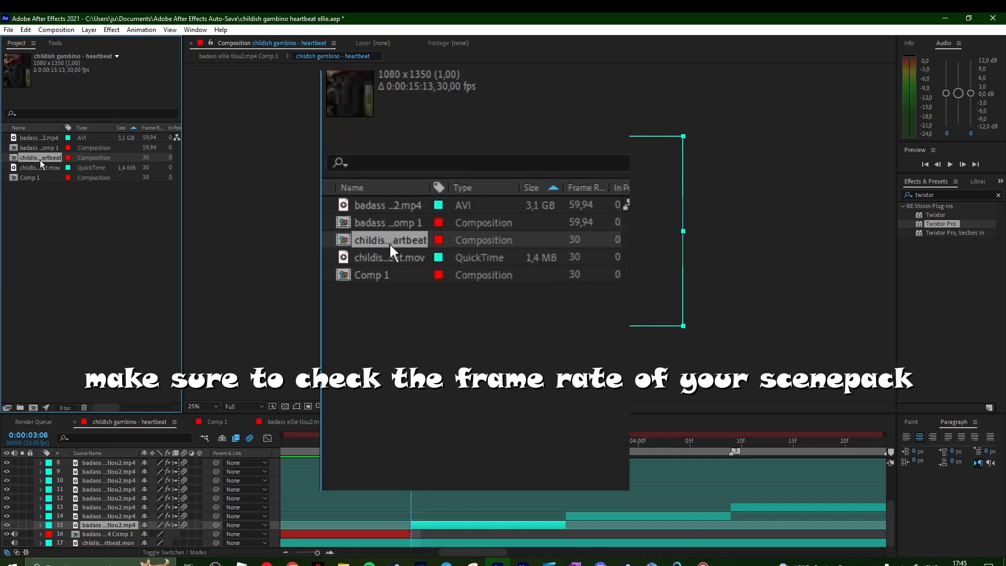
click(46, 139)
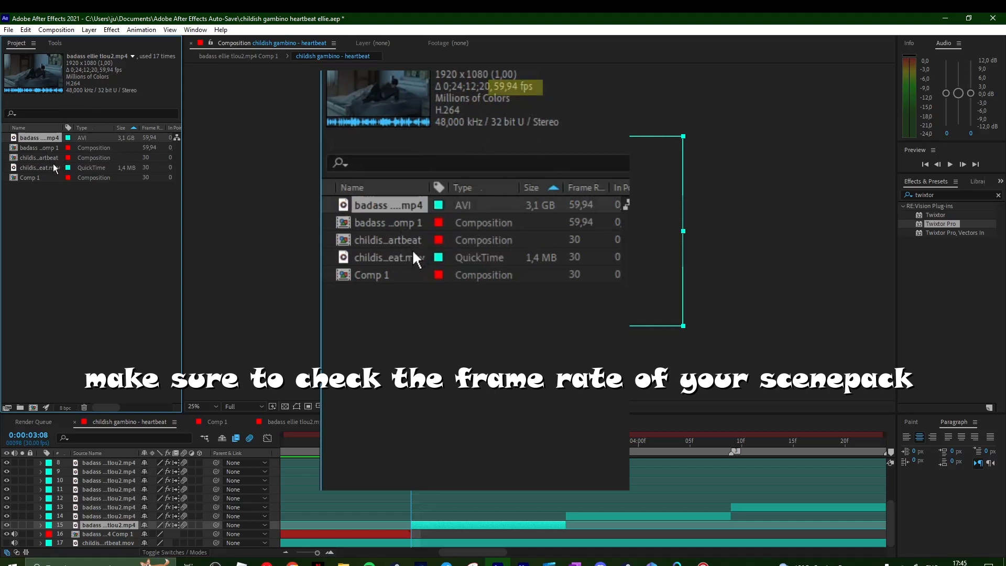
click(46, 148)
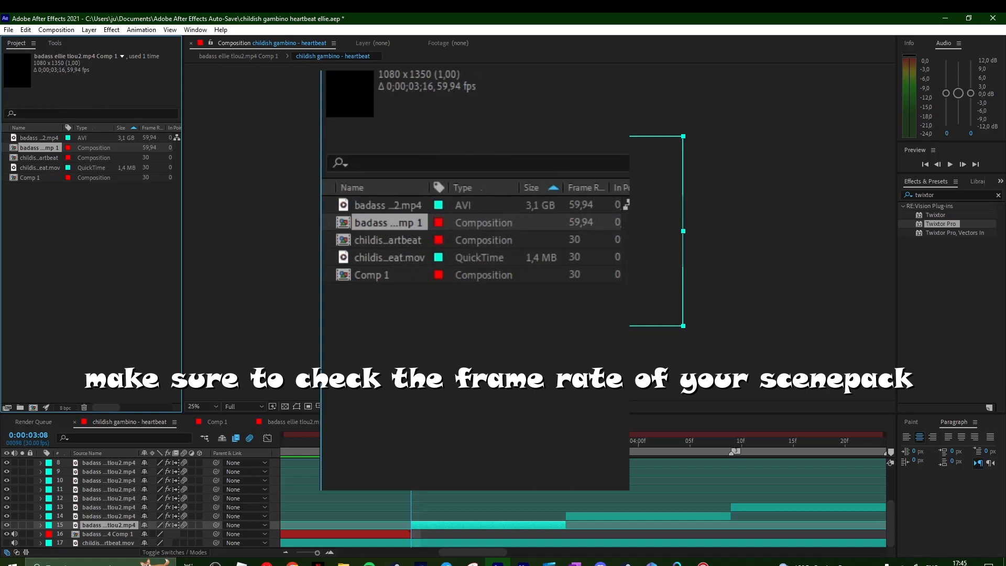
click(53, 158)
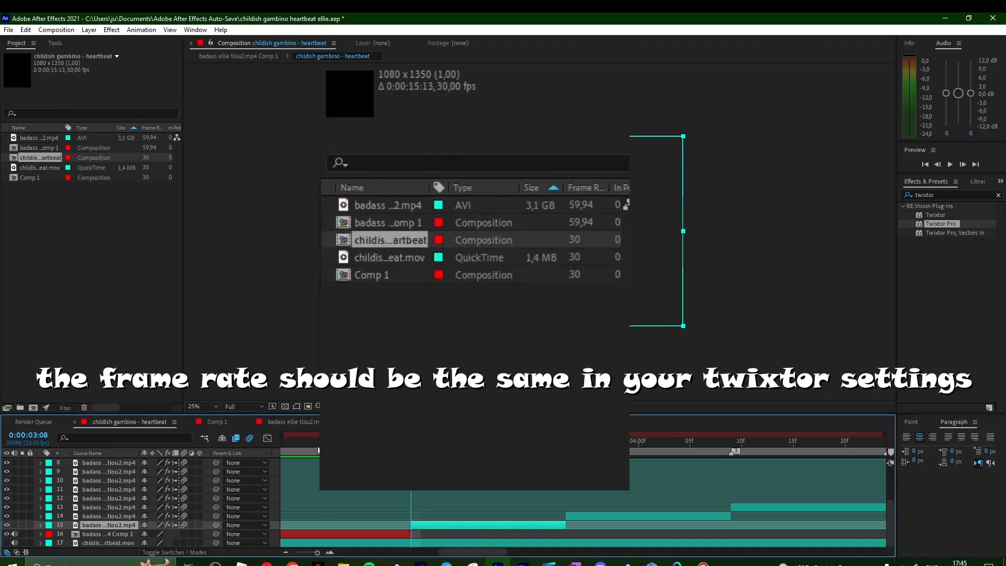
key(r)
Set layer 15's Twixtor Pro input frame rate to 59.94.
key(e)
double_click(84, 533)
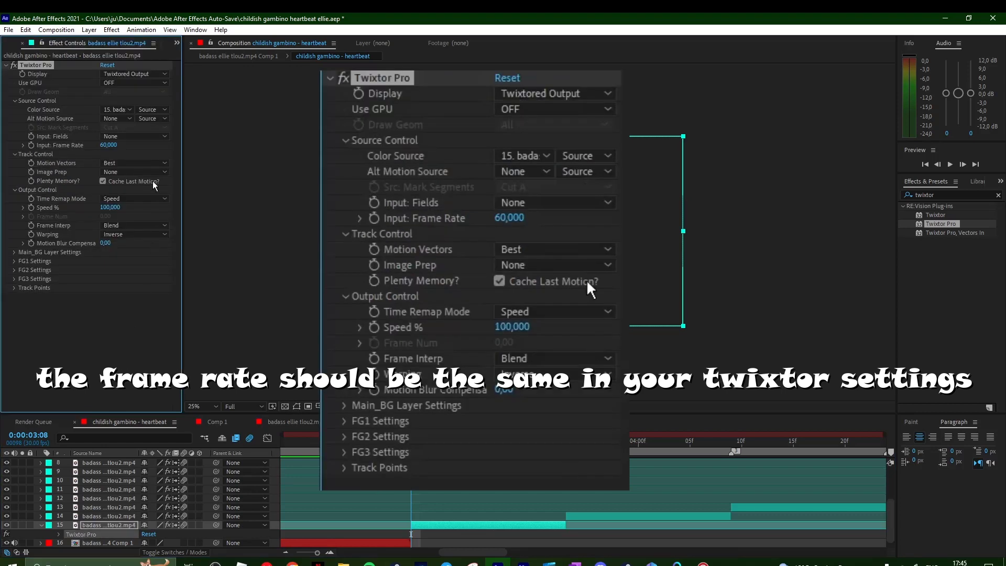
click(108, 144)
text(59,94)
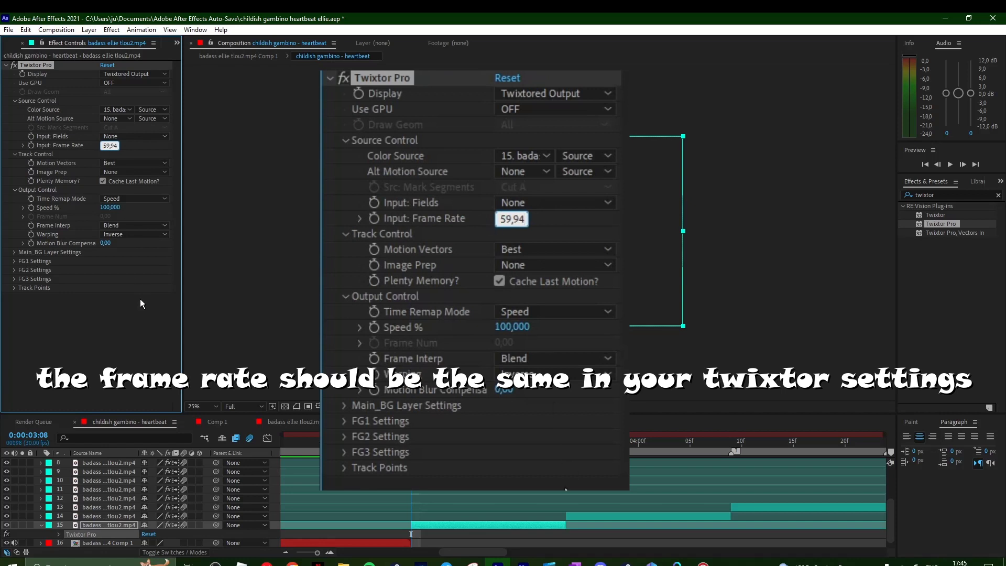
click(137, 298)
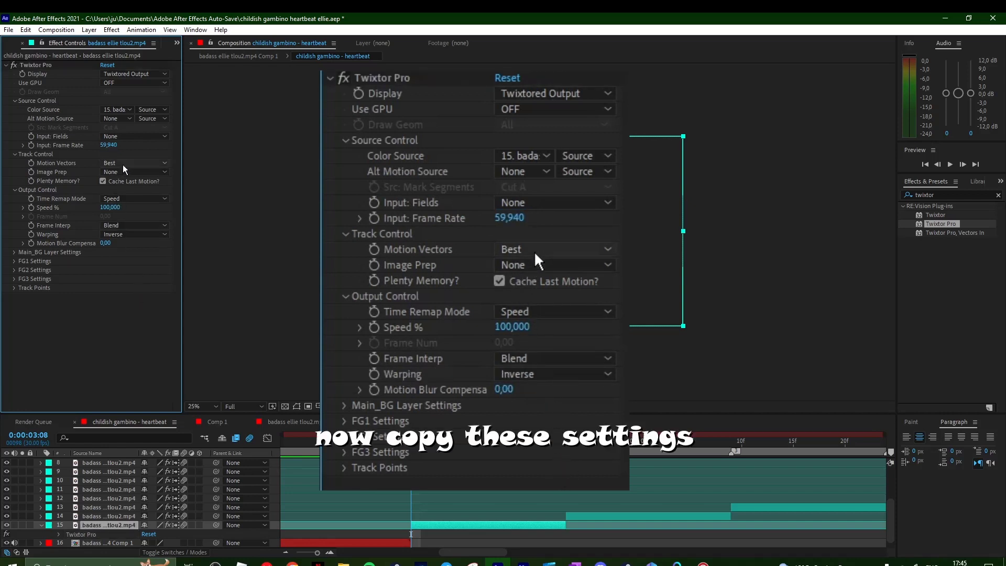
Set Image Prep to Contrast/Edge Enhance and Frame Interp to Motion Weighted Blend.
click(127, 173)
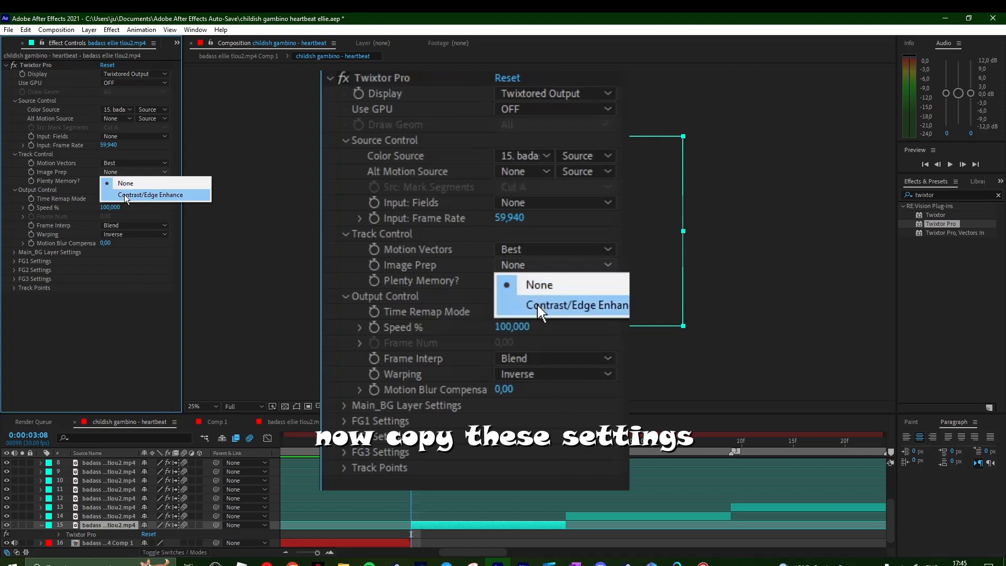
click(126, 195)
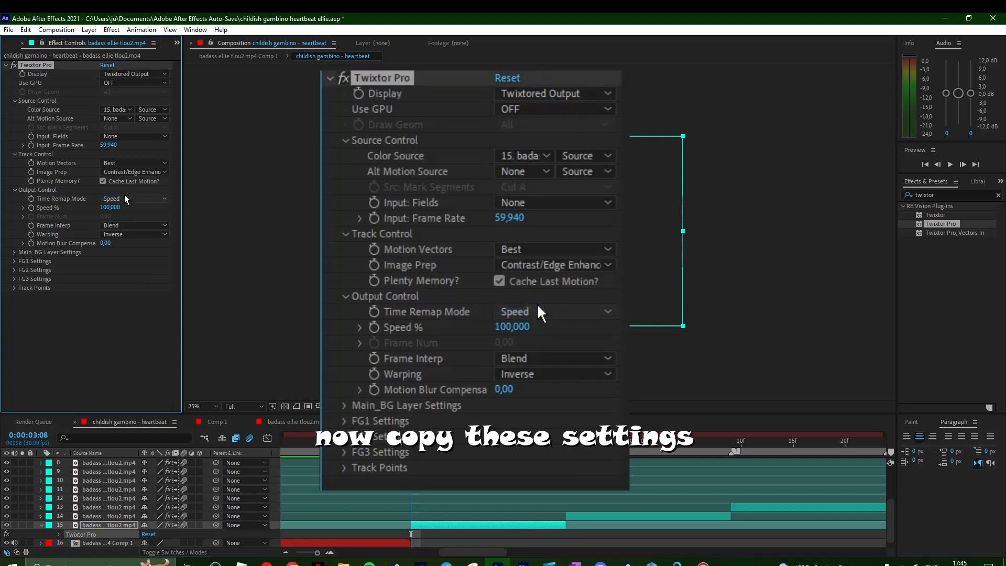
click(134, 225)
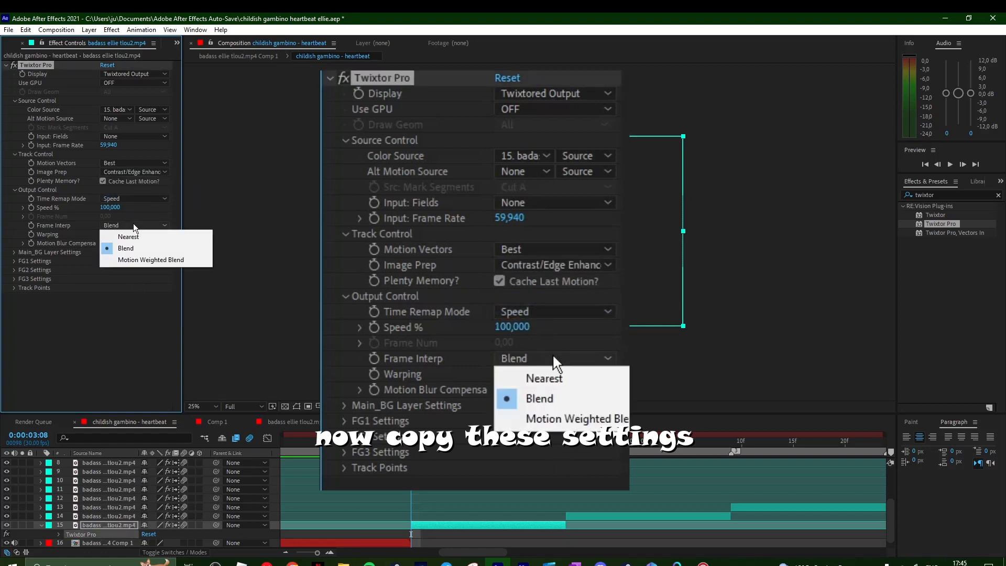
click(135, 261)
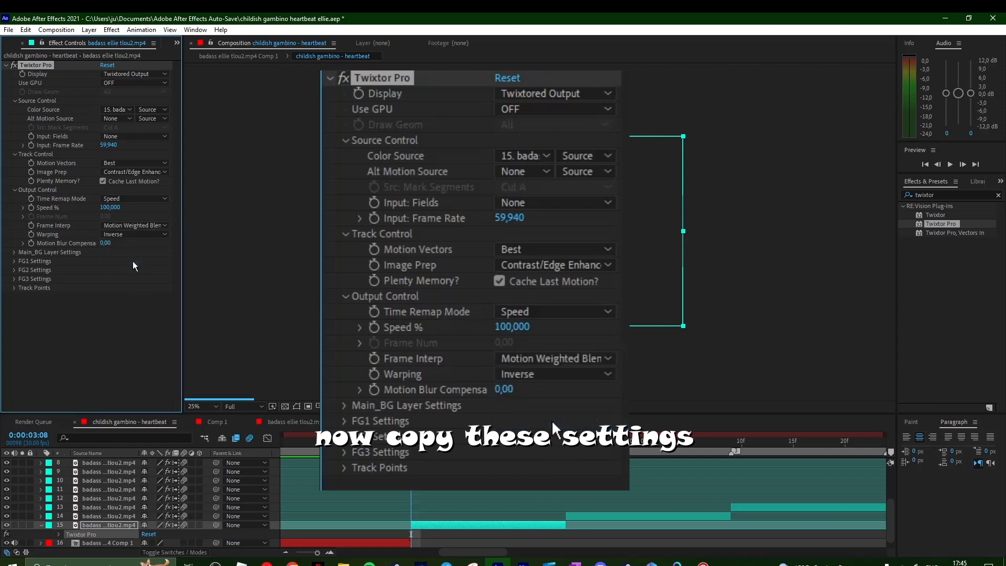
Set warping to Inverse w/ Smart Blend and motion blur compensation to 2.
click(128, 236)
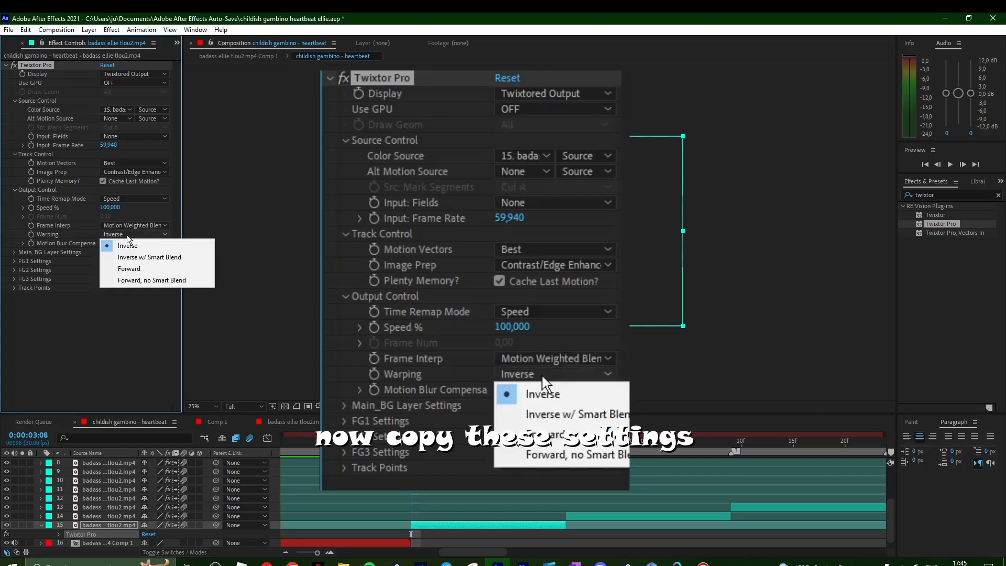
click(130, 257)
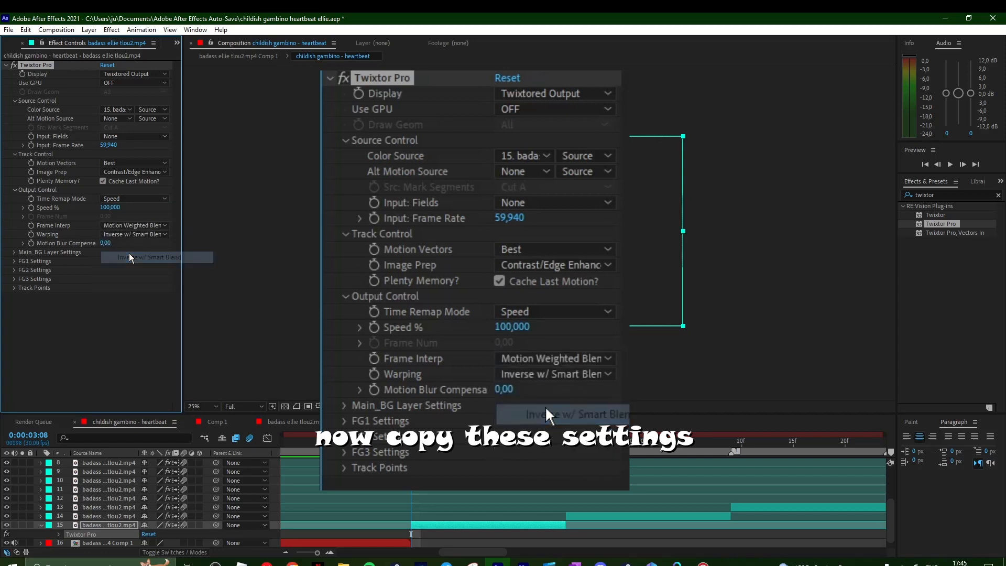
click(107, 243)
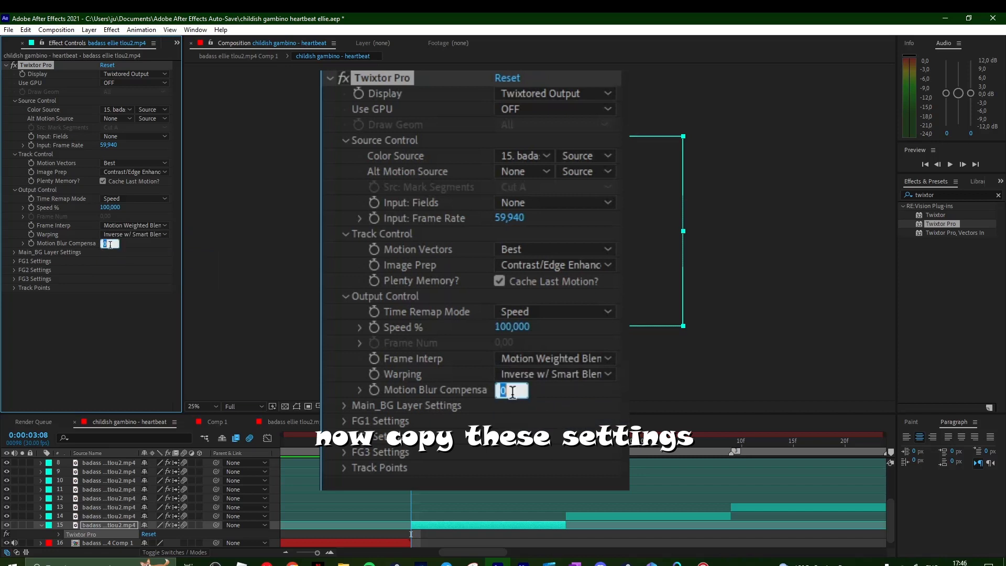
text(2)
click(124, 289)
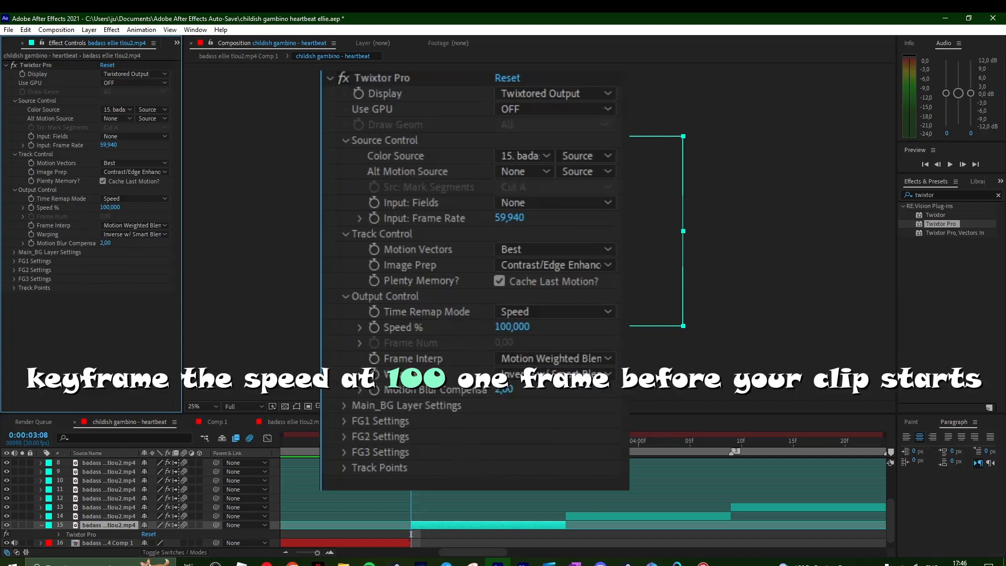
Keyframe layer 15's Twixtor Speed: 100% a frame before, 250% at start, 20% shortly after.
click(937, 164)
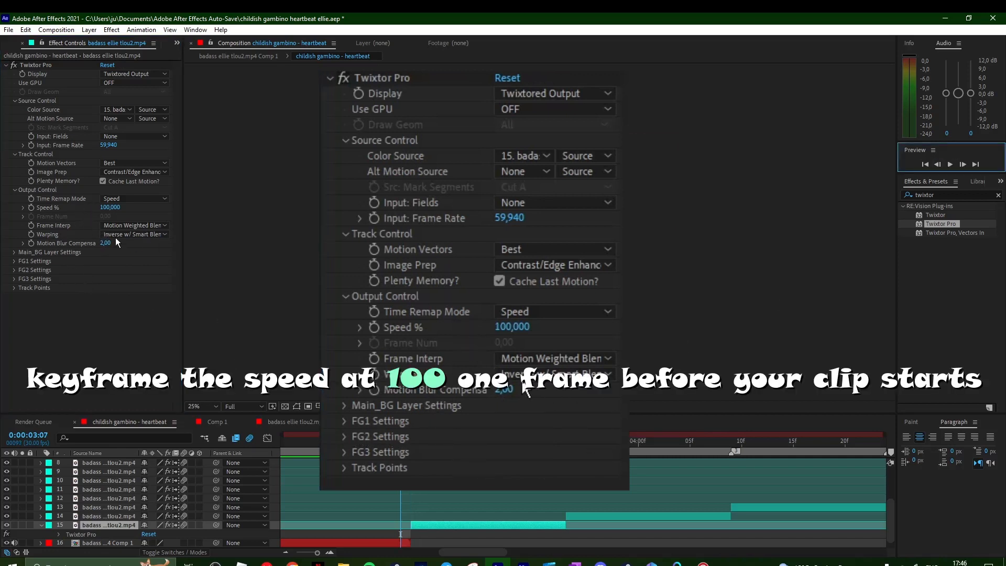
click(33, 210)
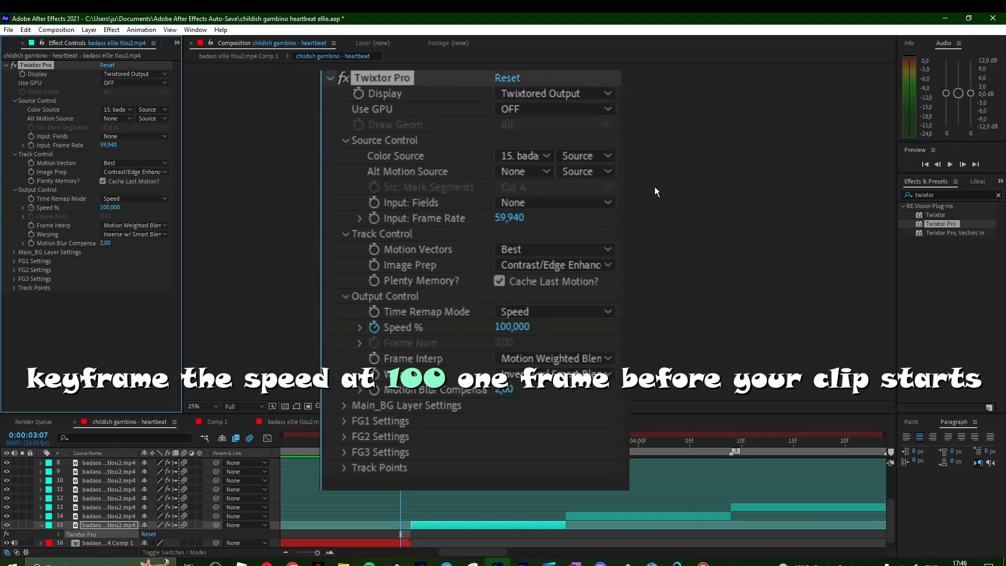
click(963, 165)
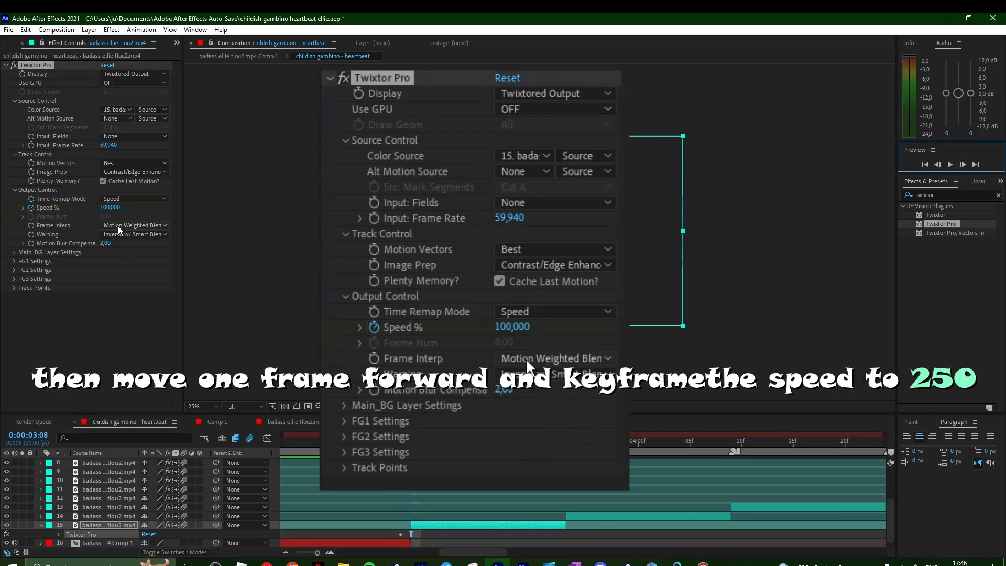
click(110, 208)
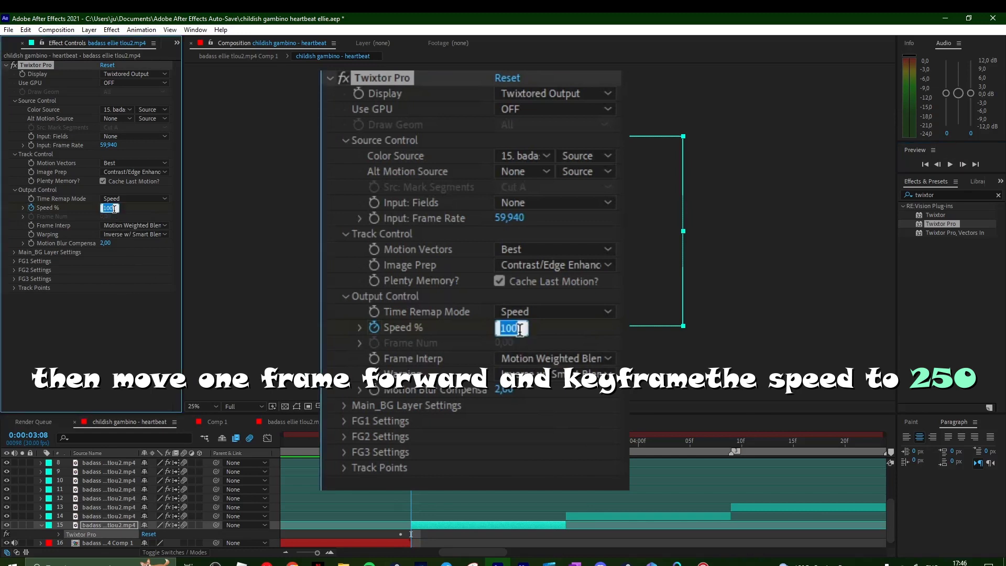
text(250)
click(130, 334)
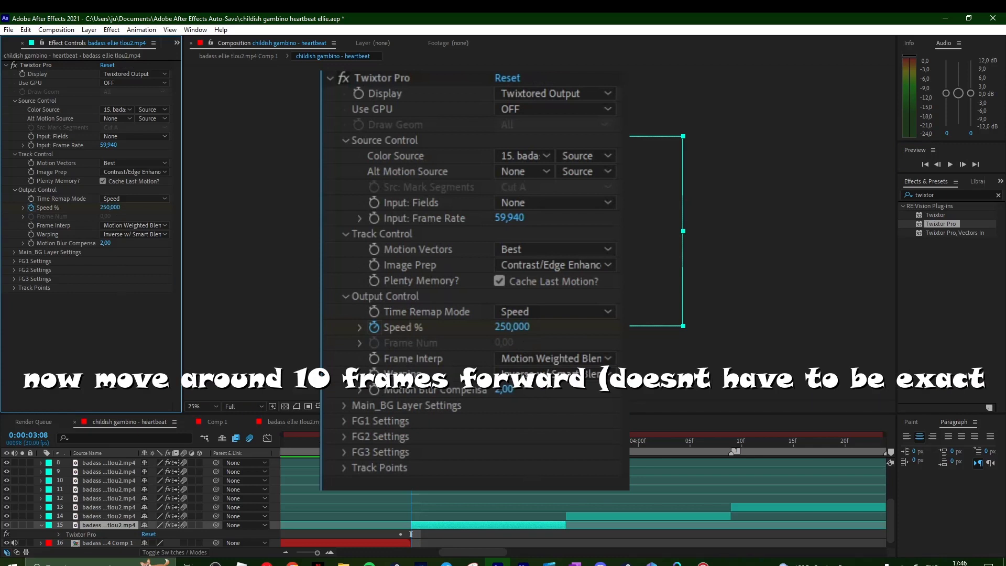
scroll(448, 504, down, 1)
key(Page_Down)
key(Page_Down)
key(Page_Down)
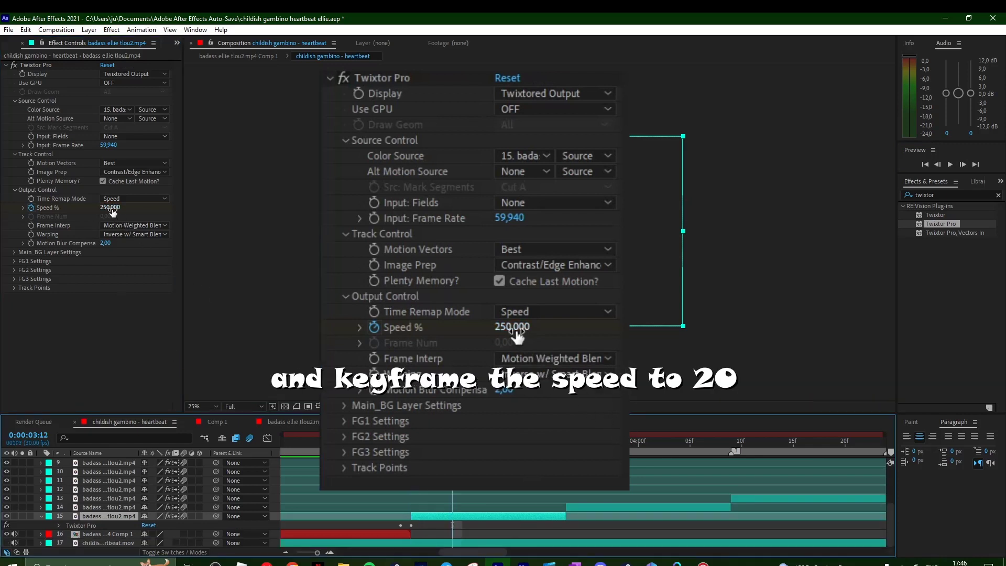
click(512, 327)
text(20)
key(Return)
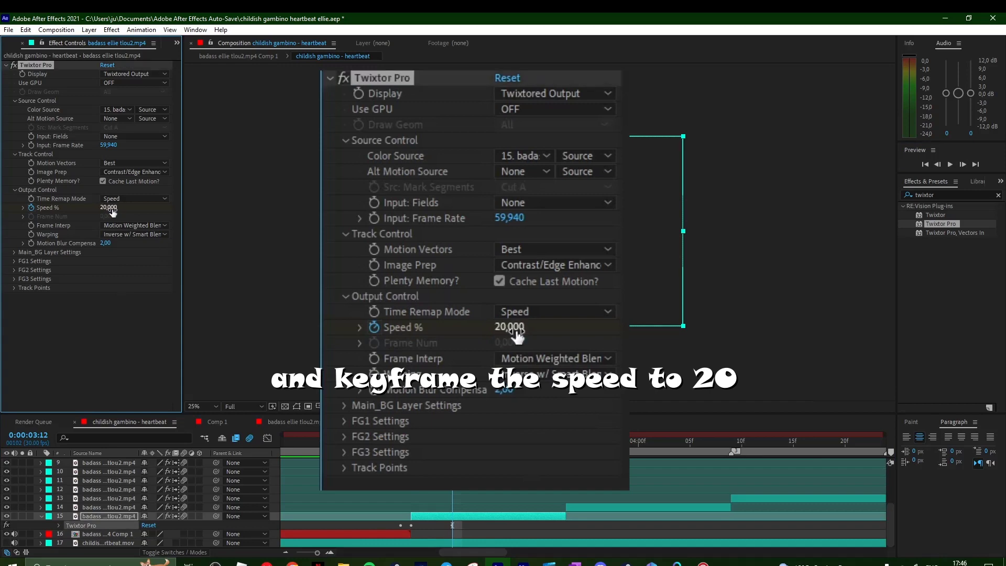
key(u)
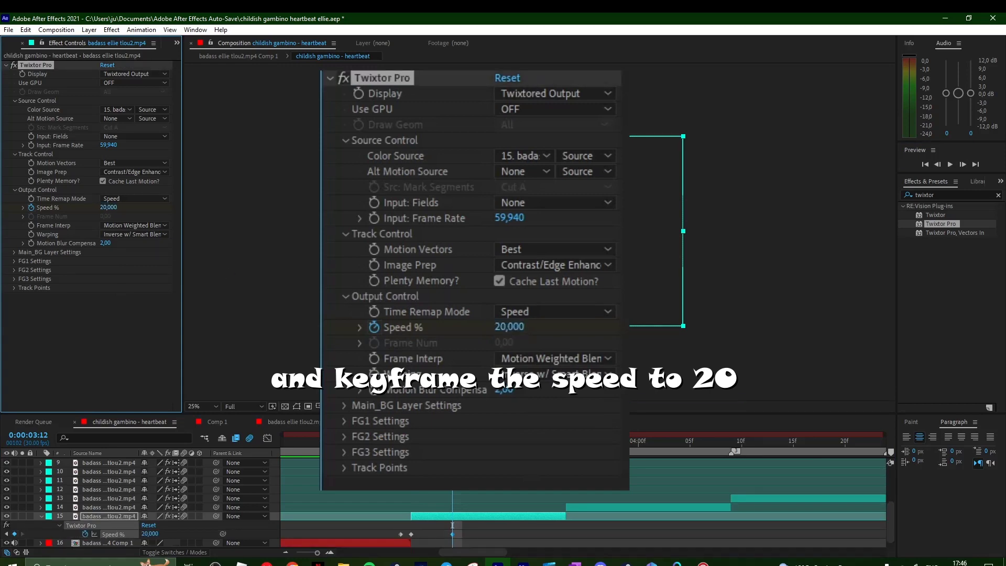
Jump to the marker at 0:00:03:08, zoom the timeline in, and select layer 15.
right_click(463, 451)
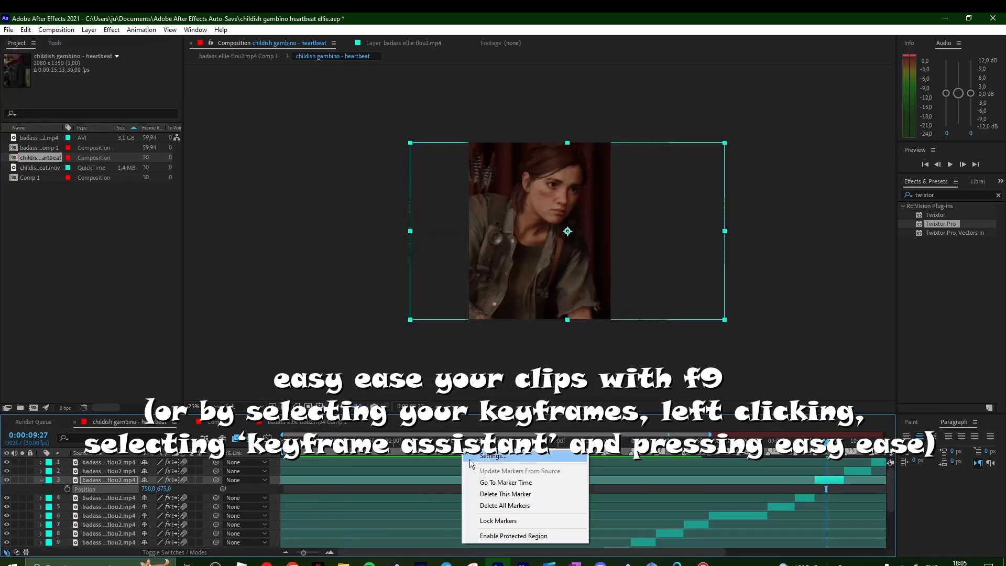
click(482, 485)
scroll(419, 492, down, 3)
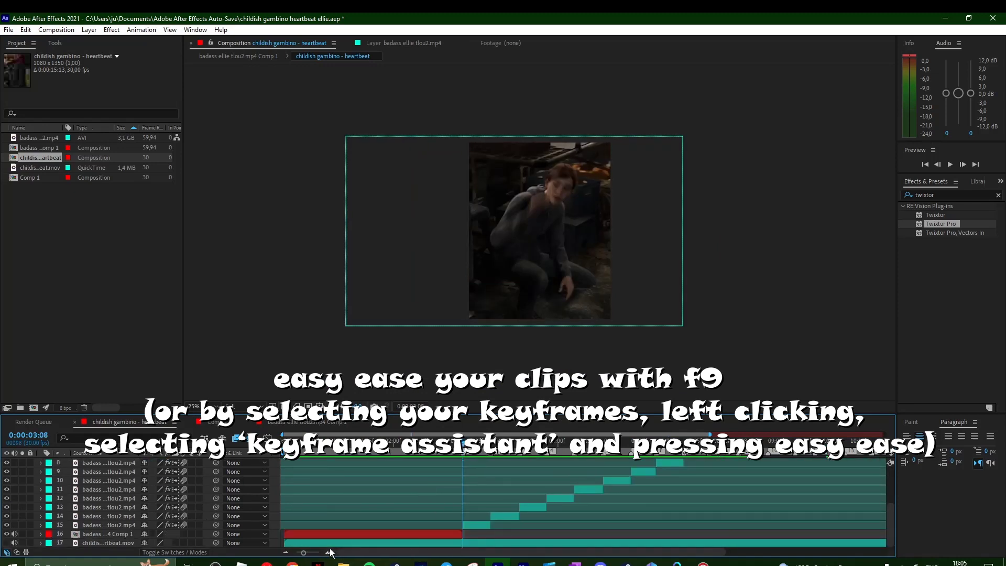
click(330, 553)
click(470, 524)
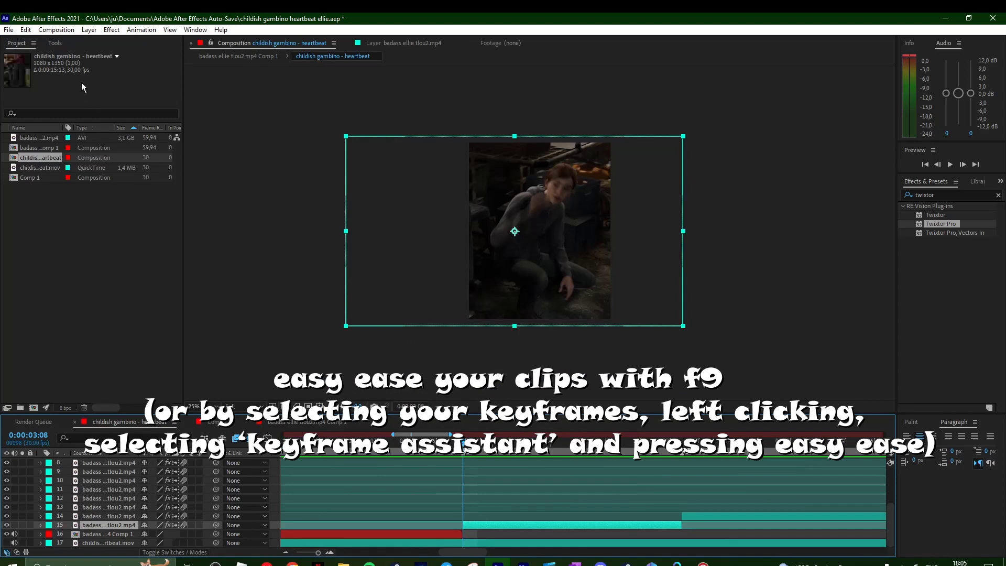
key(ctrl+1)
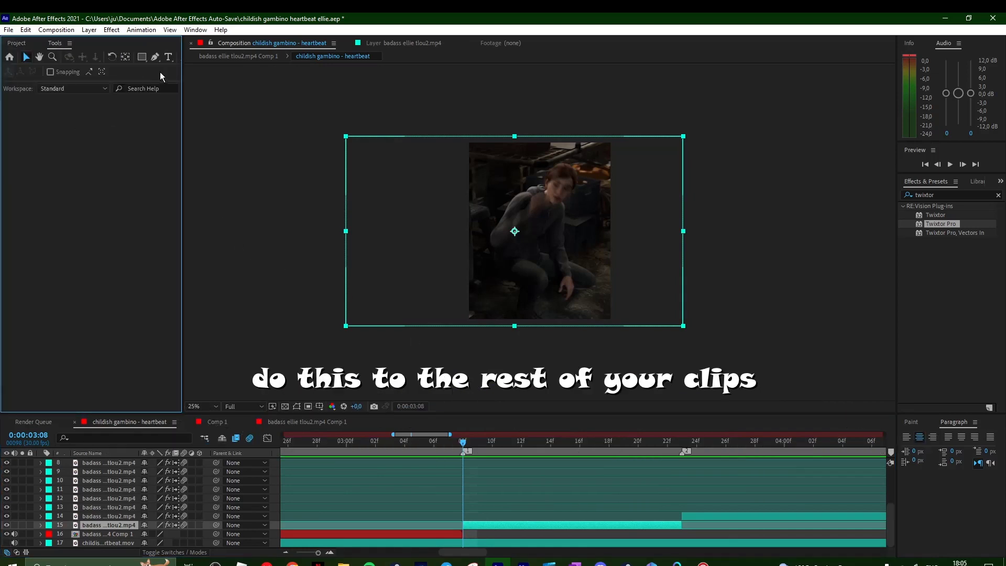
Drag clip 15's anchor point to the frame centre with the Pan Behind tool.
click(125, 60)
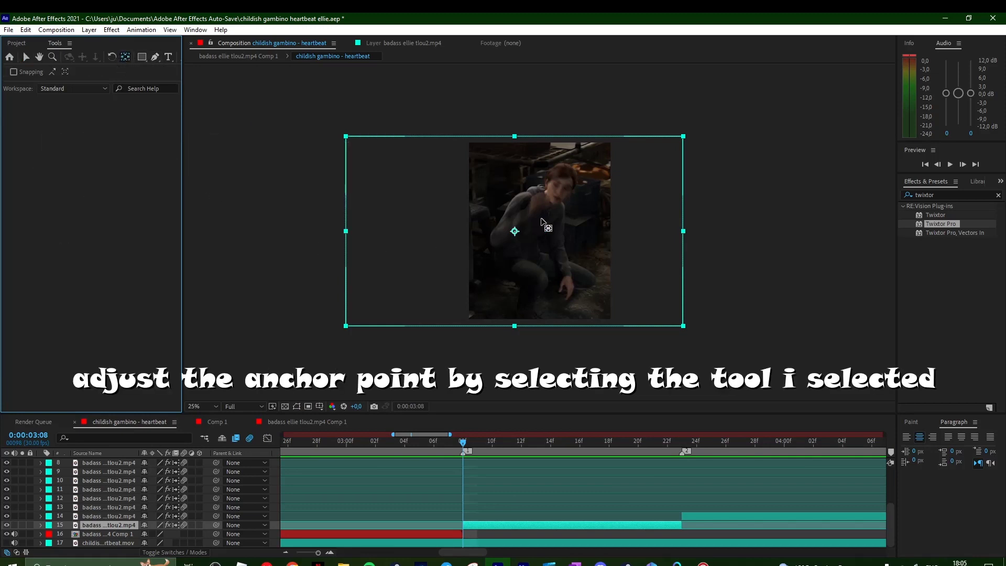
scroll(540, 236, up, 2)
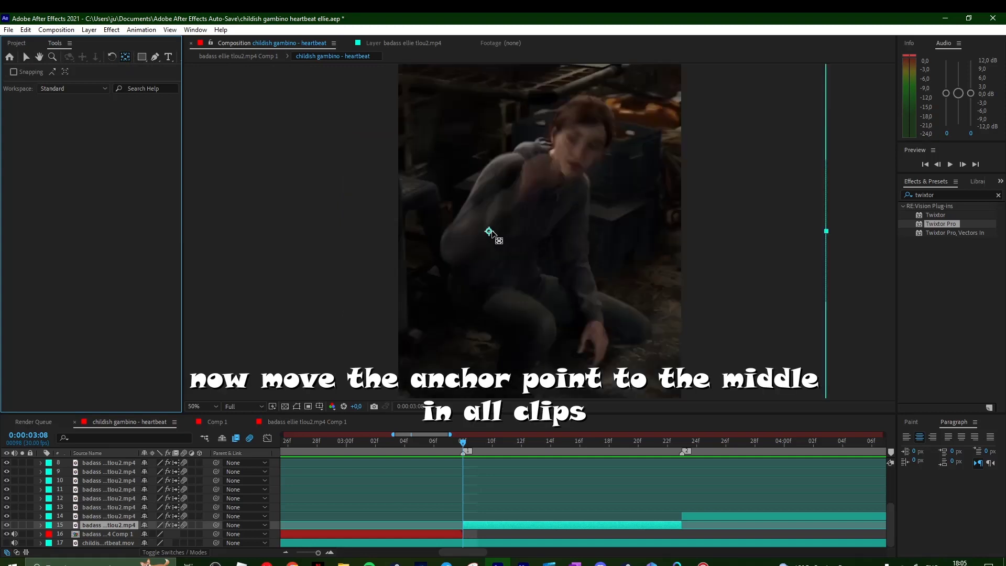
click(489, 233)
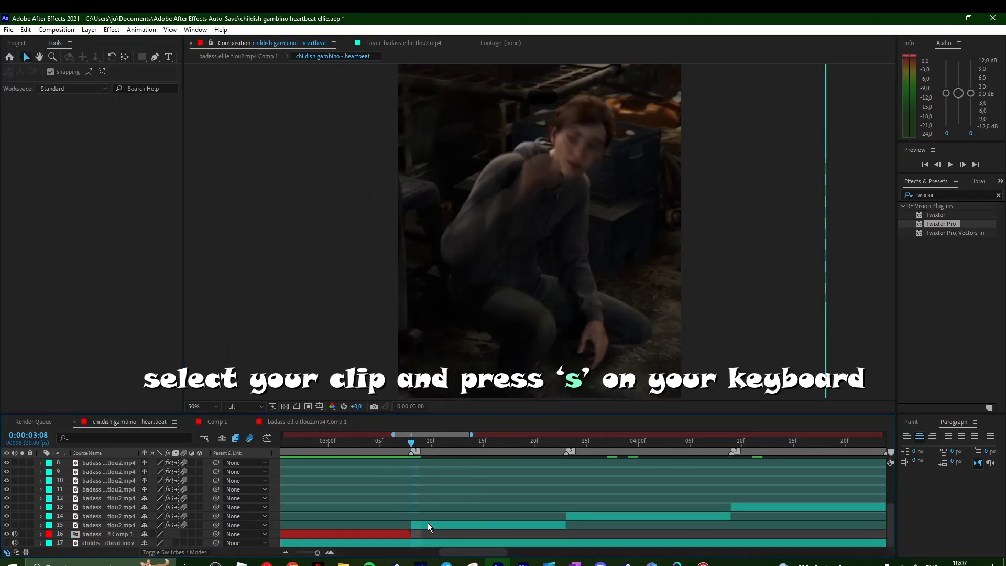
Keyframe clip 15's Scale from 134% to 137%, with the end keyframe at the clip end.
click(429, 523)
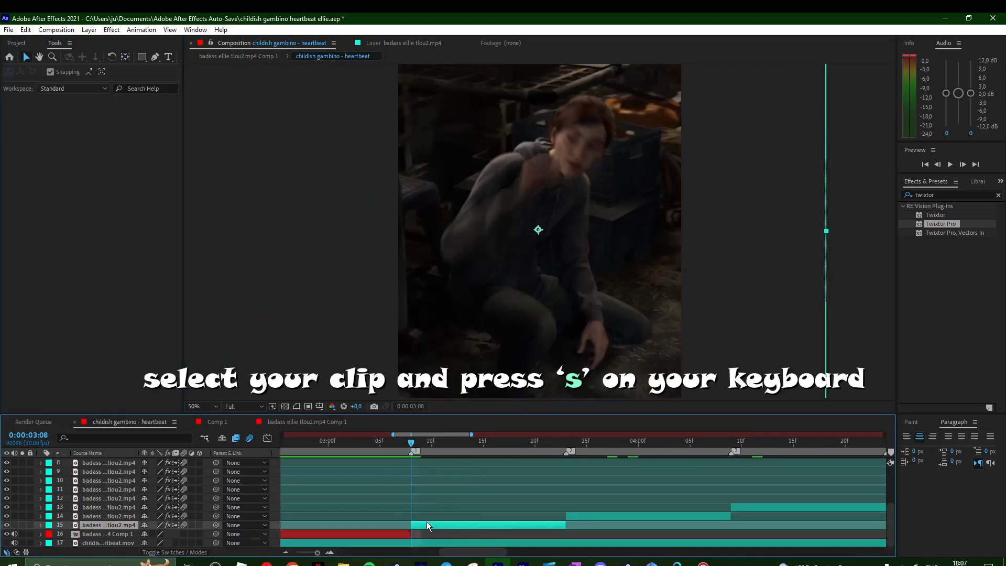
key(s)
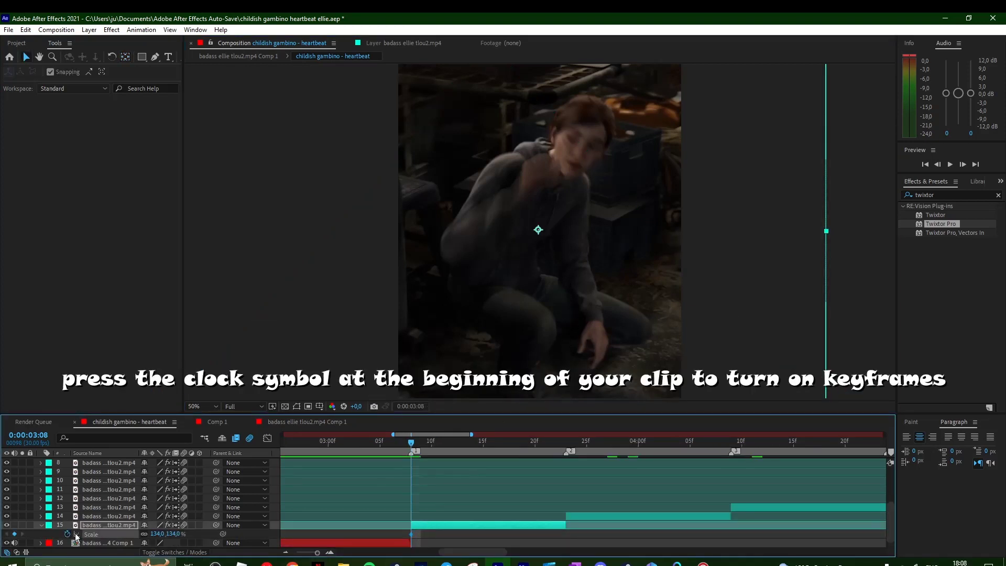
click(546, 445)
click(159, 535)
text(137)
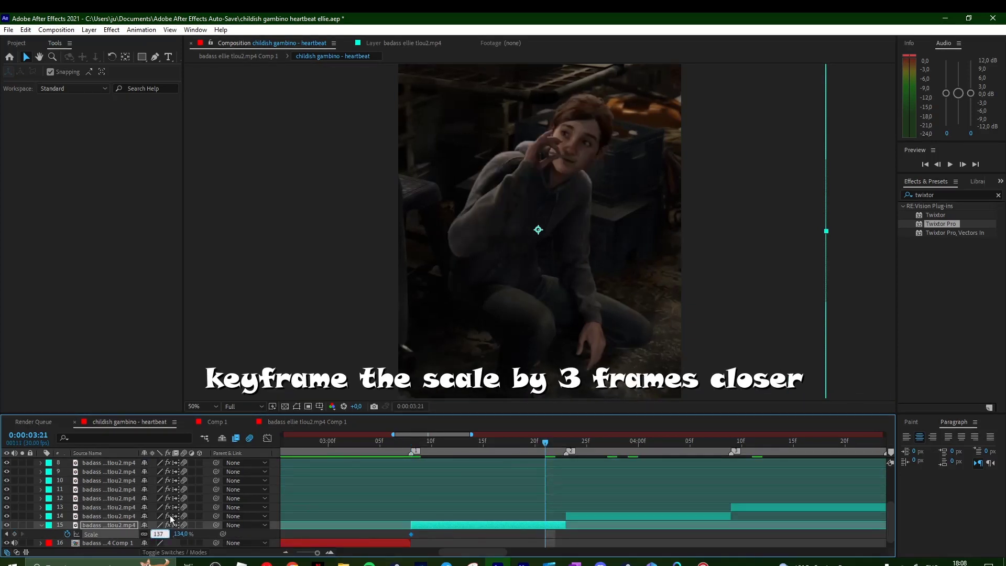
key(Return)
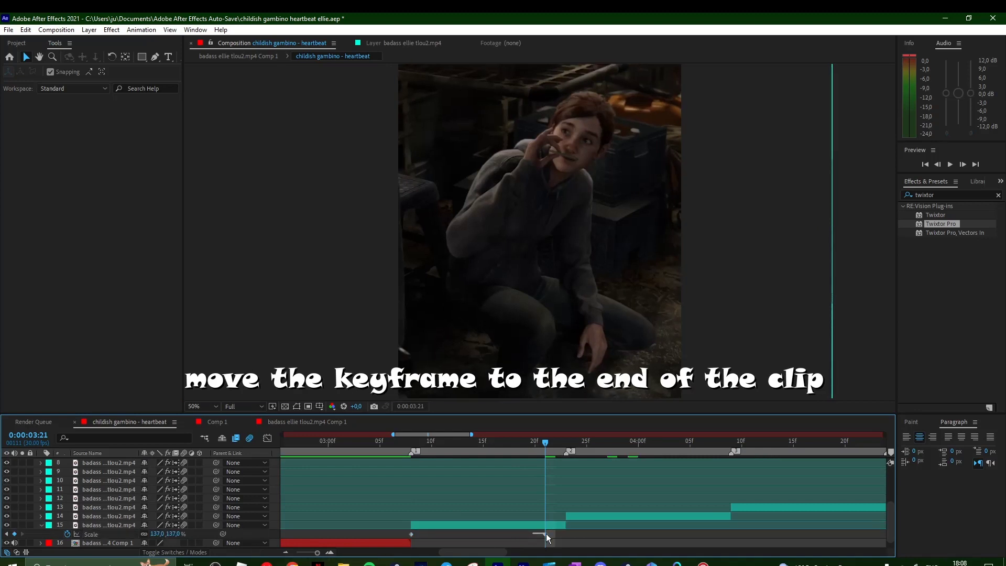
drag(547, 534, 566, 534)
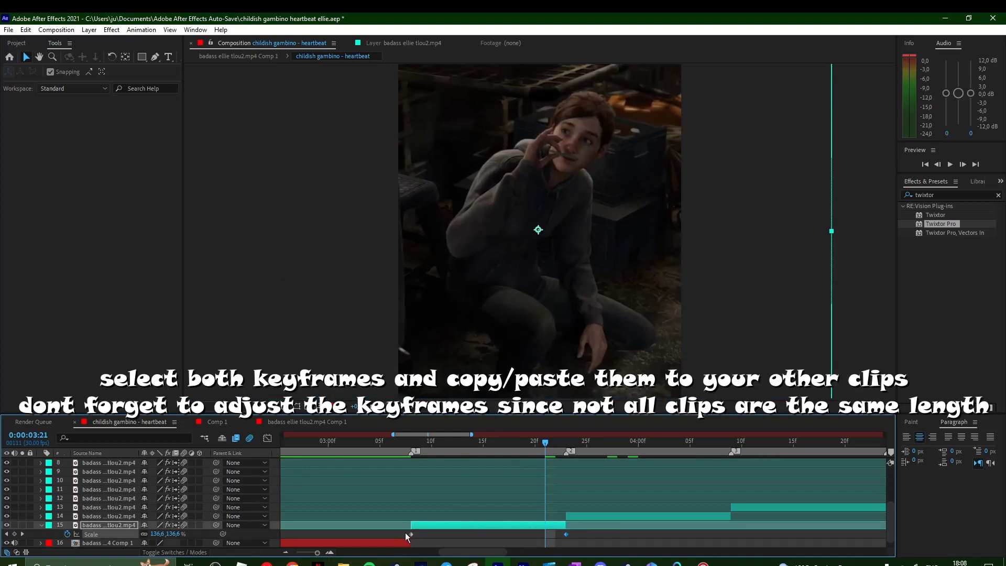
Copy both scale keyframes and paste them onto clip 14.
drag(405, 533, 588, 536)
click(568, 450)
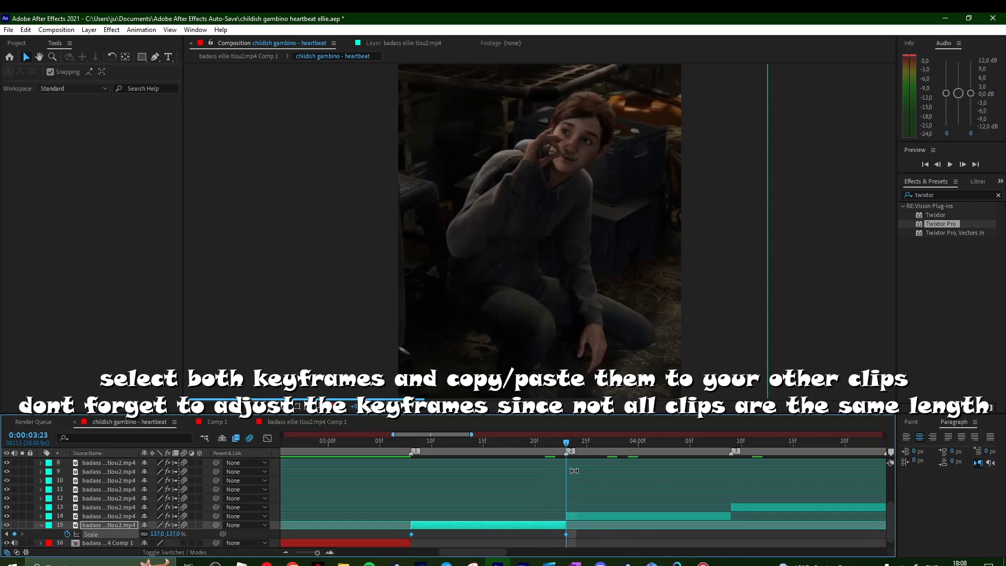
click(593, 517)
key(ctrl+v)
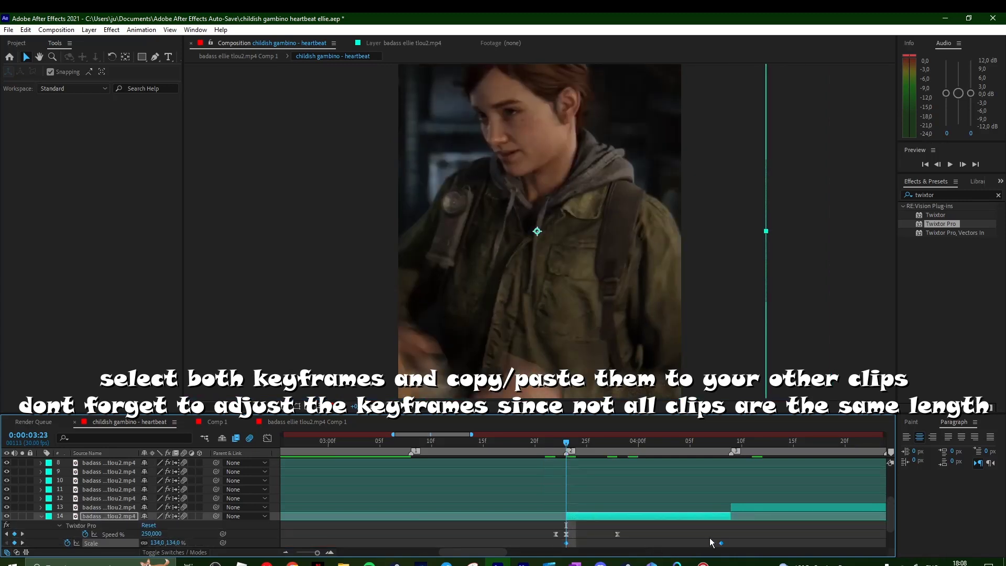
click(722, 543)
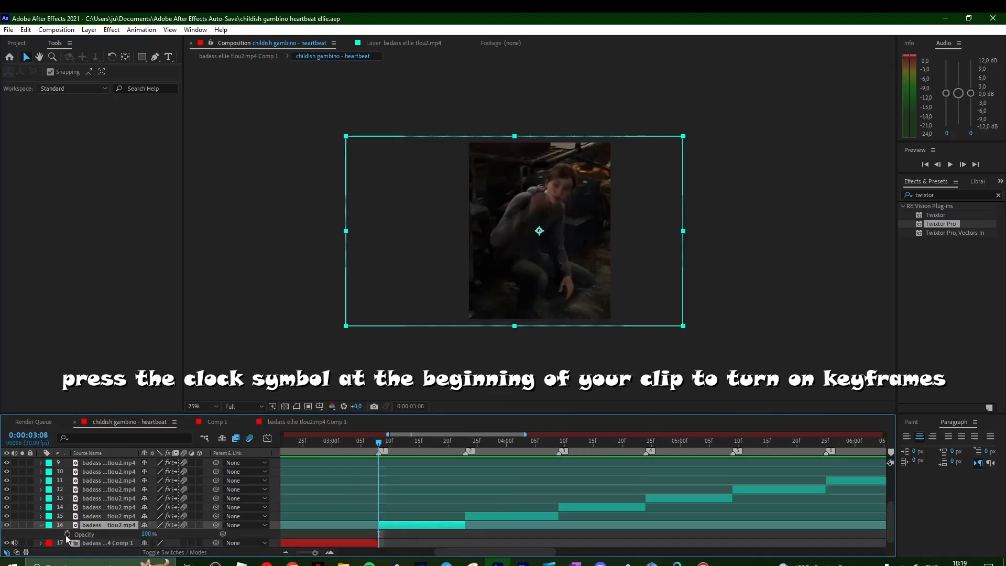
Keyframe the clip's Opacity to fall to 60% at its end.
click(66, 534)
click(459, 444)
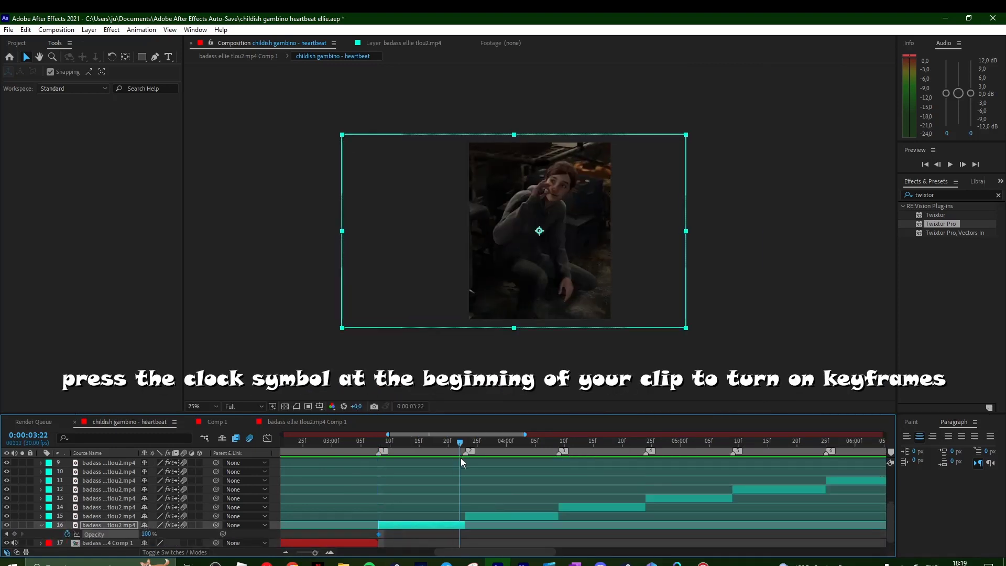
click(148, 534)
text(60)
key(Return)
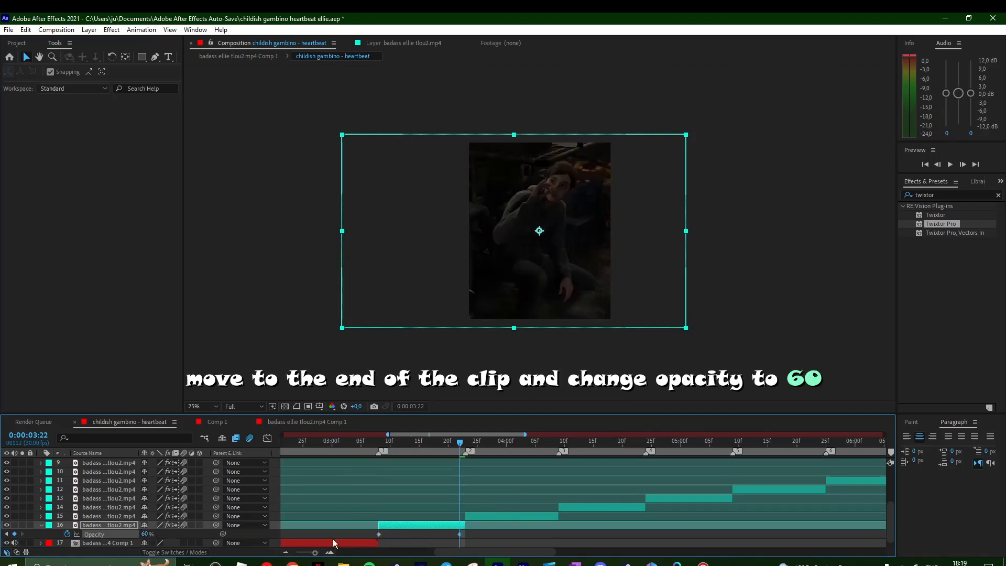
drag(460, 535, 465, 535)
Paste both opacity keyframes at the next clip's marker and align the last with its end.
drag(377, 537, 474, 539)
click(472, 518)
right_click(469, 453)
click(501, 488)
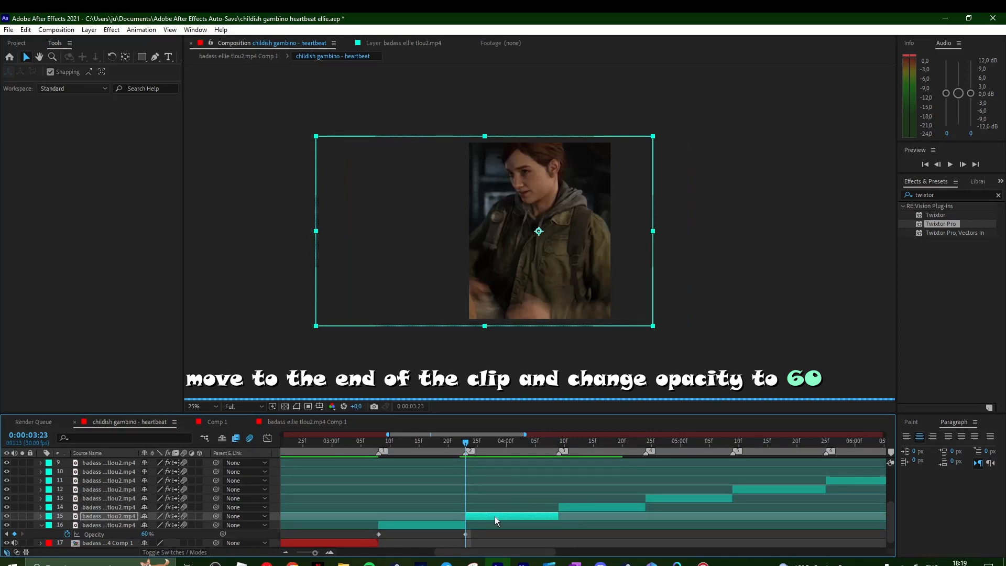
key(t)
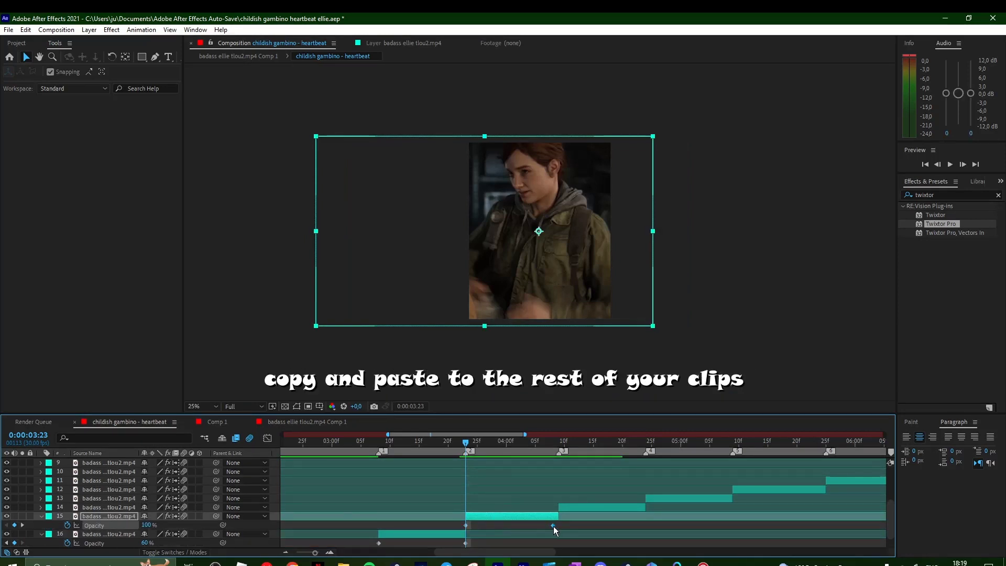
drag(553, 525, 559, 526)
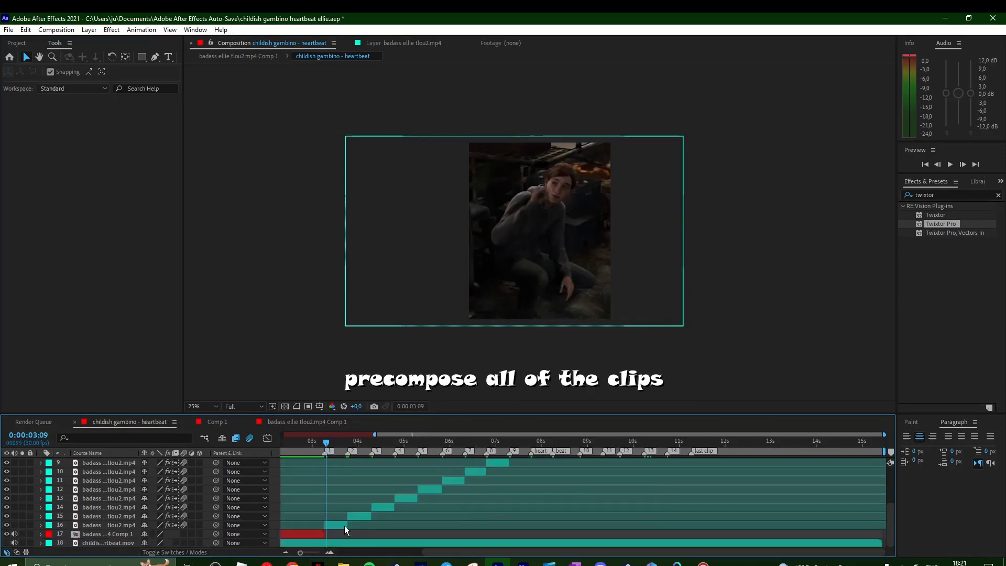
Pre-compose each clip layer in turn, using Ctrl+Shift+C for the later ones.
right_click(345, 528)
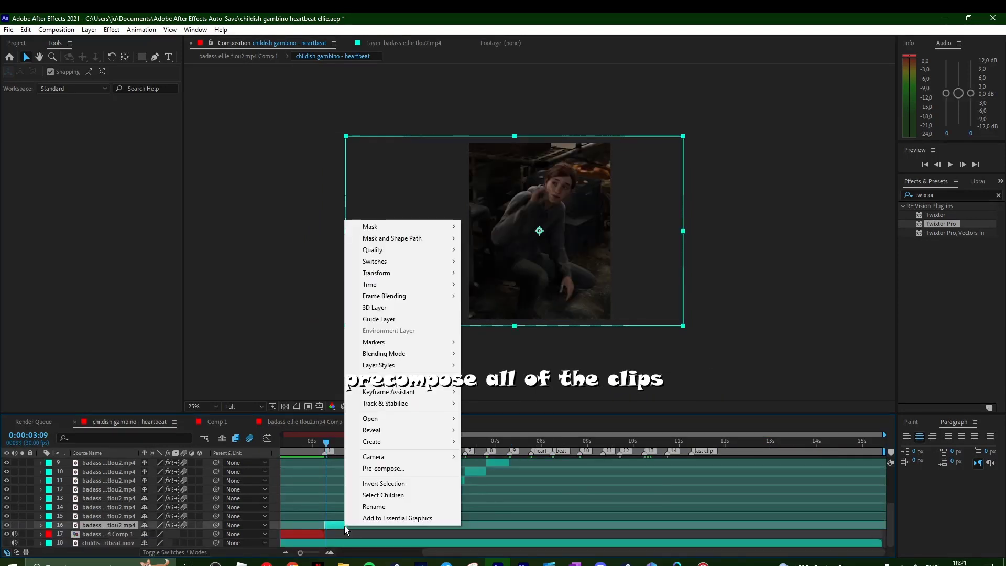
click(366, 469)
click(529, 359)
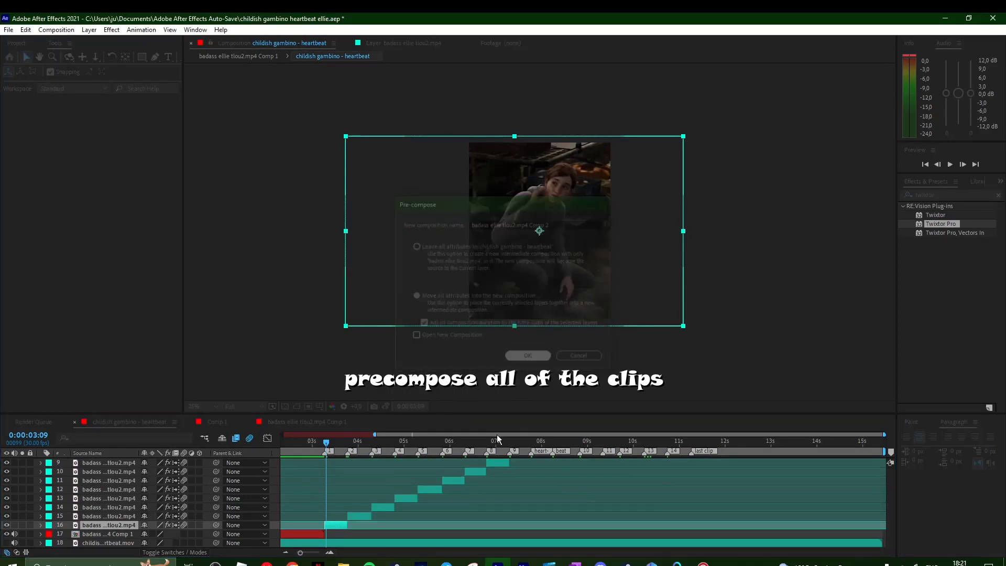
key(ctrl+shift+c)
key(Return)
key(ctrl+shift+c)
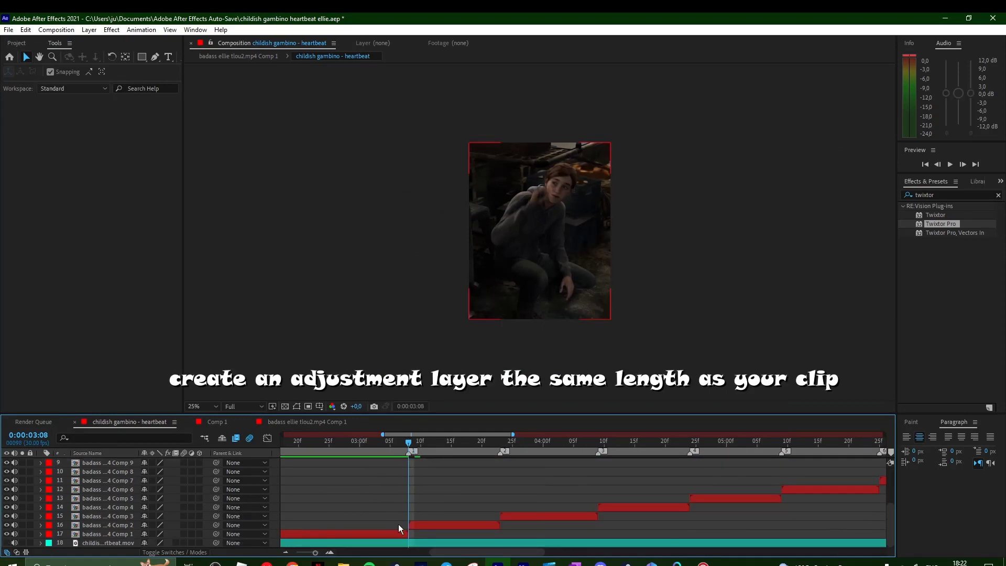
Add a new adjustment layer to the timeline.
click(409, 524)
right_click(275, 528)
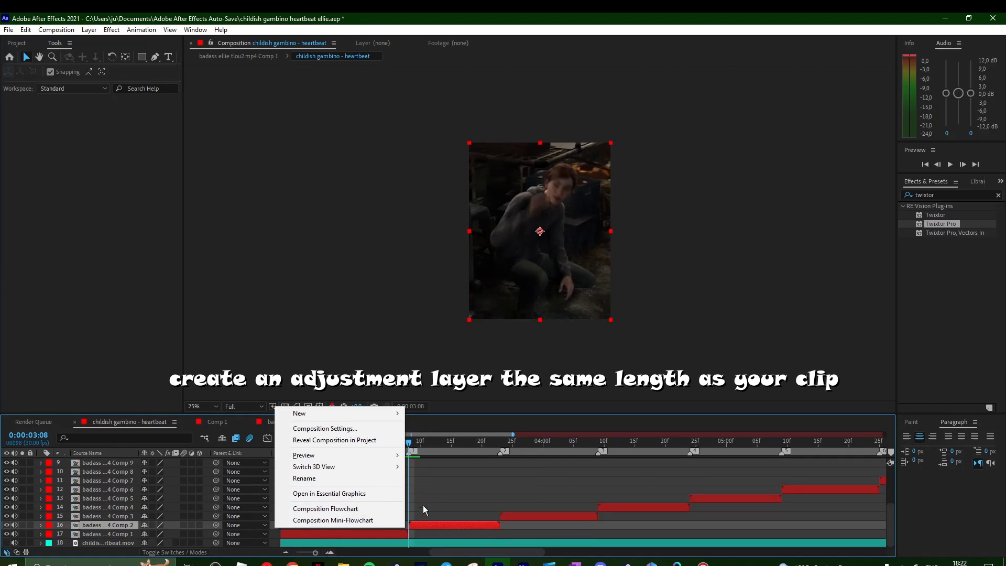
click(329, 537)
right_click(275, 530)
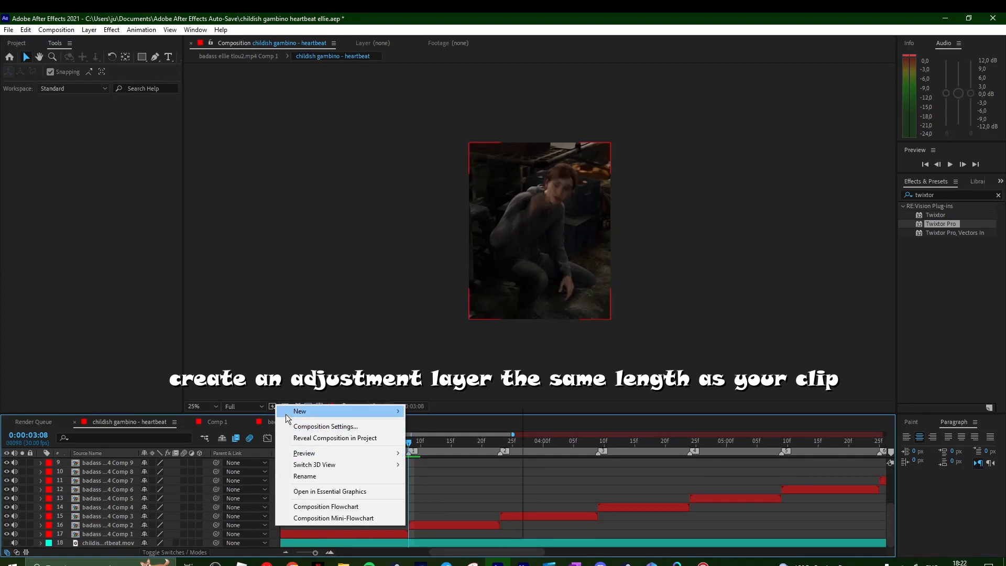
mouse_move(300, 414)
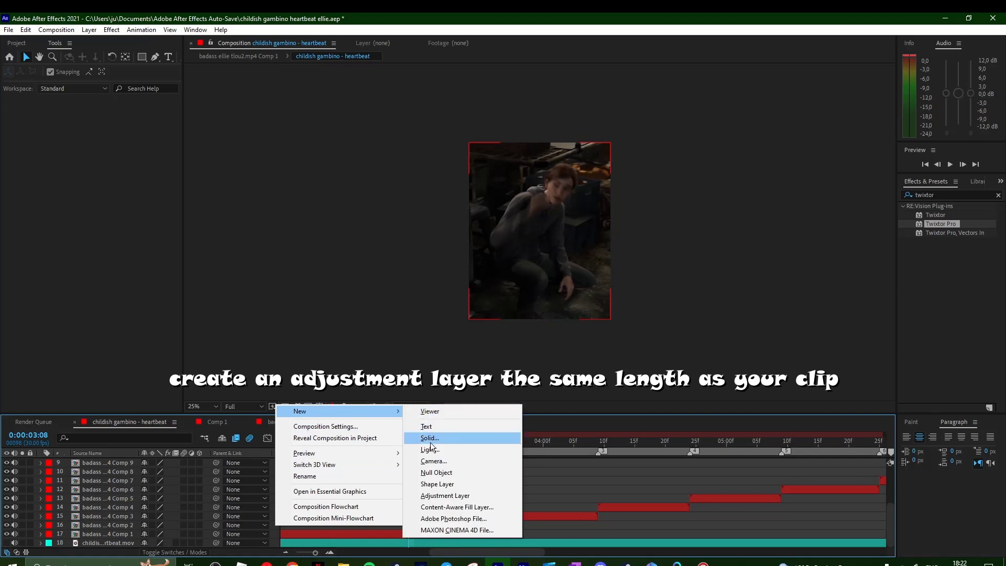
click(430, 495)
Split and trim the adjustment layer to the clip's length and place it above the clip.
key(ctrl+shift+d)
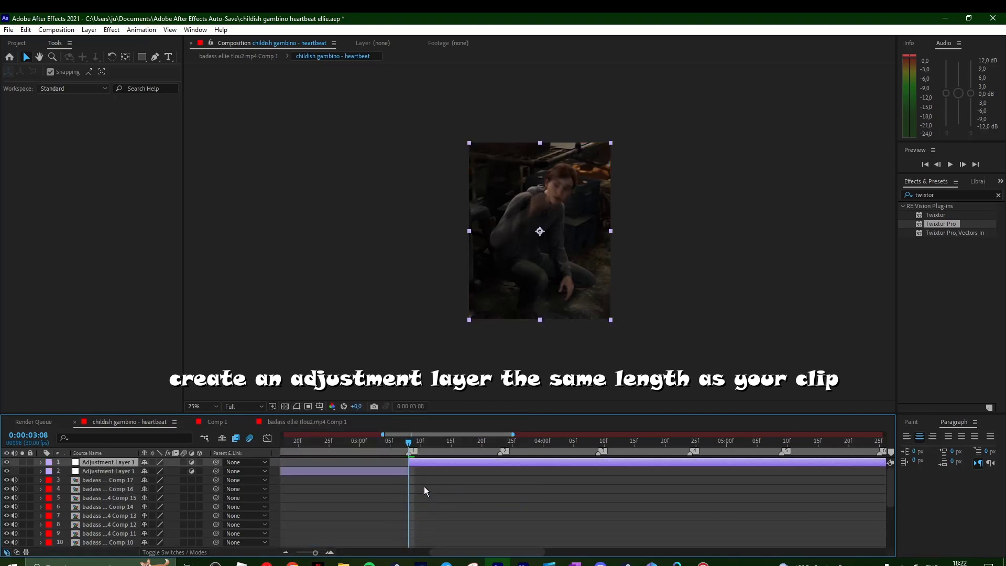
drag(397, 476, 407, 465)
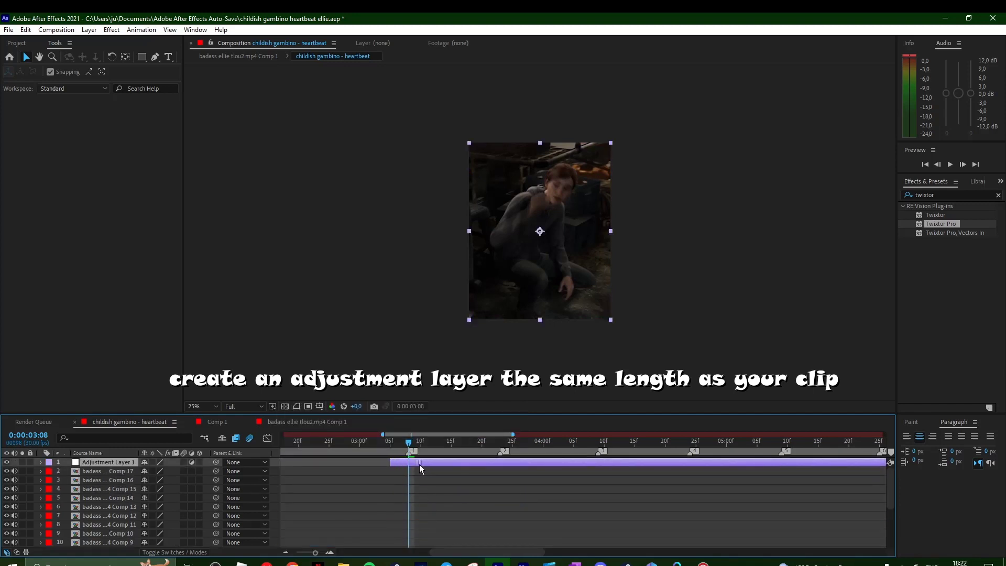
key(Delete)
drag(407, 465, 497, 470)
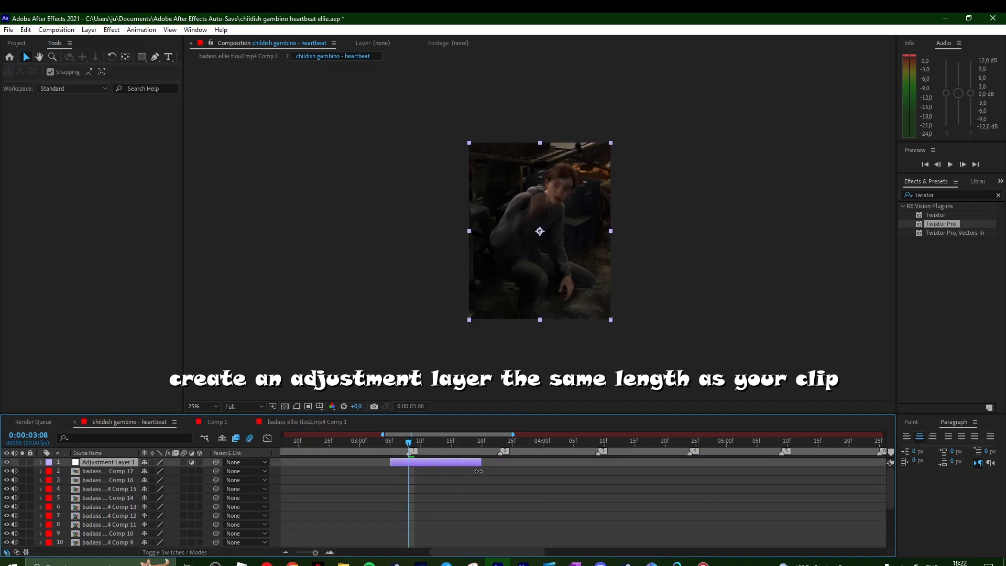
key(alt+bracketleft)
mouse_move(126, 465)
mouse_down()
mouse_move(129, 545)
mouse_move(135, 523)
mouse_up()
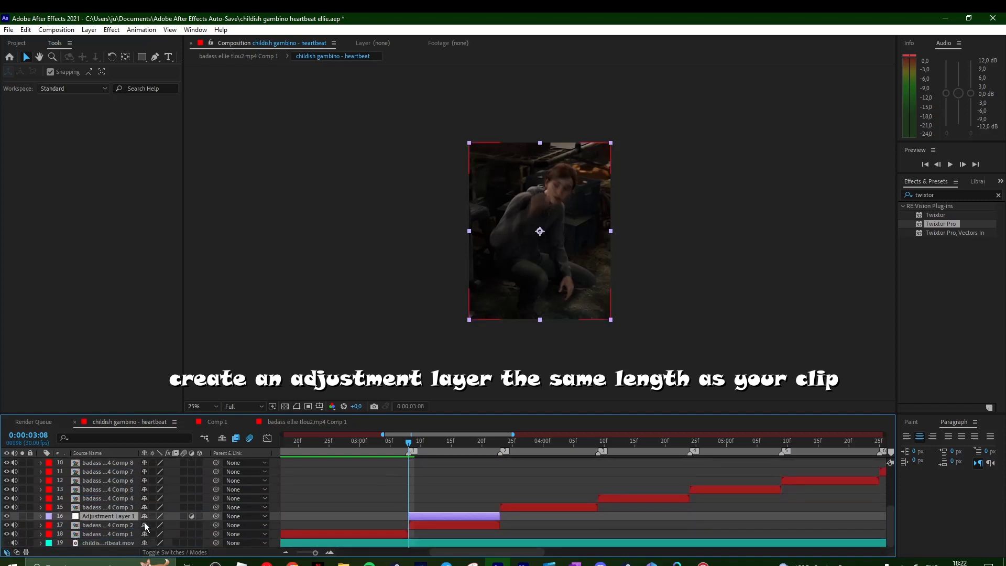
Apply BCC Directional Blur from Effects & Presets to the adjustment layer.
click(951, 196)
key(BackSpace)
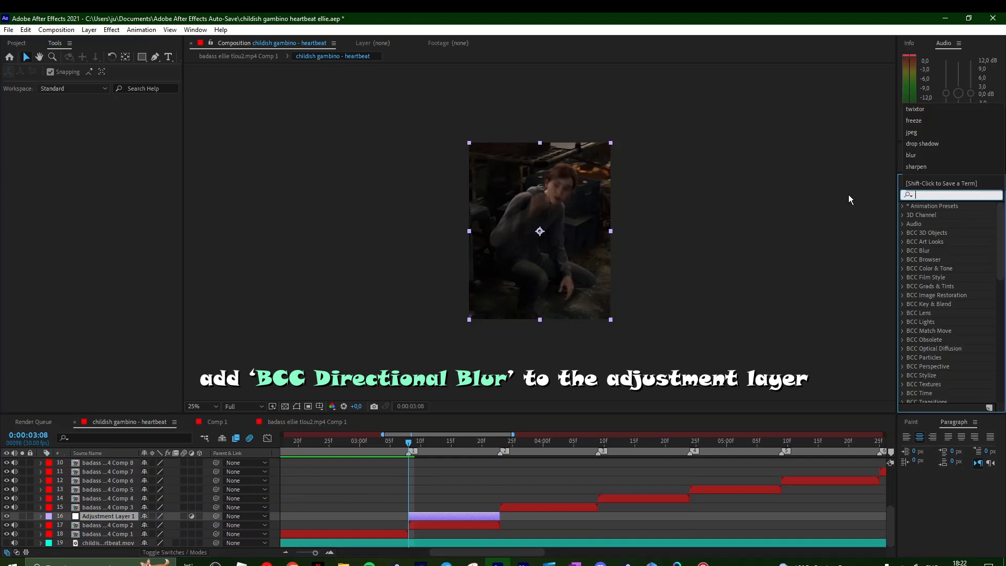
text(directional)
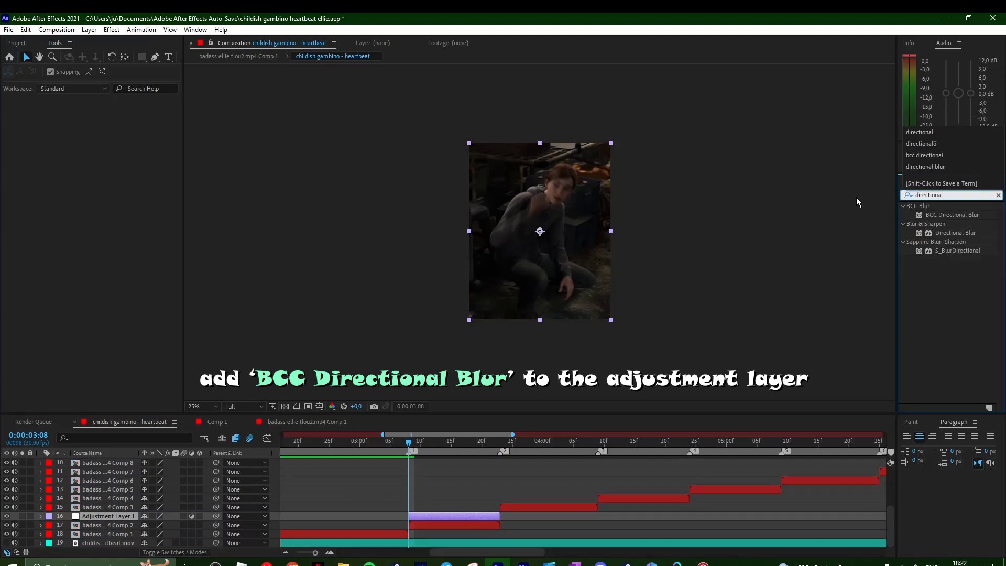
drag(941, 215, 470, 524)
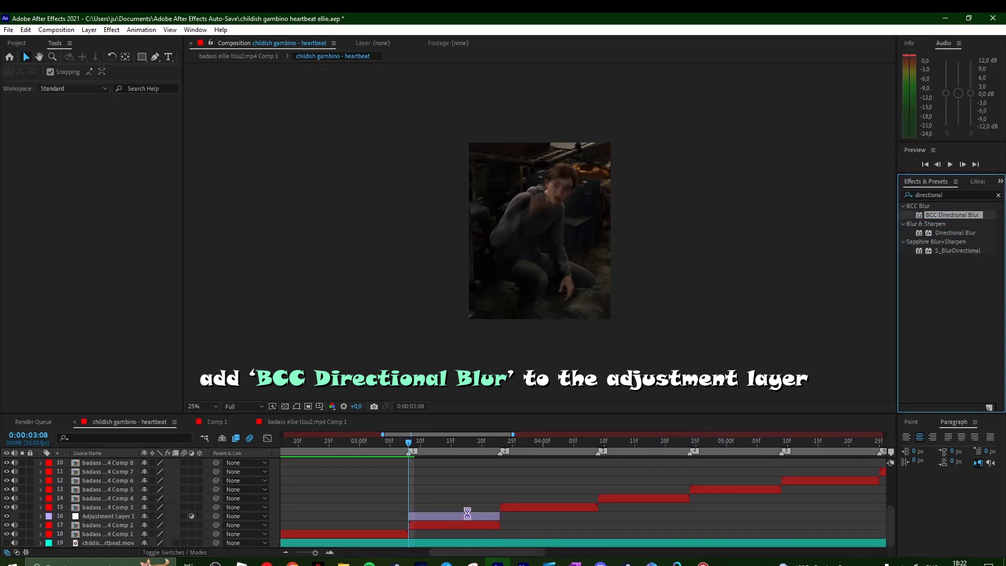
click(346, 553)
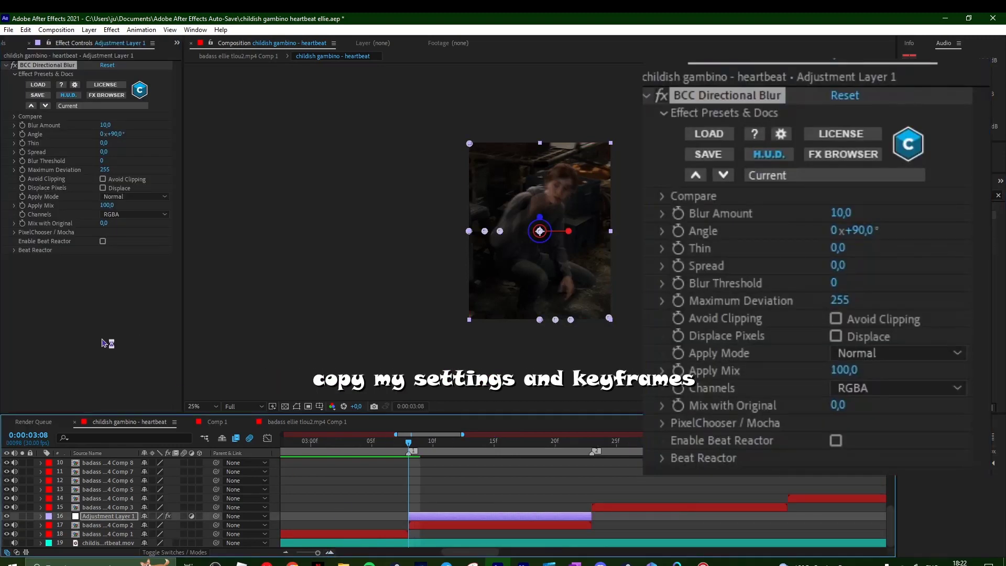
Keyframe Blur Amount at 60 at the layer start and 0 at the clip end.
click(104, 125)
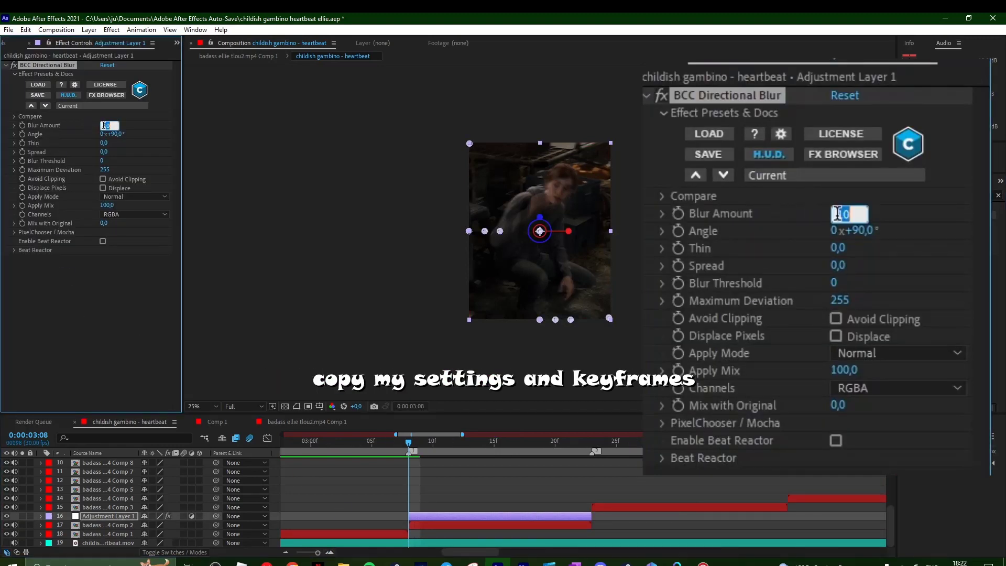
text(60)
key(Return)
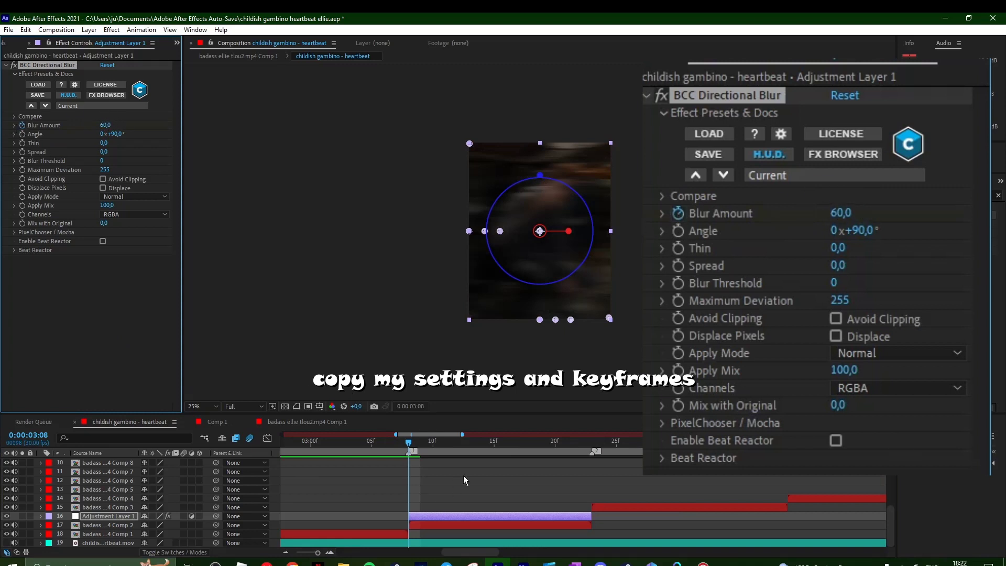
key(space)
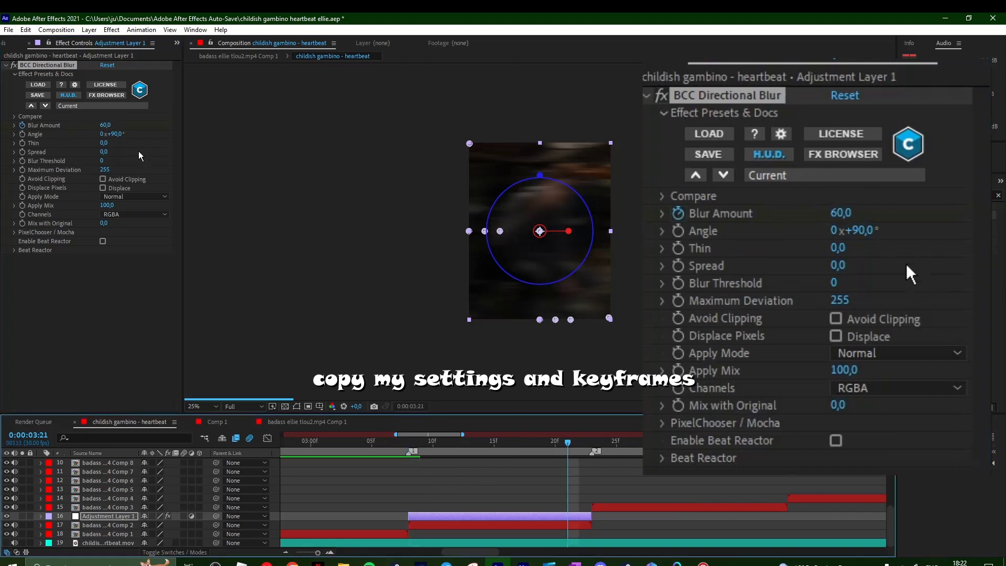
click(105, 125)
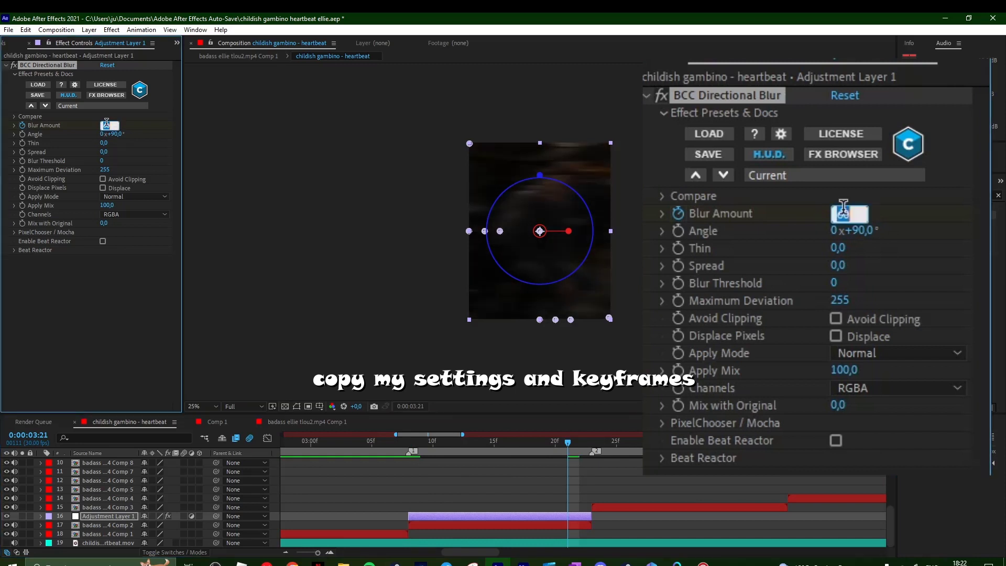
text(01)
key(BackSpace)
key(Return)
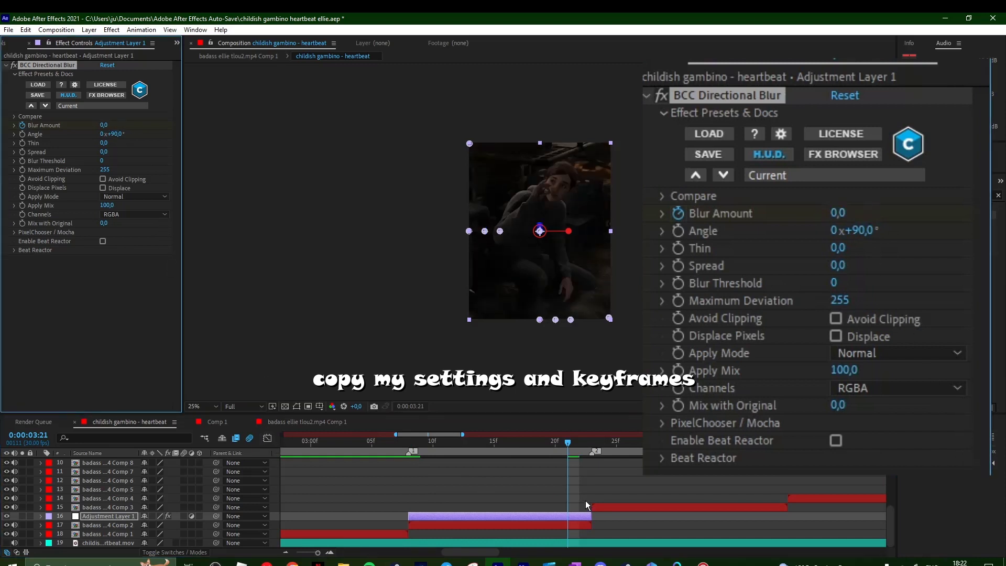
key(u)
drag(399, 534, 579, 534)
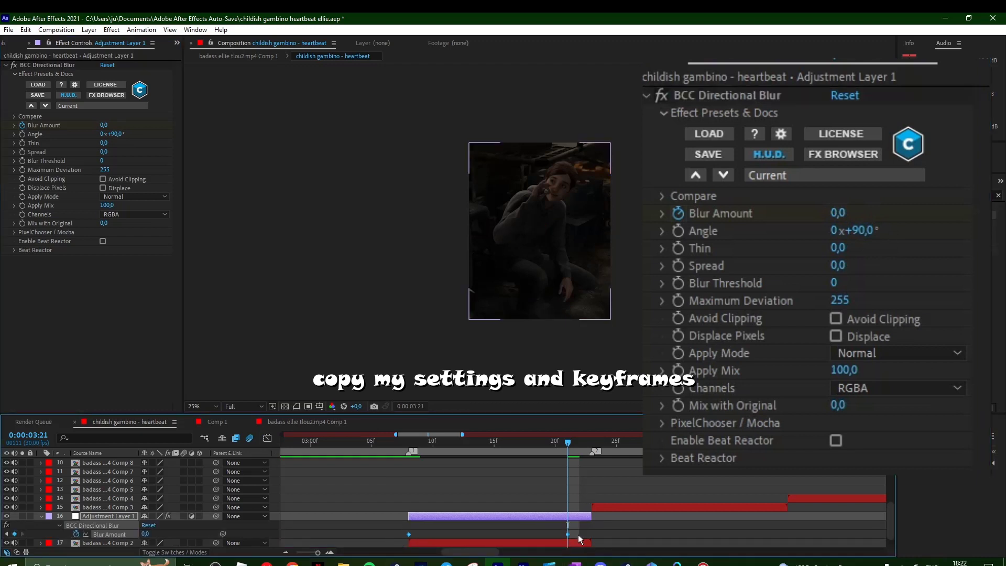
In the Graph Editor, steepen the Blur Amount curve's start and ease its approach to zero.
click(267, 438)
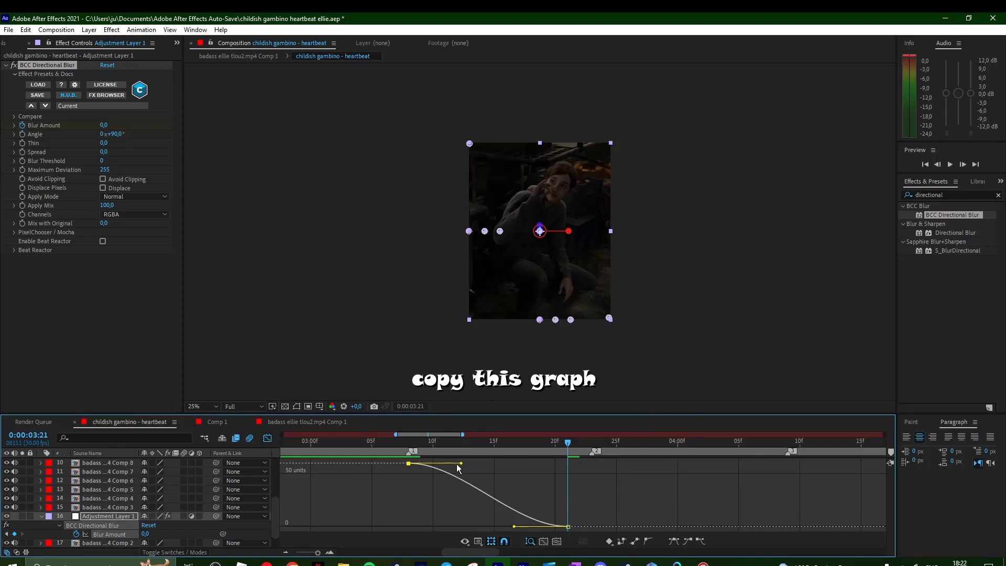
drag(460, 467, 412, 481)
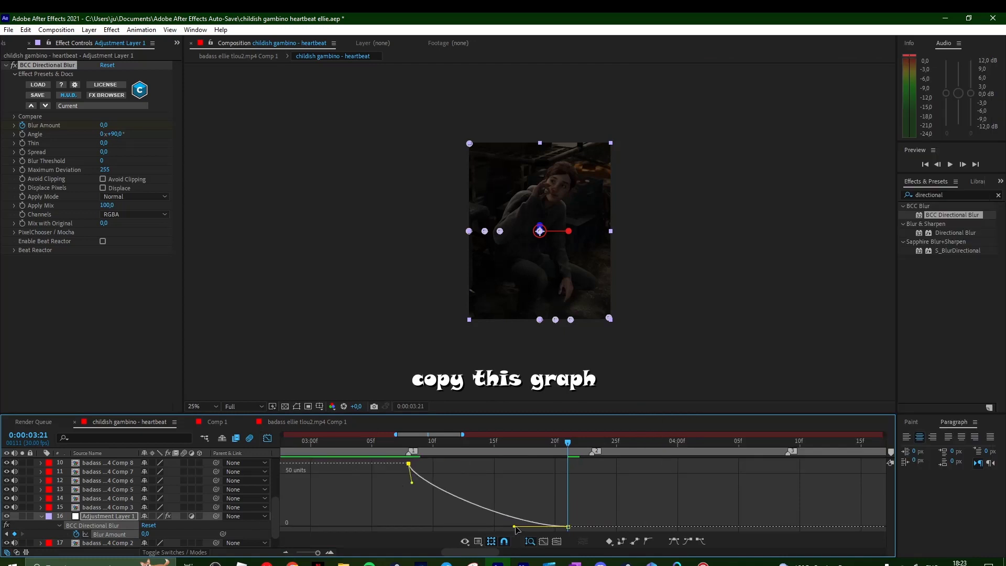
drag(513, 527, 429, 522)
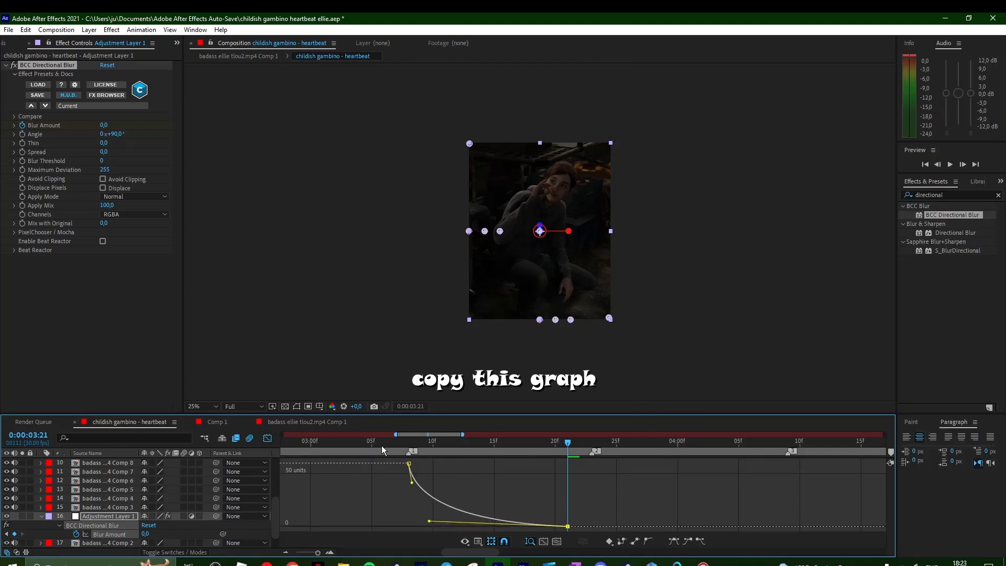
drag(416, 443, 475, 460)
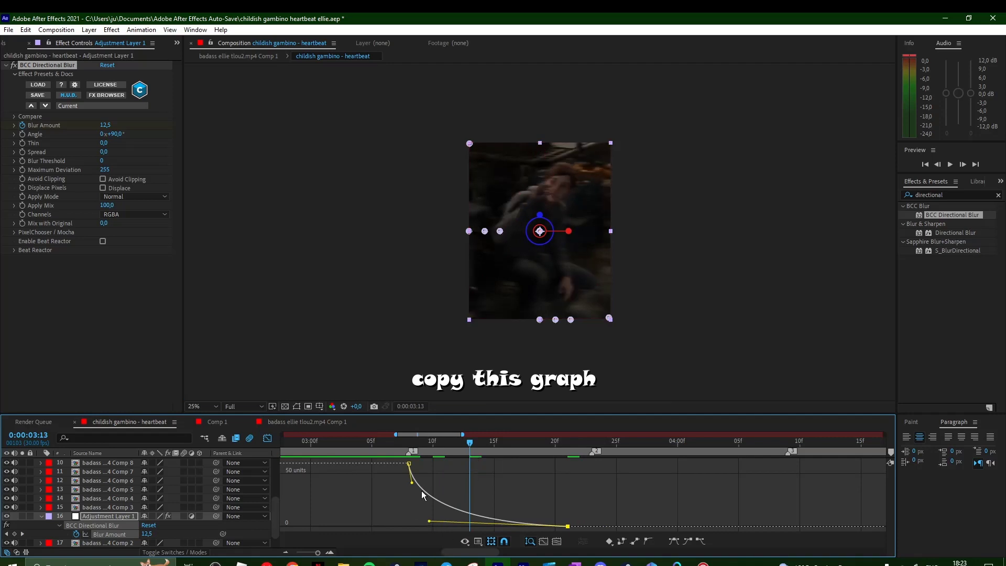
click(487, 442)
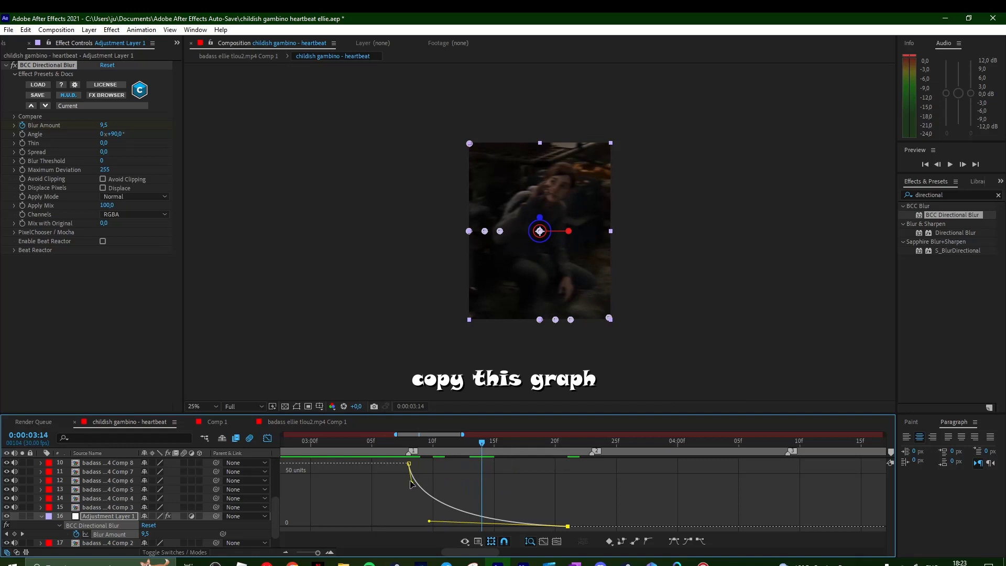
drag(411, 480, 405, 497)
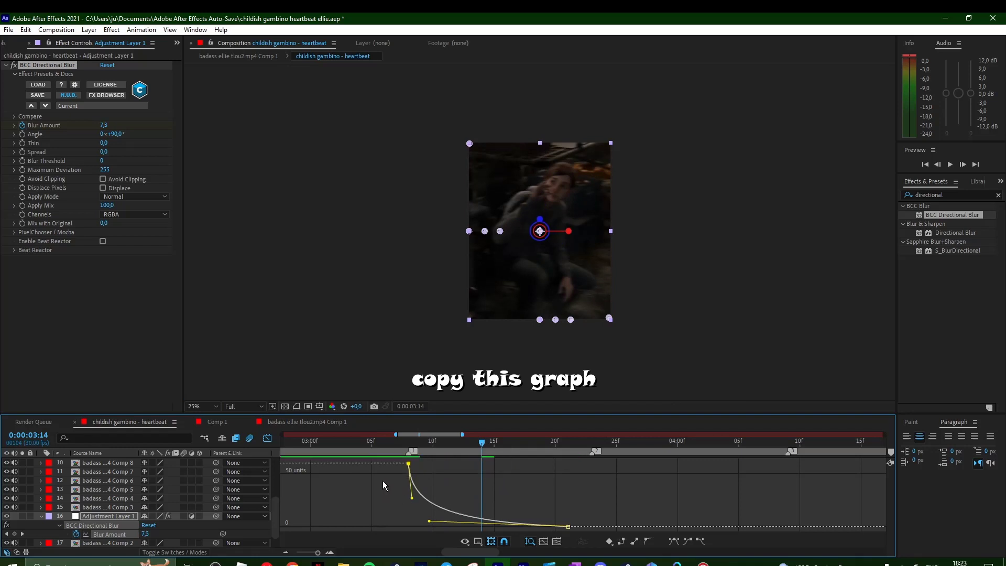
drag(429, 523, 415, 523)
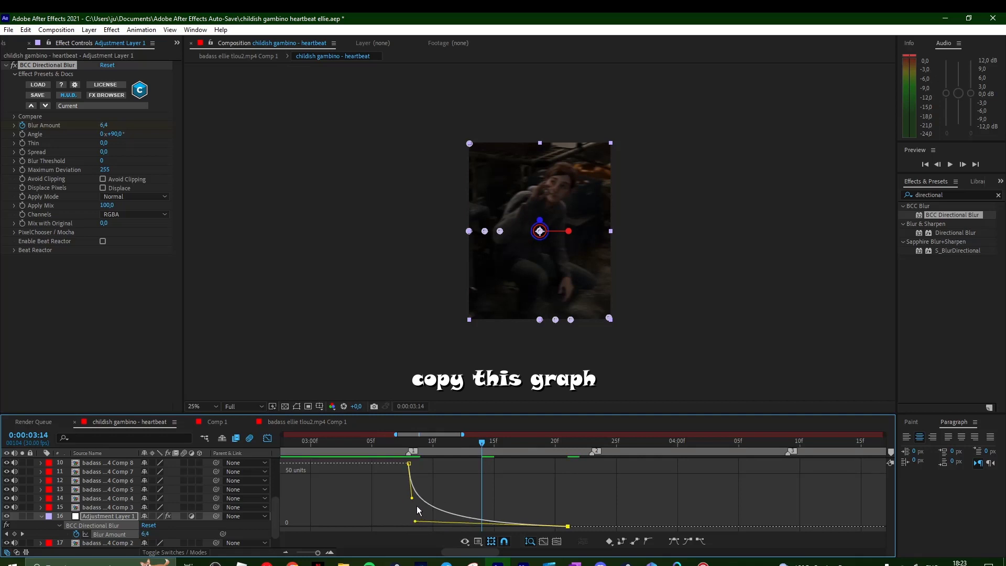
Return to the 03:08 blur keyframe and apply the Exposure effect to the adjustment layer.
click(268, 438)
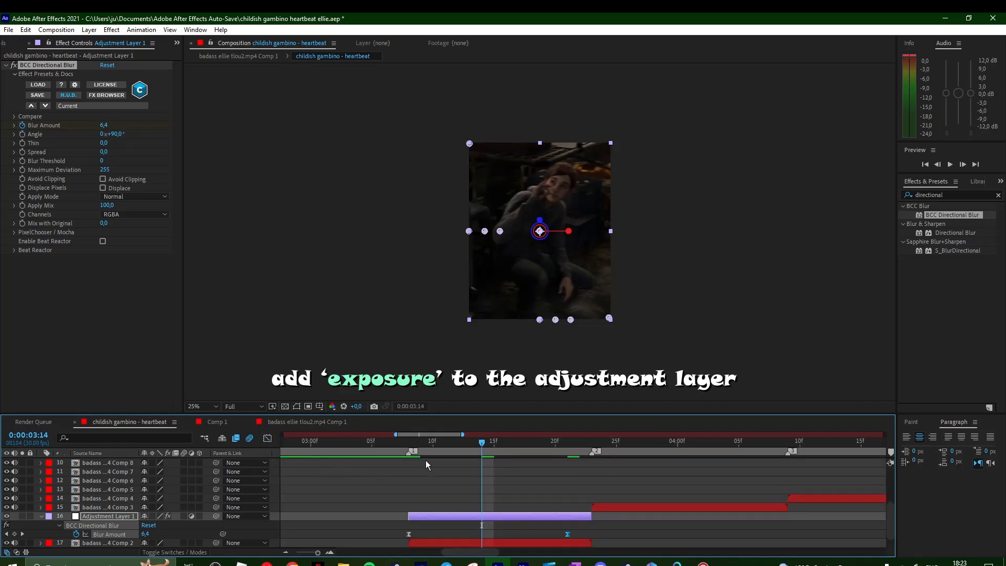
key(j)
click(567, 529)
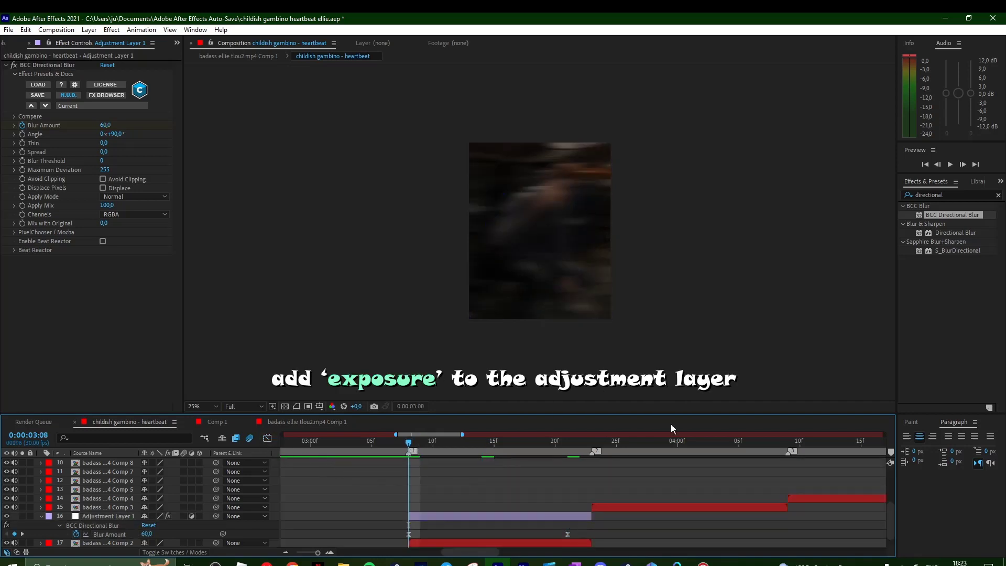
key(ctrl+5)
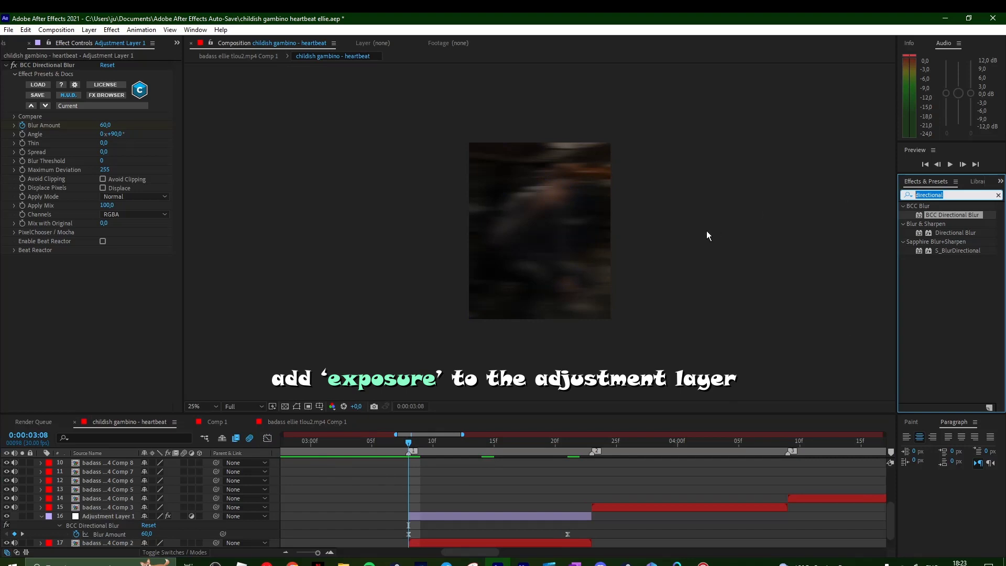
text(exposure)
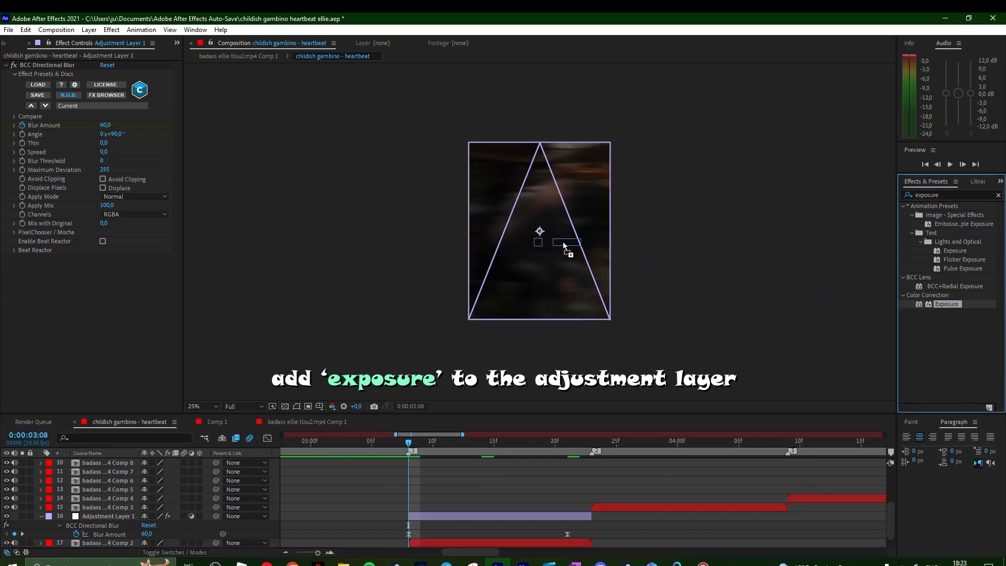
drag(945, 303, 563, 246)
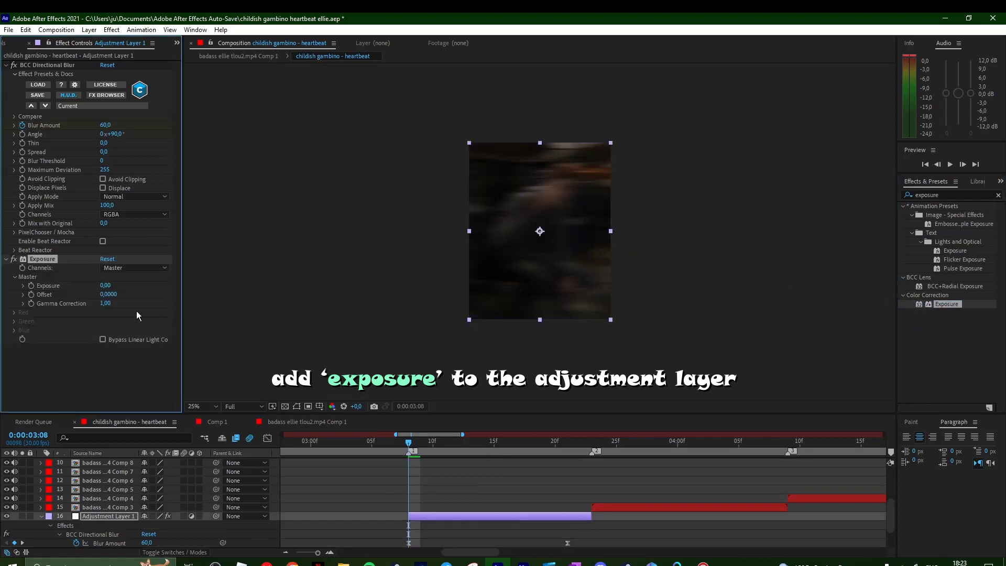
Keyframe Exposure at 2 at 03:08 and 0 at 03:23, then reselect the adjustment layer.
click(102, 287)
key(Return)
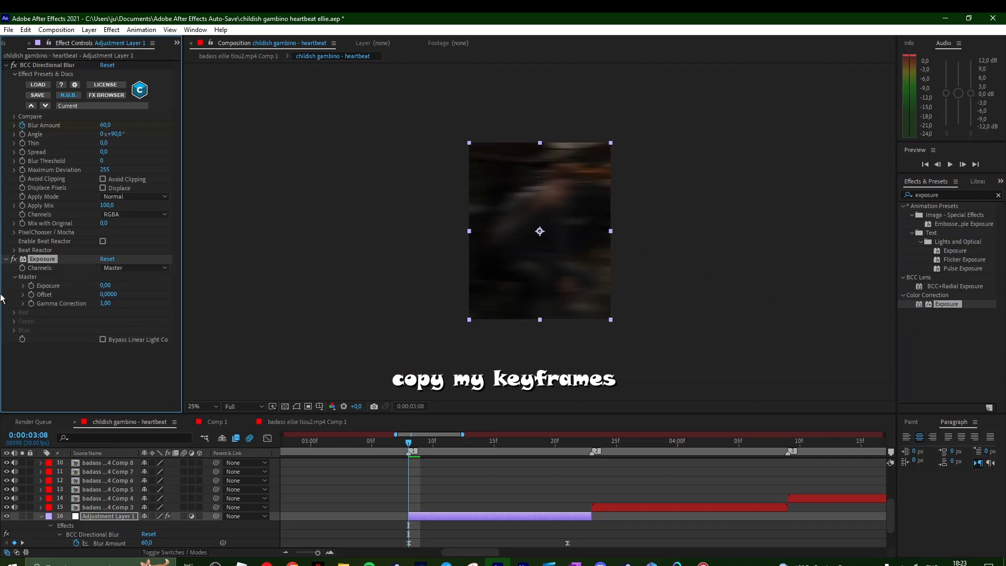
click(105, 286)
text(2)
key(Return)
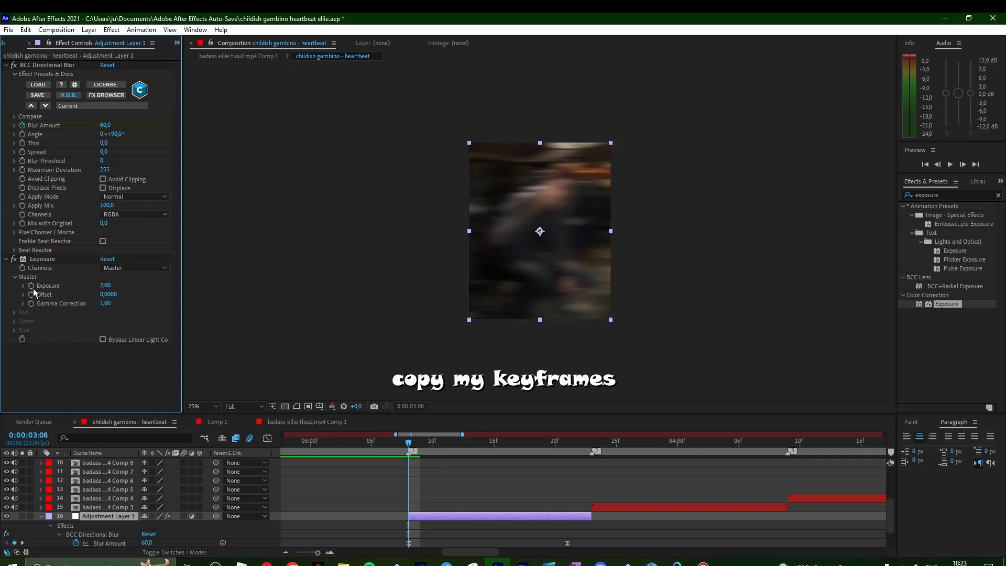
click(582, 451)
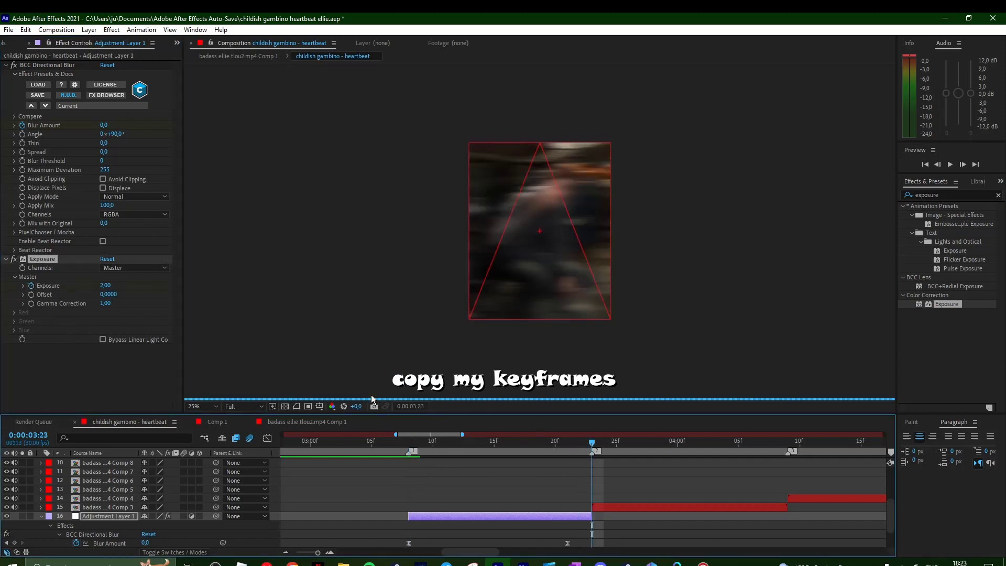
click(110, 285)
text(0)
key(Return)
click(494, 475)
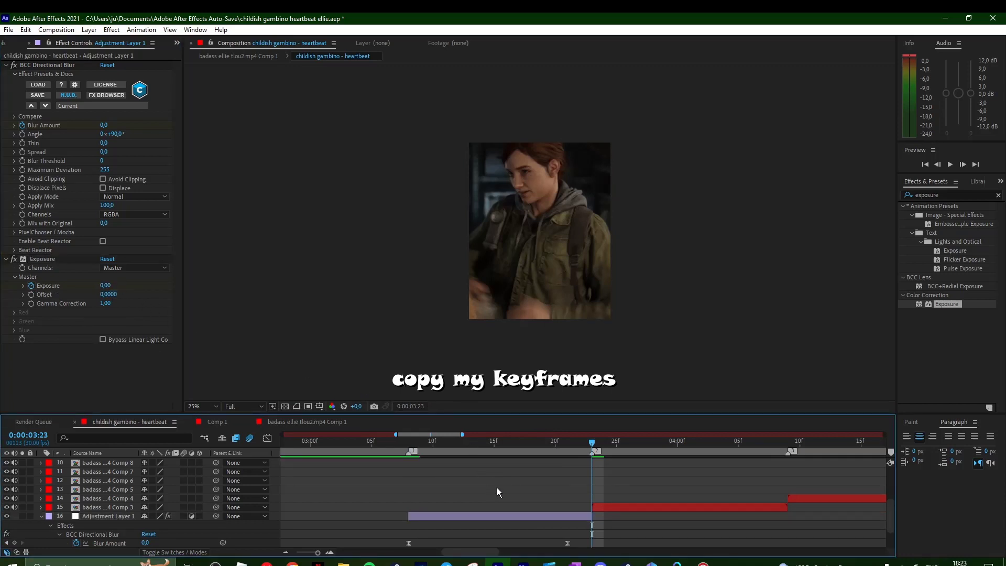
click(511, 518)
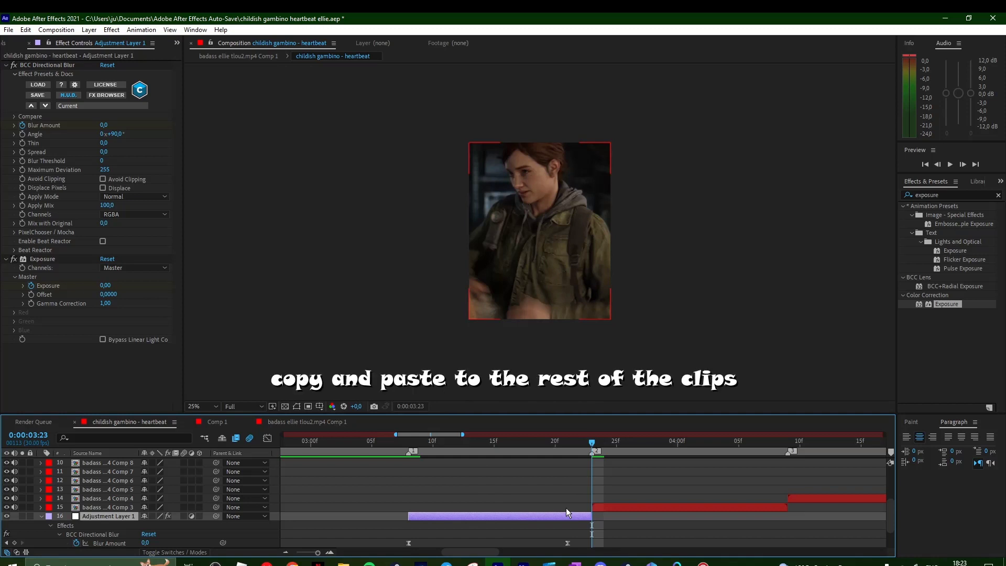
Paste the blur-and-exposure adjustment layer above Comp 3, aligned and stretched to its end.
click(606, 509)
key(ctrl+v)
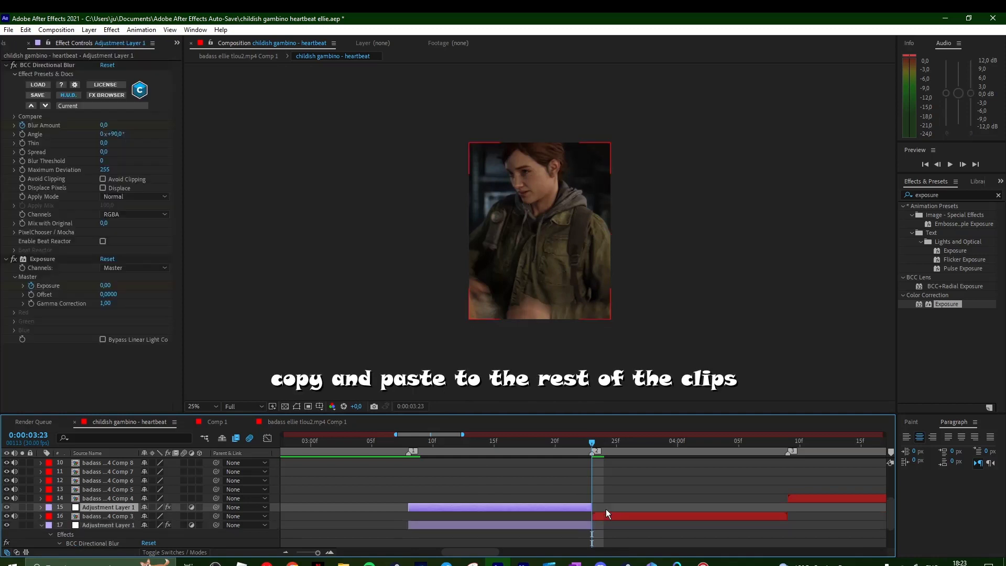
drag(558, 507, 739, 509)
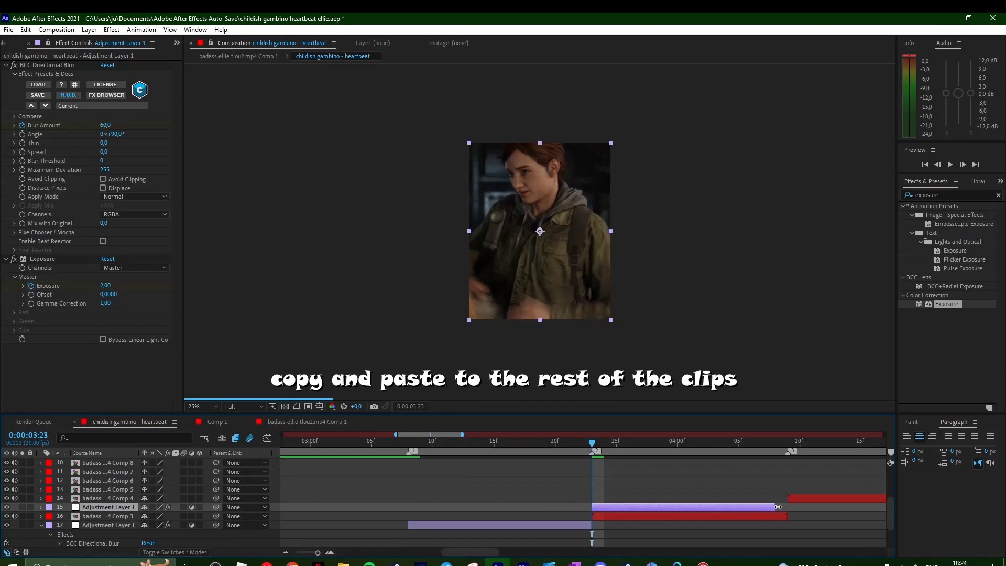
drag(775, 507, 787, 507)
key(u)
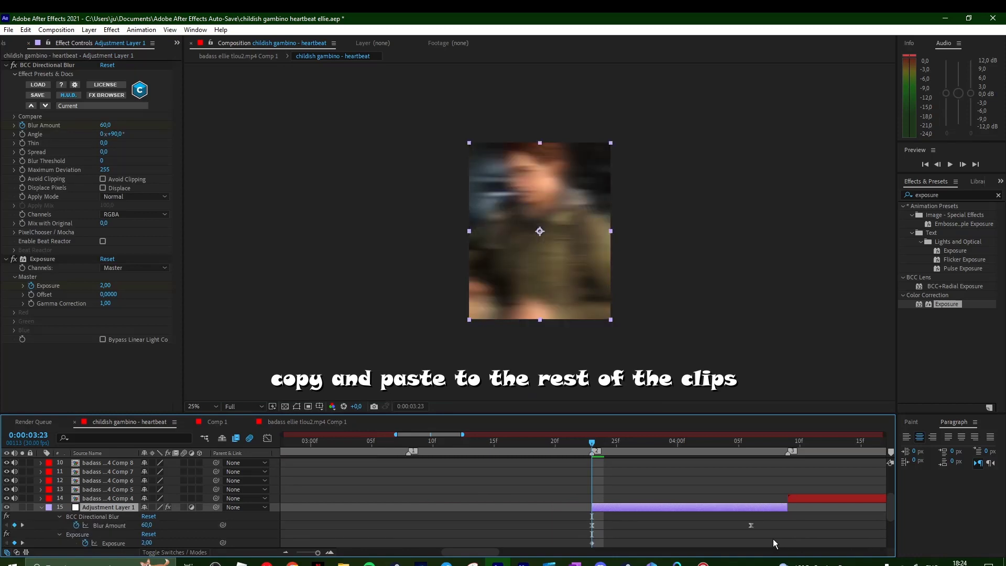
click(779, 540)
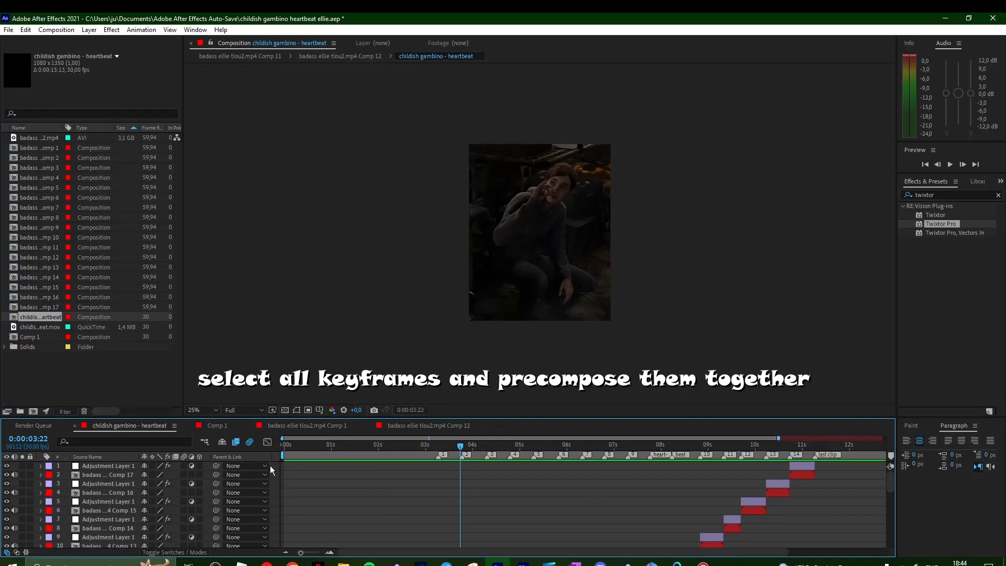
mouse_move(270, 465)
mouse_down()
mouse_move(310, 541)
mouse_move(299, 535)
mouse_up()
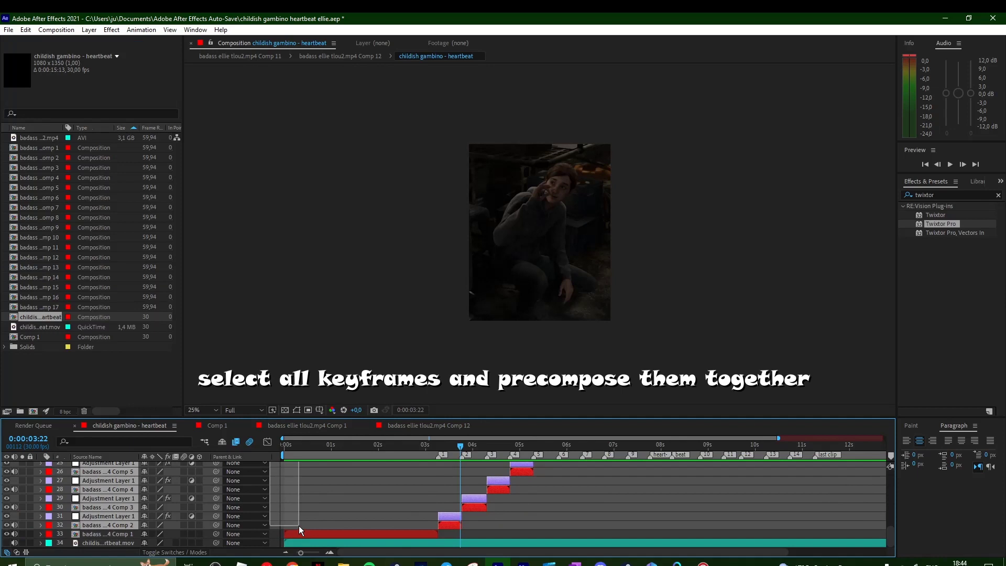
Pre-compose every Ellie clip and adjustment layer into one pre-comp layer.
drag(299, 532, 300, 527)
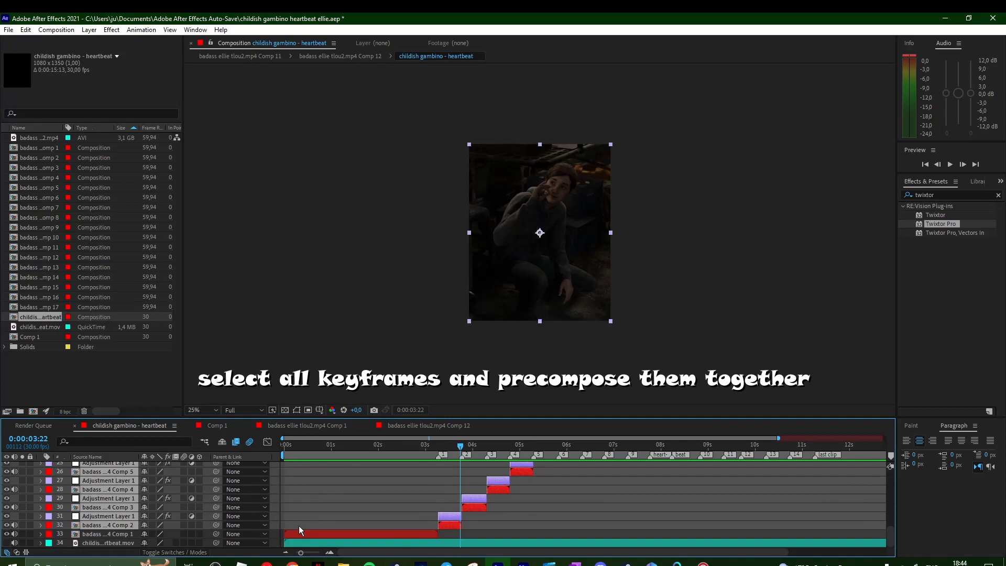
right_click(448, 502)
click(474, 446)
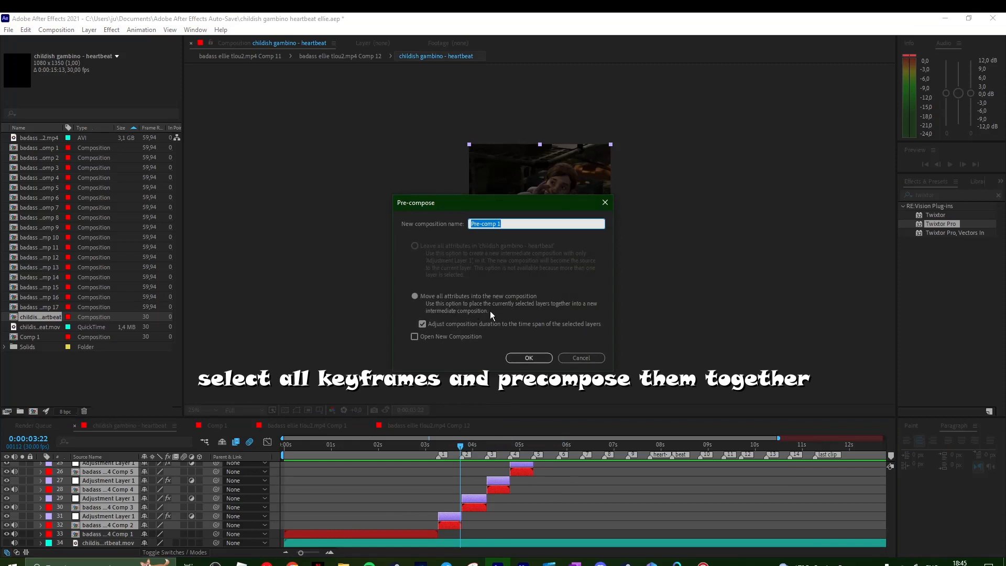
click(527, 358)
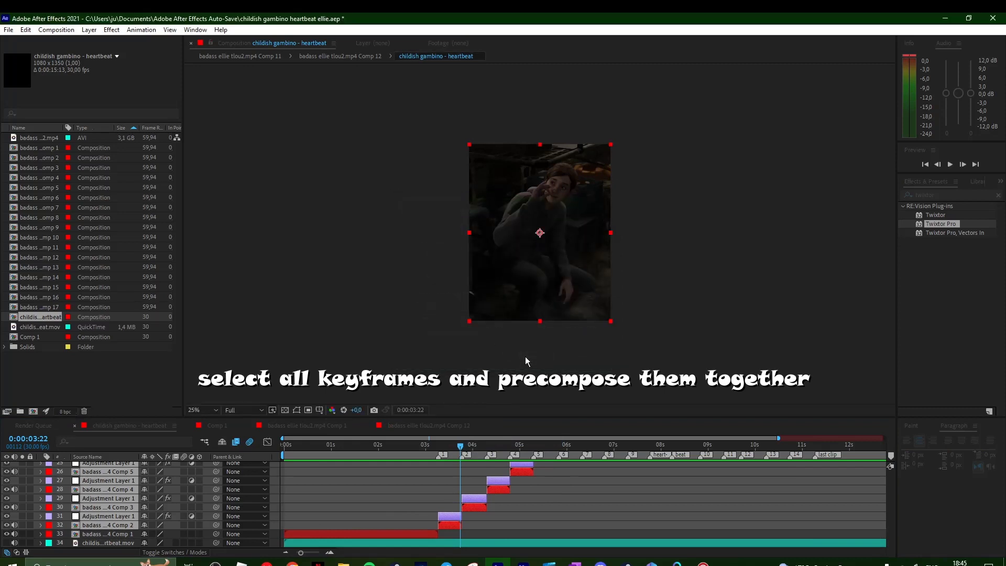
click(537, 504)
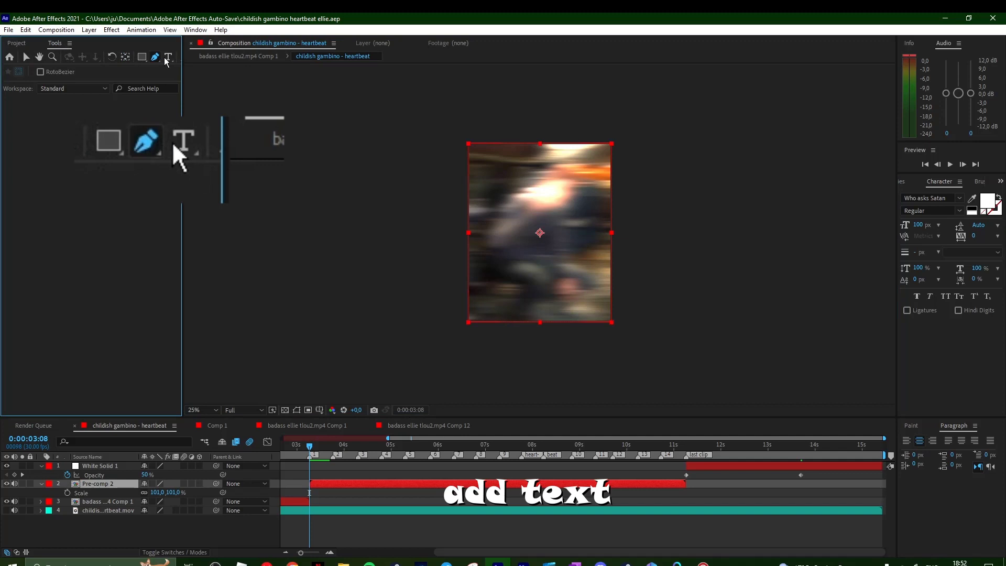
Add a llemonjuicce text layer and move it toward the lower centre of the frame.
click(167, 57)
click(513, 304)
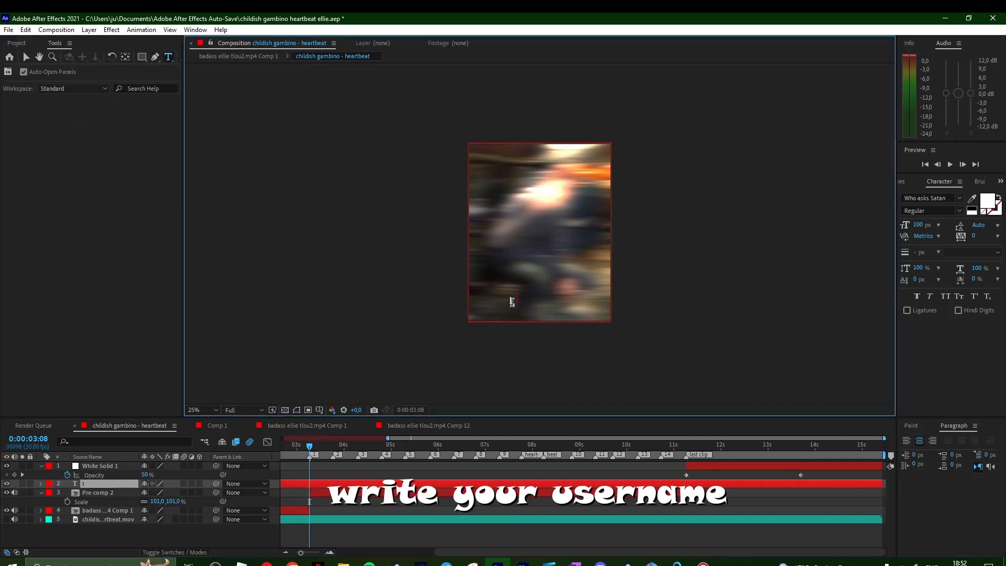
text(llemonjuicce)
click(25, 59)
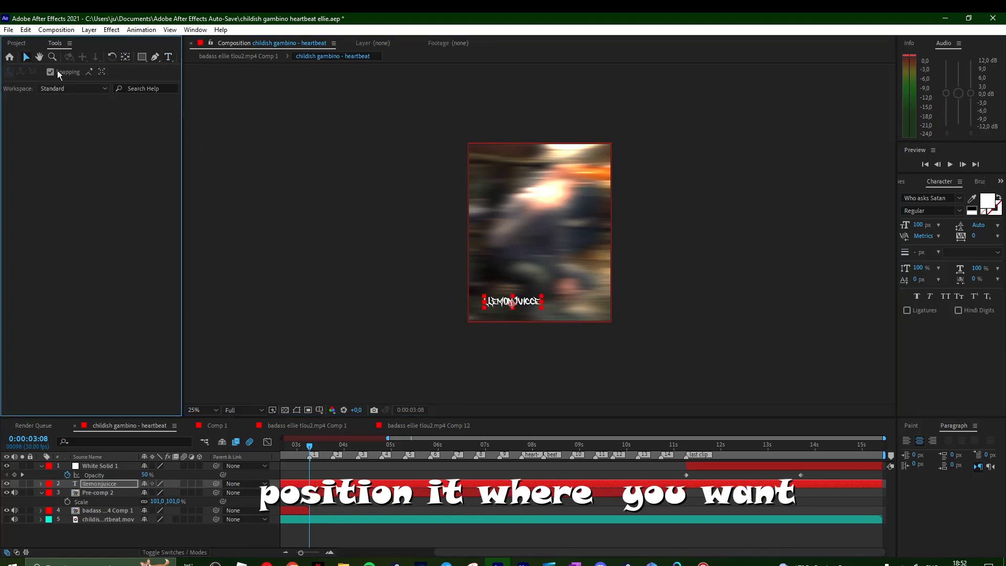
drag(538, 304, 559, 311)
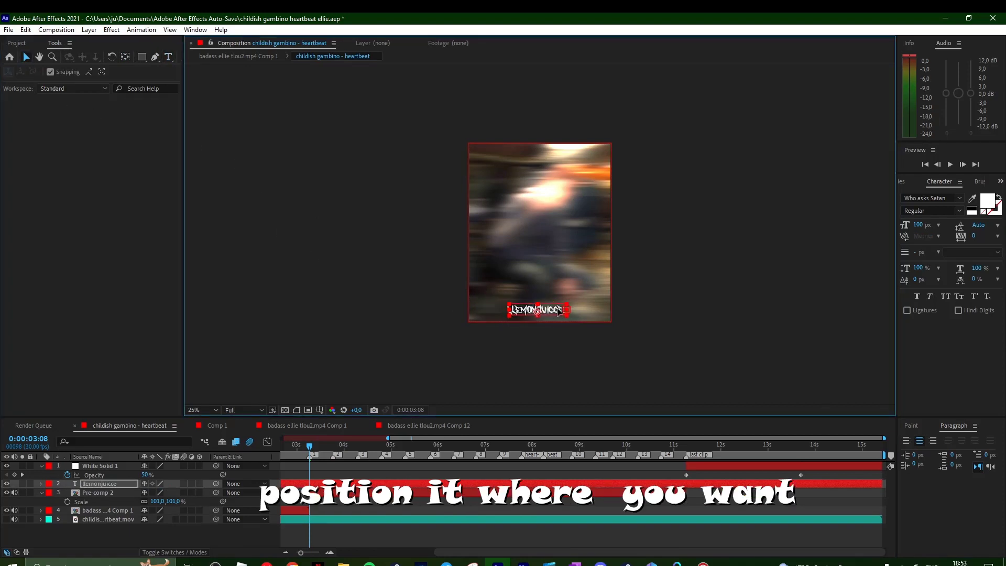
Scale the username text down to 42% and nudge it further down and right.
key(slash)
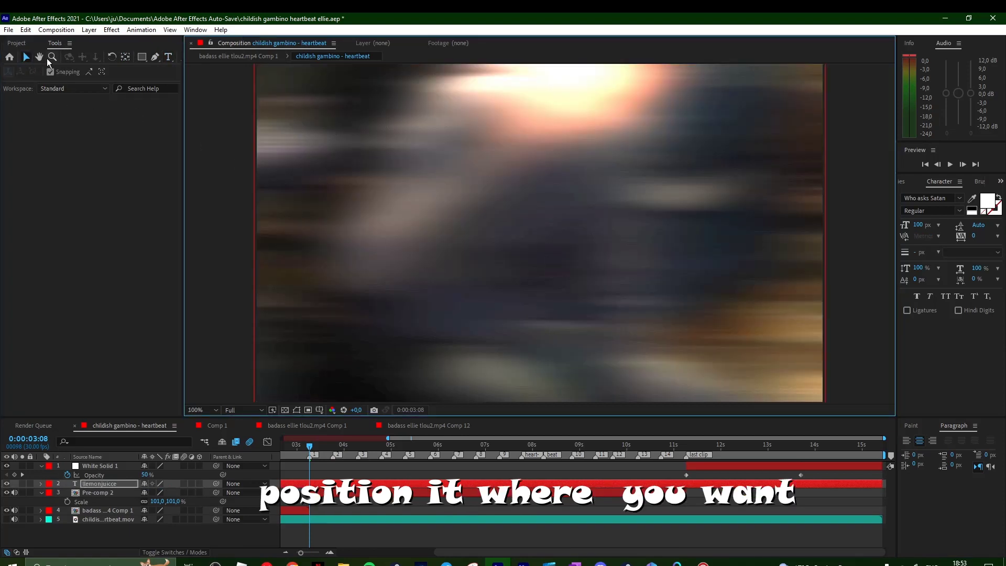
click(39, 57)
drag(520, 312, 512, 196)
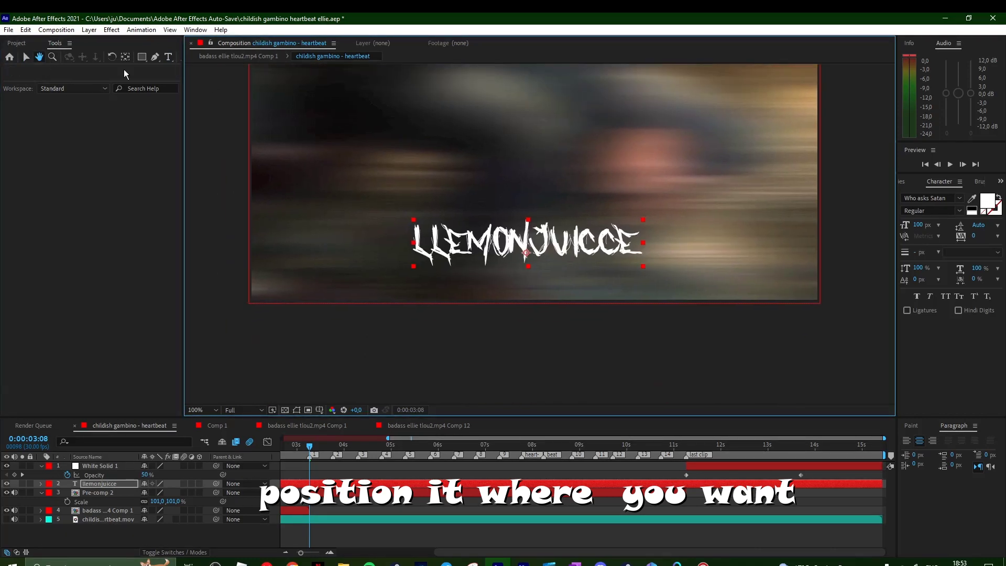
click(26, 58)
key(s)
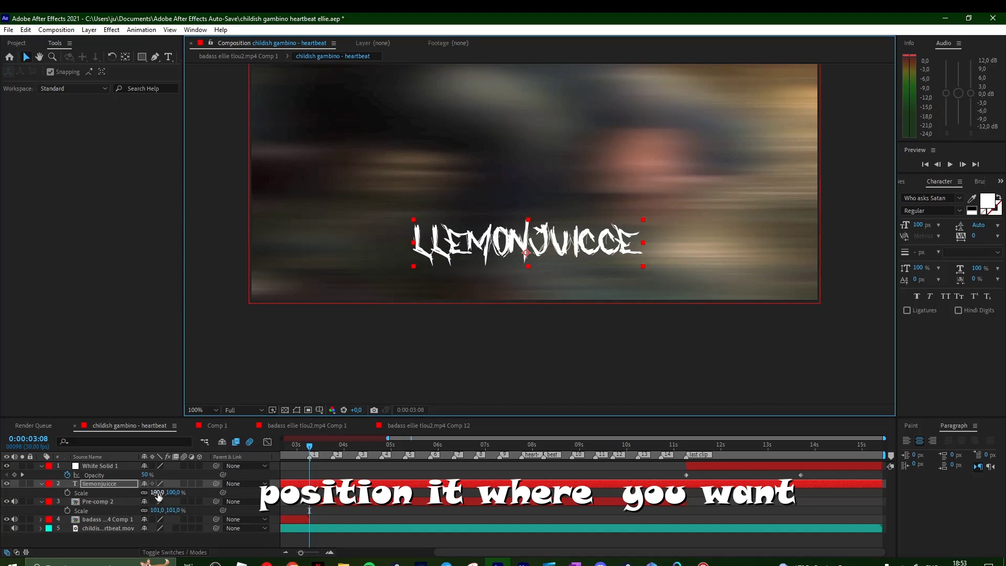
drag(161, 492, 137, 493)
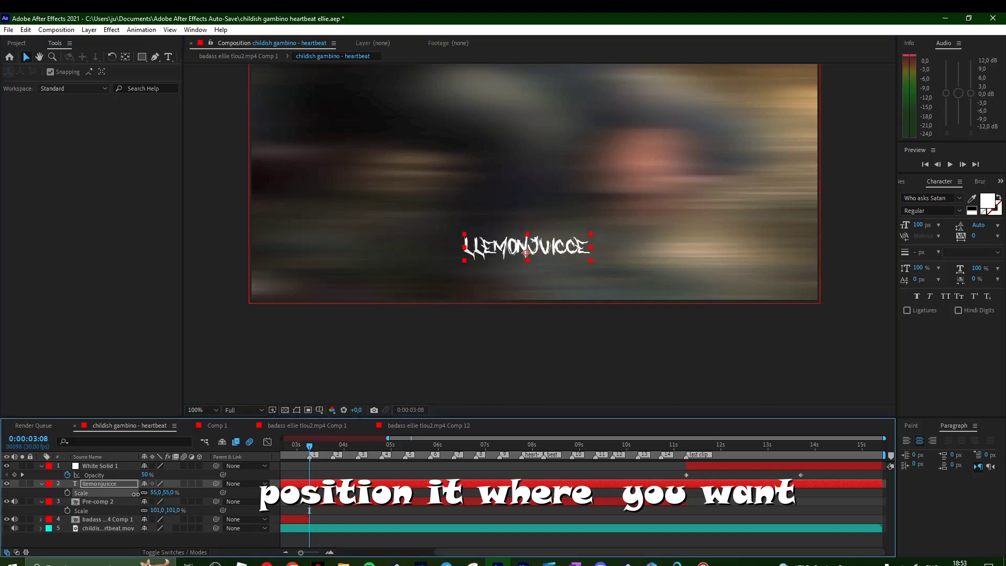
click(556, 261)
drag(556, 263, 573, 281)
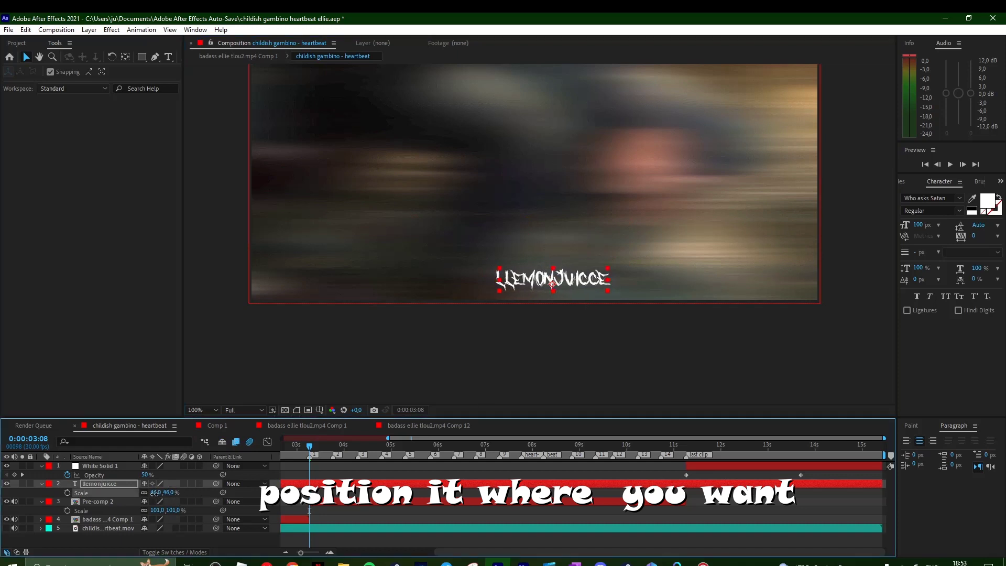
drag(162, 493, 151, 494)
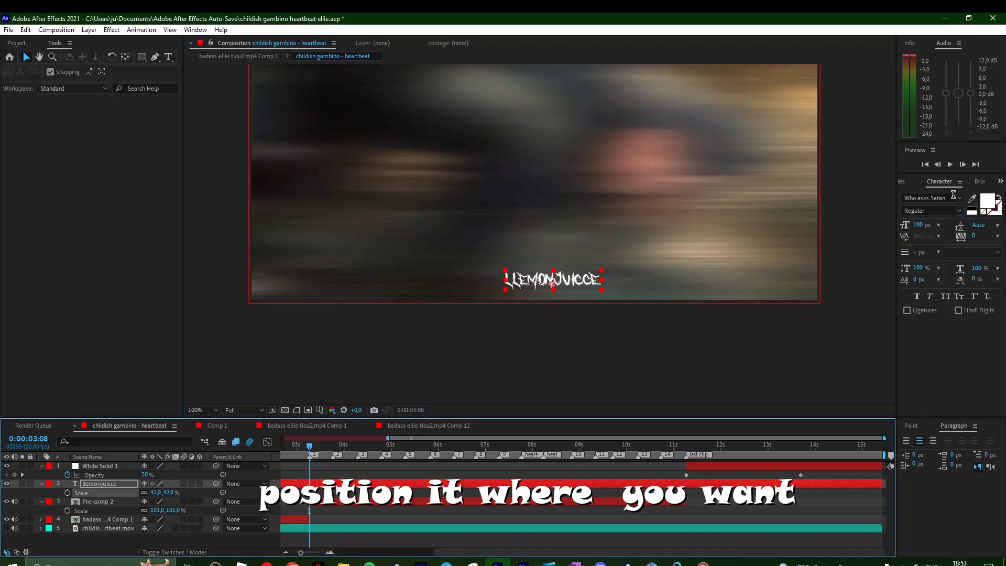
Select the watermark text and try the Chiller, Vogue, Who asks Satan and WickedSeventies fonts.
double_click(581, 285)
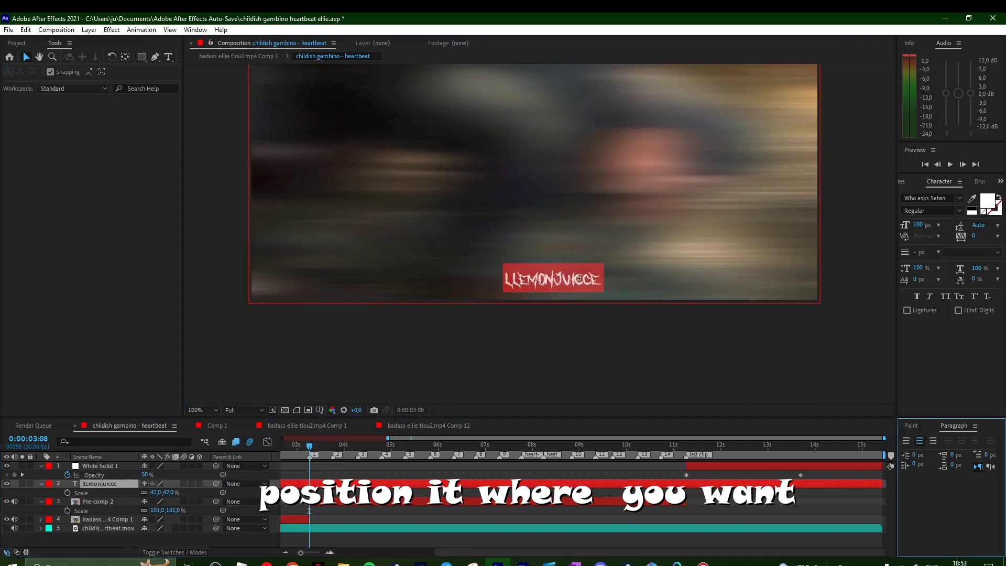
click(960, 198)
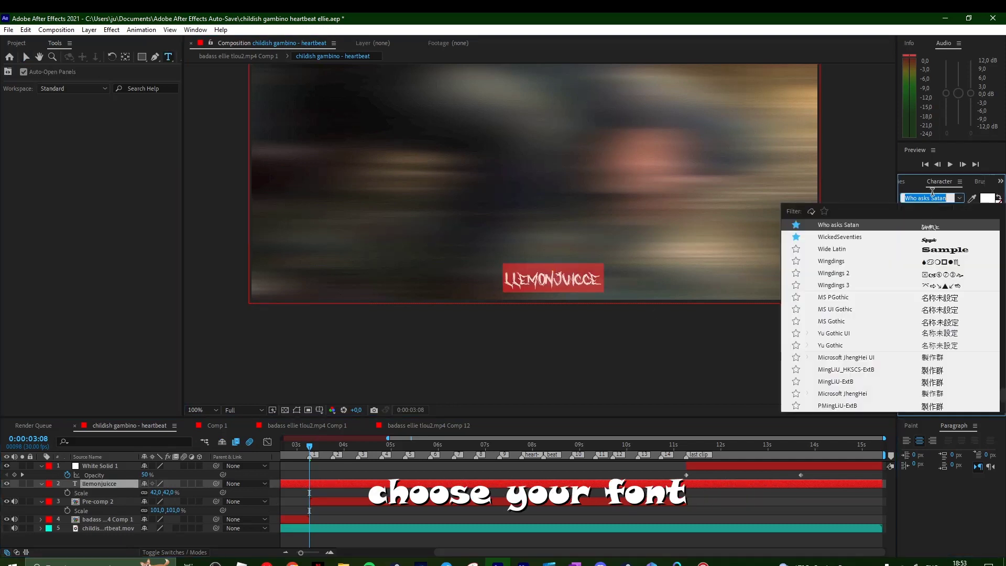
click(825, 212)
click(931, 249)
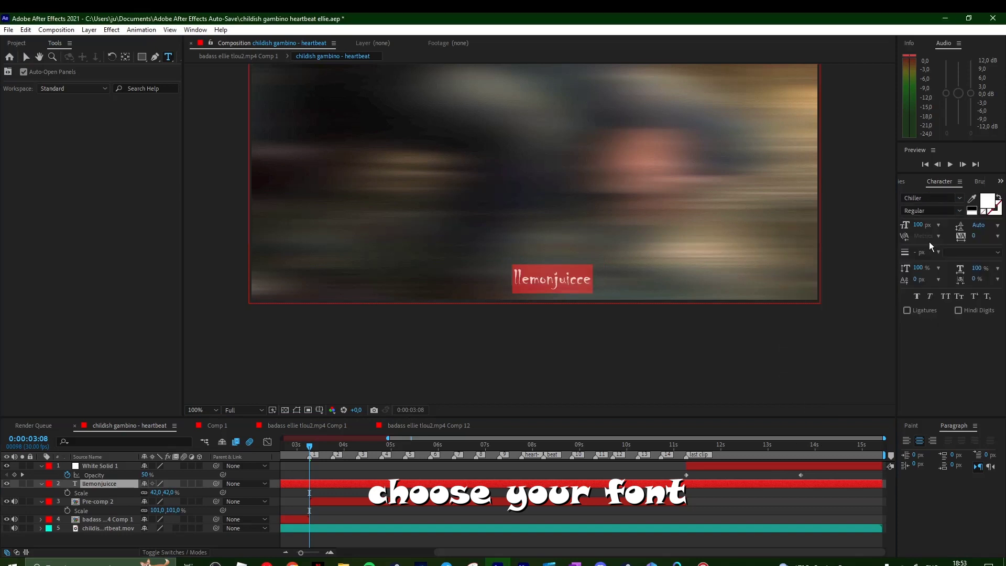
click(961, 202)
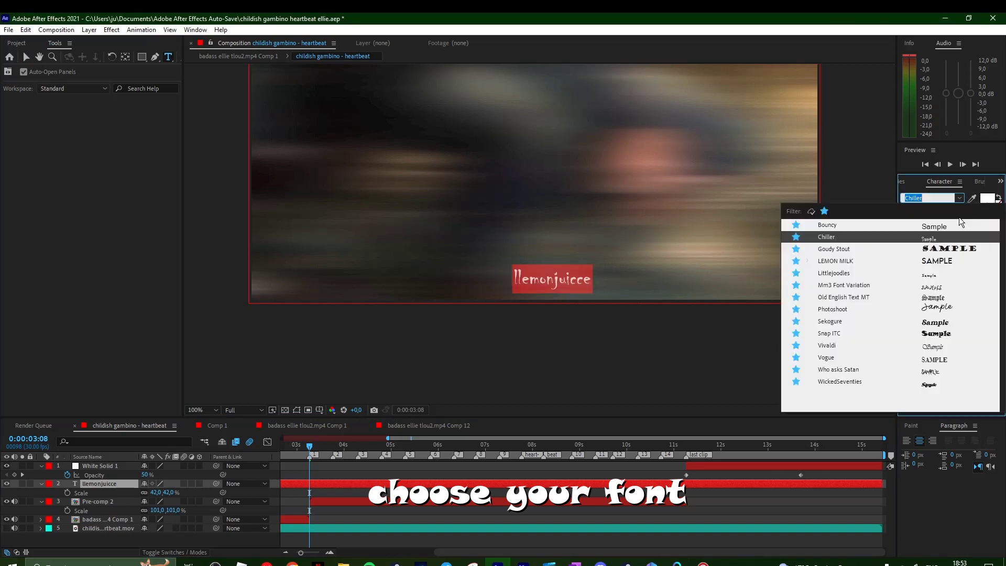
click(940, 352)
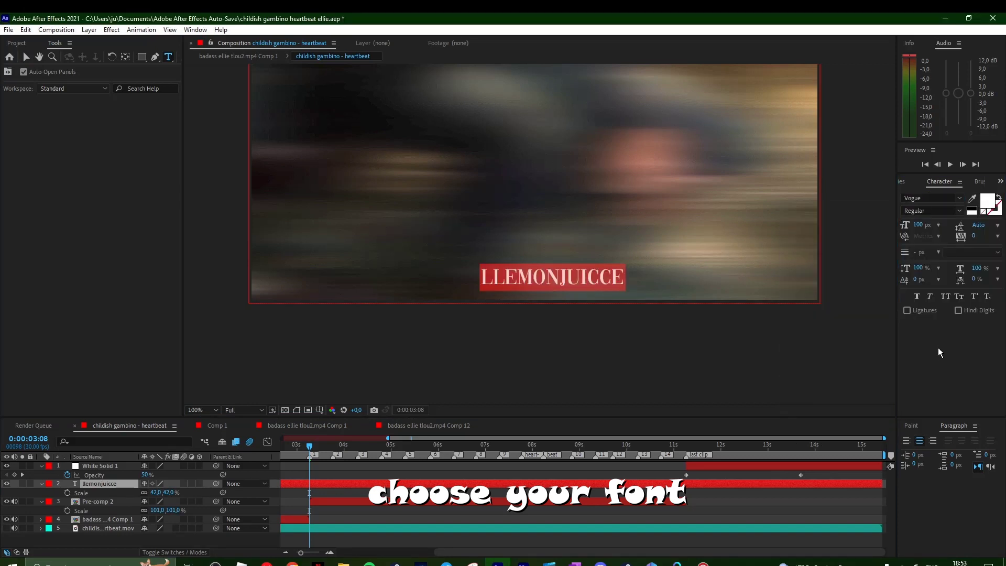
click(961, 199)
click(932, 371)
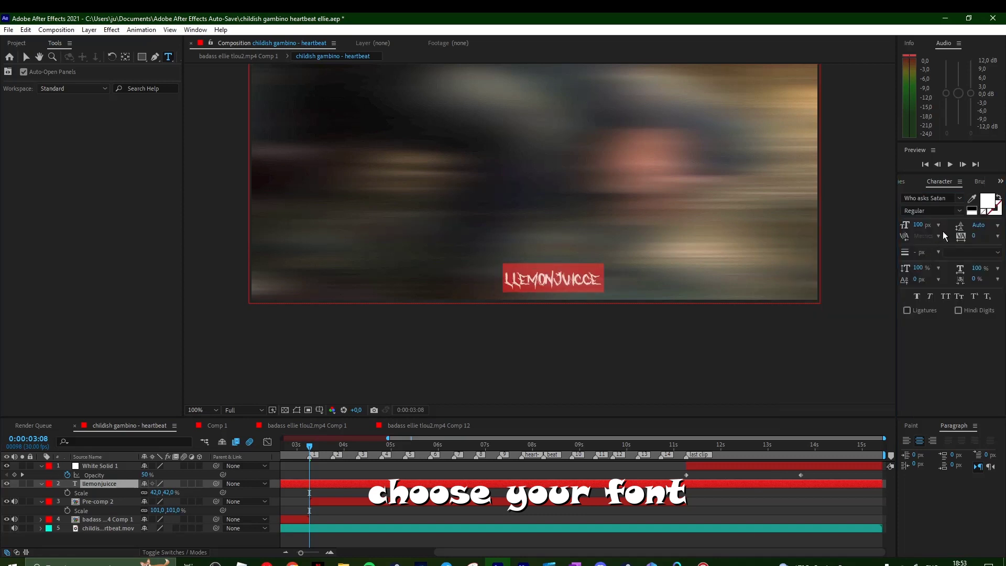
click(960, 201)
click(940, 384)
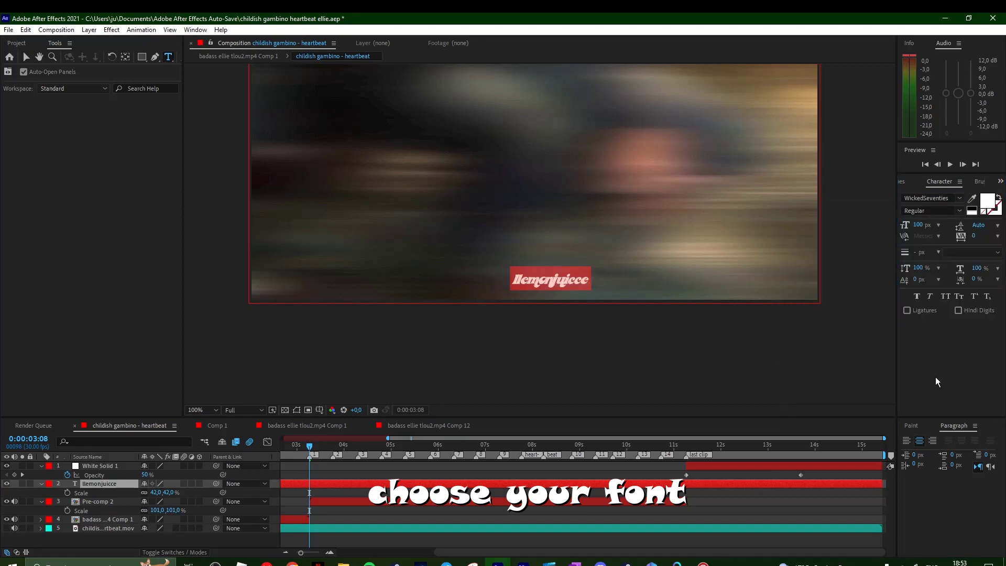
Preview Photoshoot, Old English Text MT, Mm3 and Littlejoodles, then switch back to Chiller.
click(960, 203)
click(949, 314)
click(962, 204)
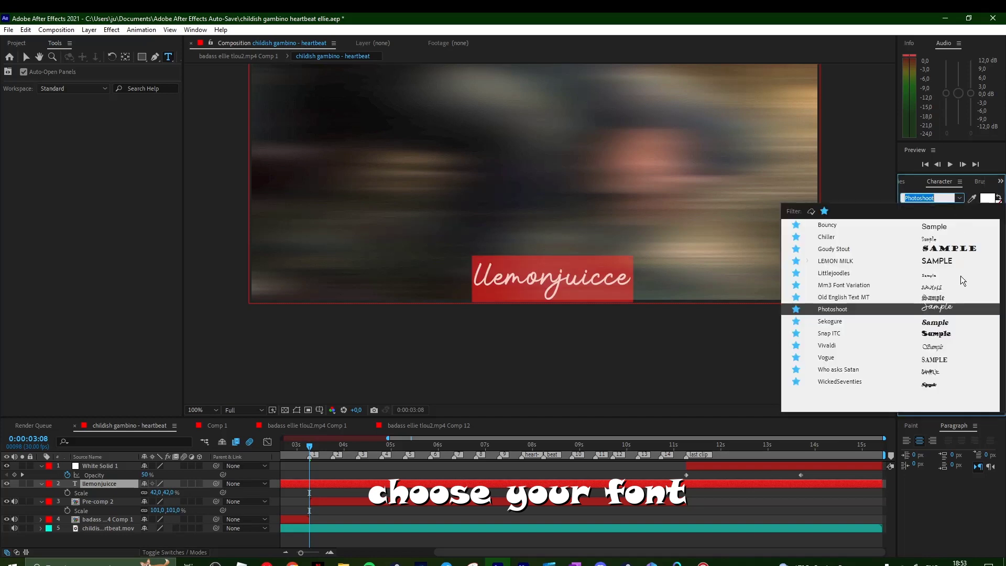
click(935, 299)
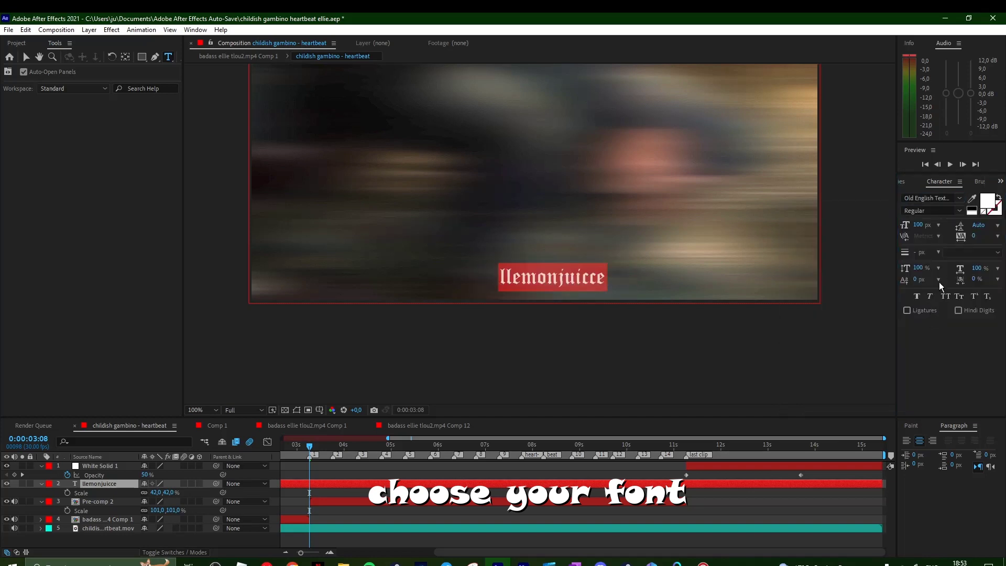
click(959, 198)
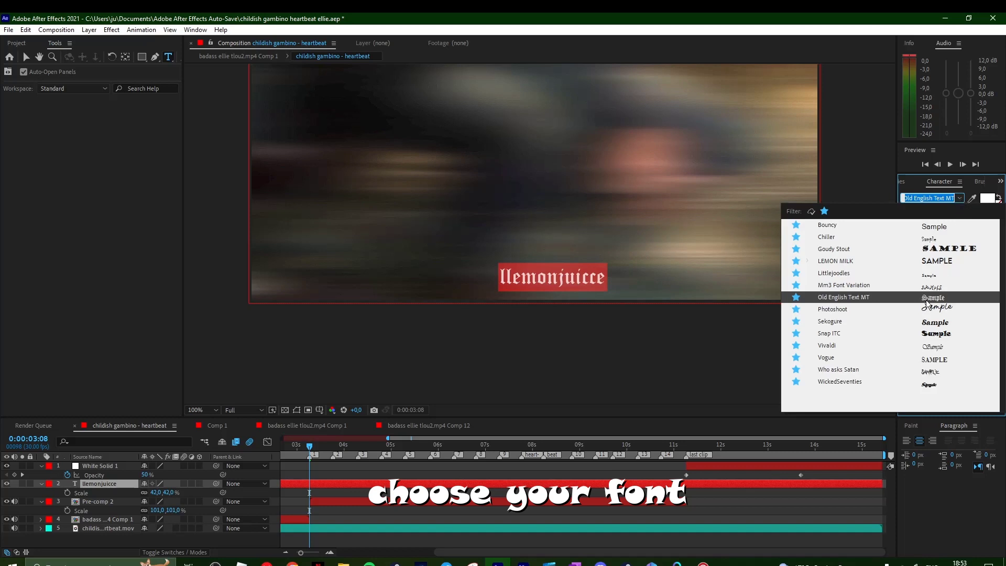
click(933, 288)
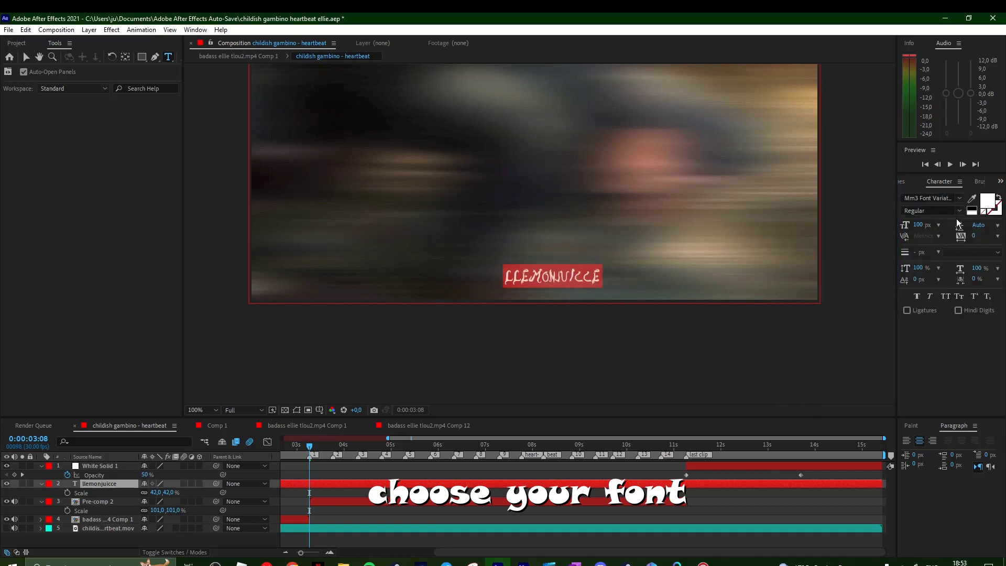
click(962, 206)
click(935, 281)
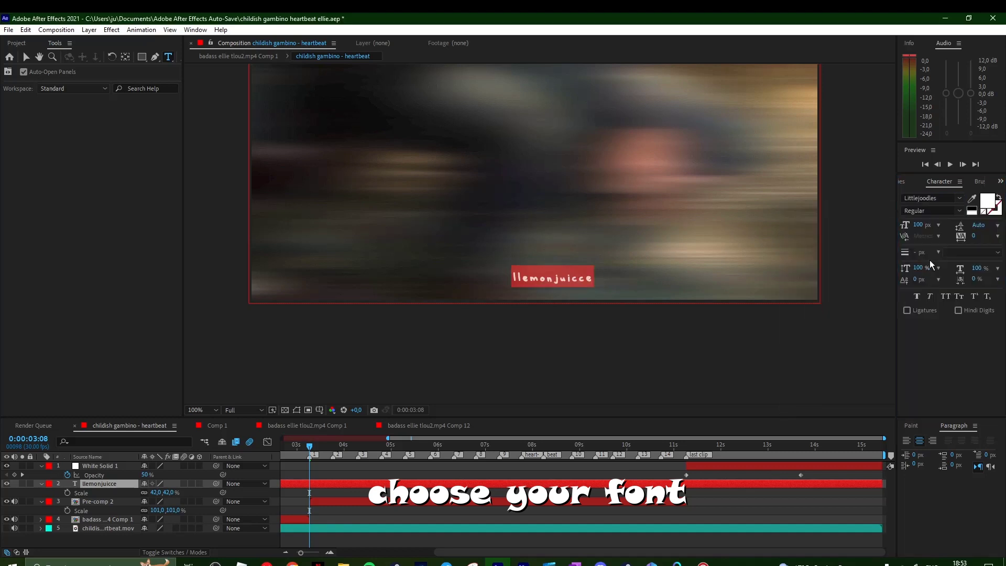
click(960, 202)
click(929, 238)
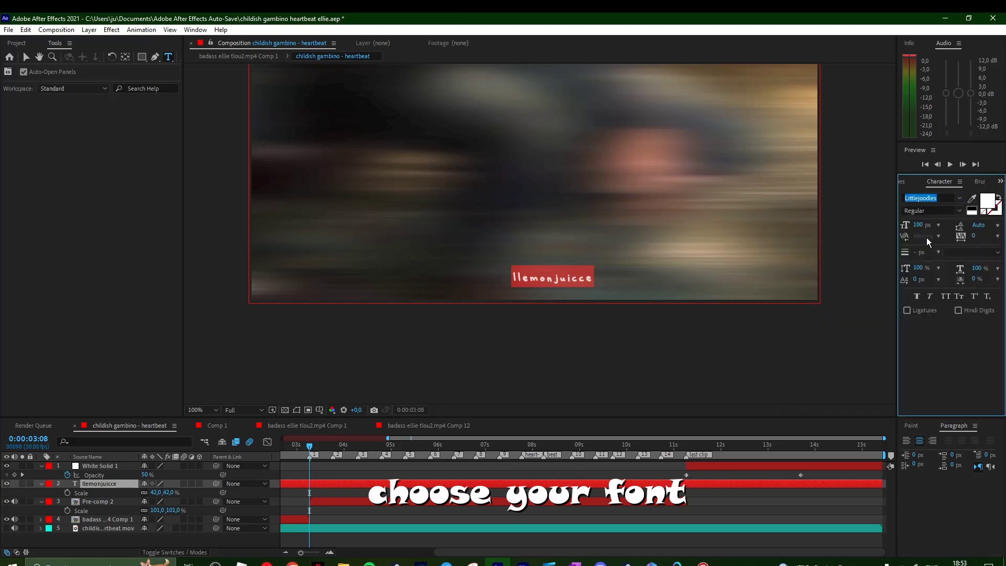
text(Chiller)
Try Goudy Stout and LEMON MILK, then settle on Chiller for the watermark.
click(960, 204)
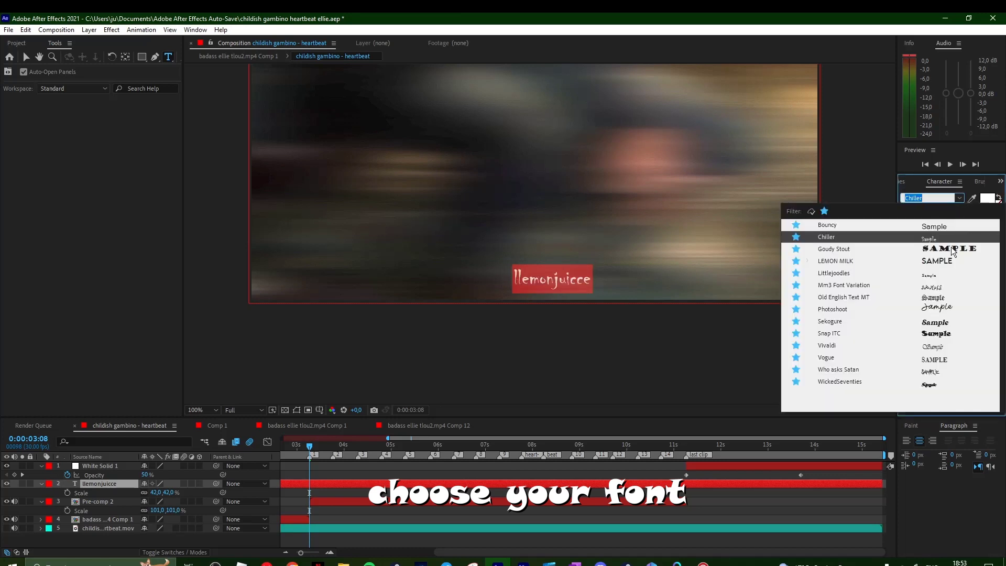
click(953, 250)
click(960, 200)
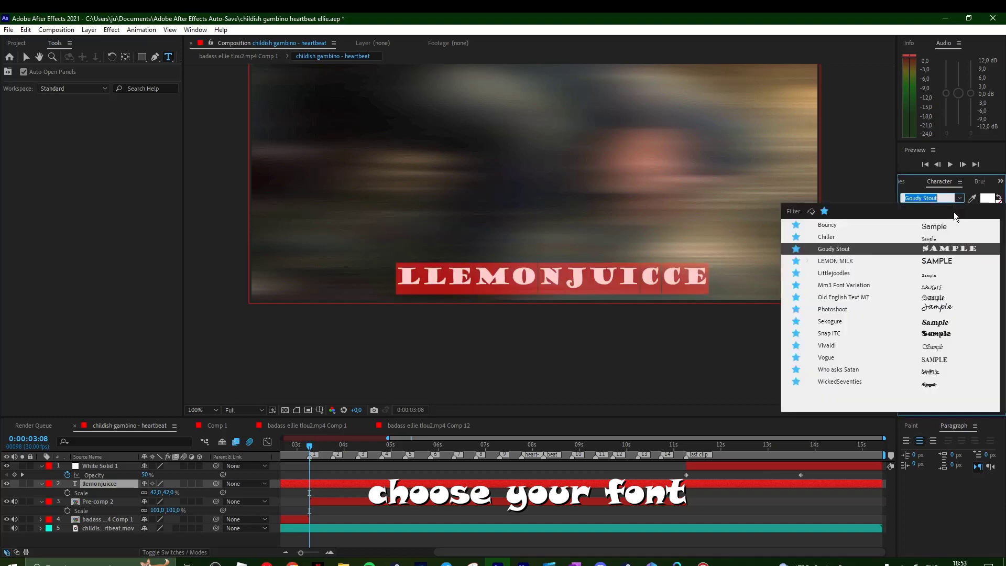
click(920, 241)
key(ctrl+z)
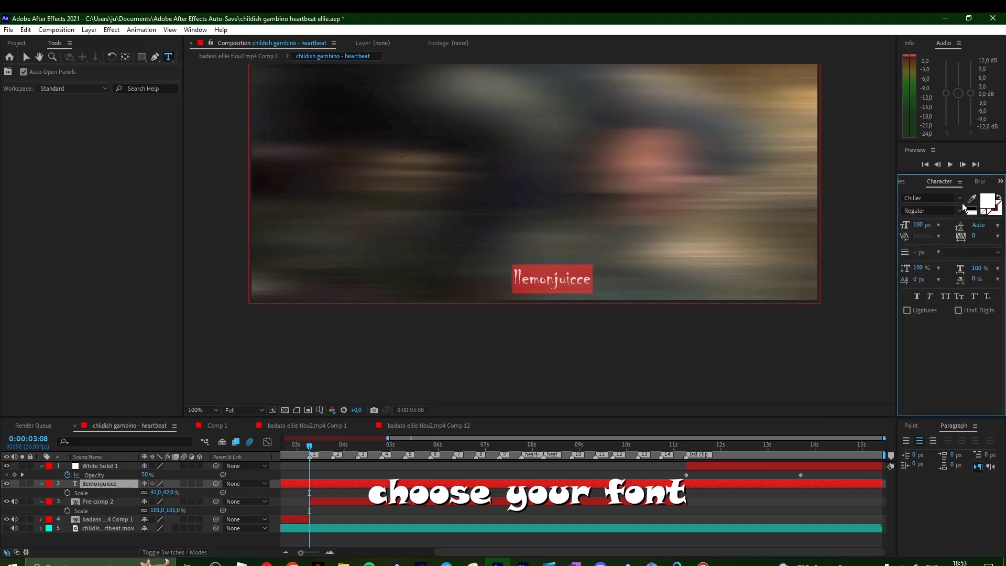
click(959, 201)
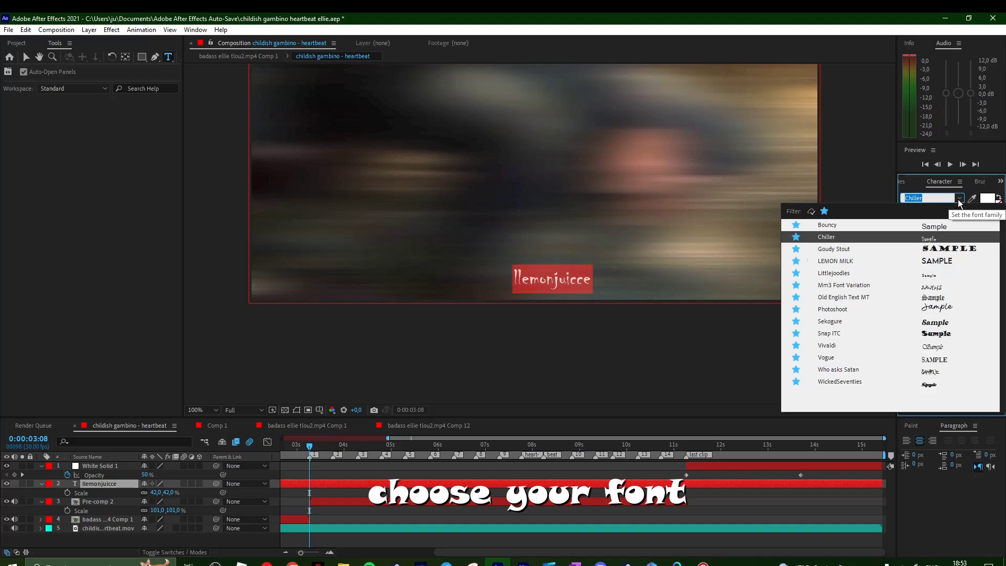
key(Escape)
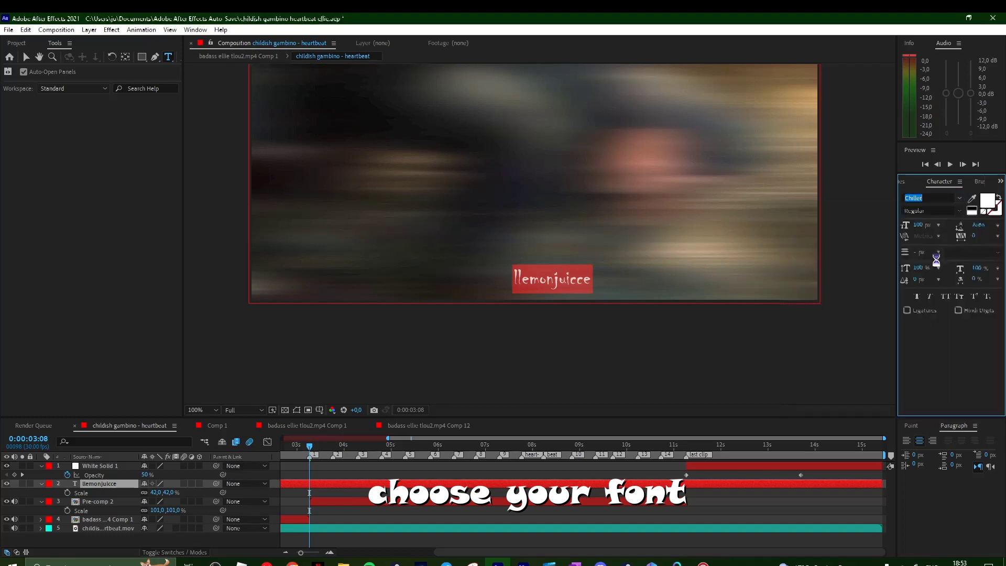
text(lemon)
key(Return)
click(959, 198)
click(937, 238)
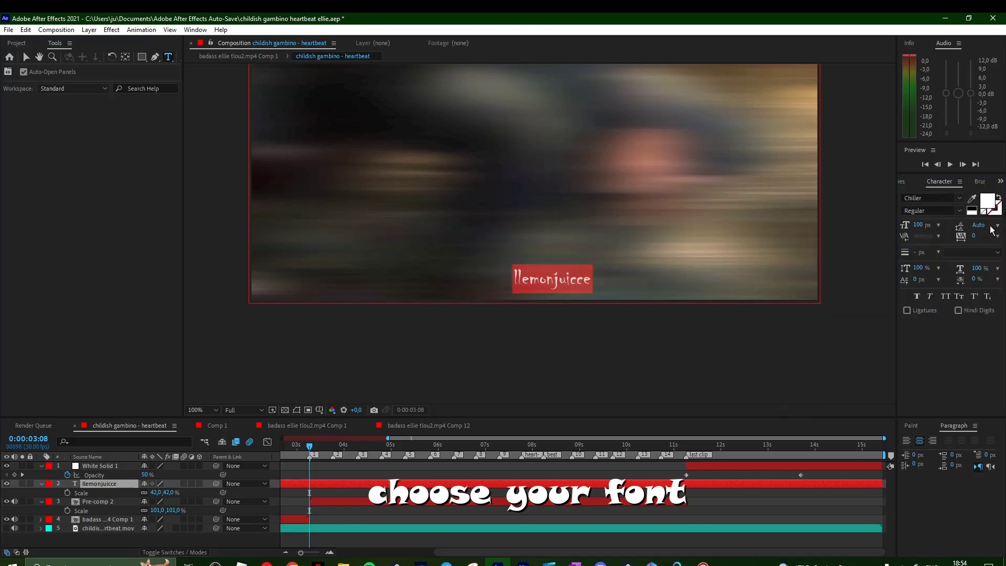
click(1000, 180)
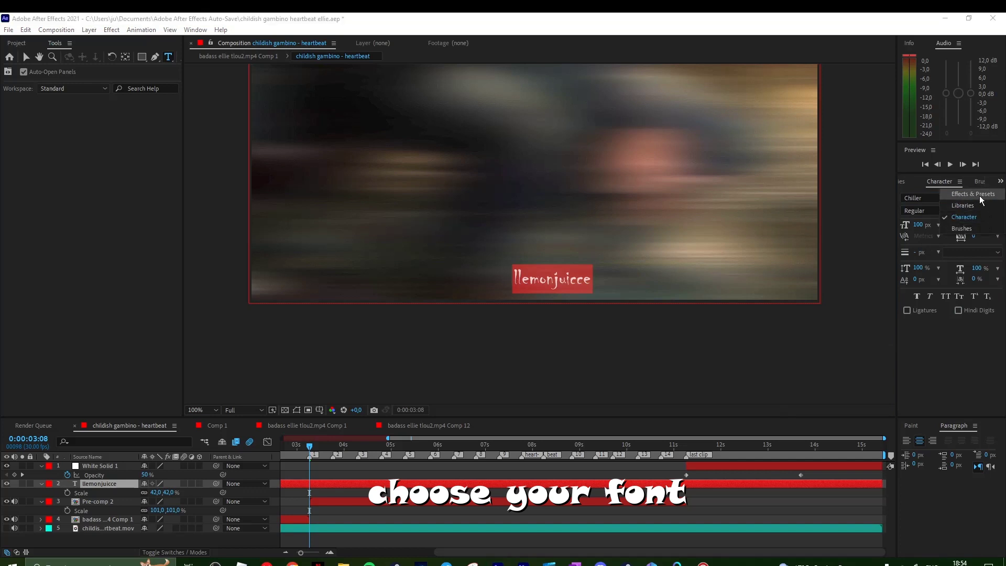
Give llemonjuicce a Drop Shadow (distance 3, opacity 100%) and move it above the white solid.
click(973, 194)
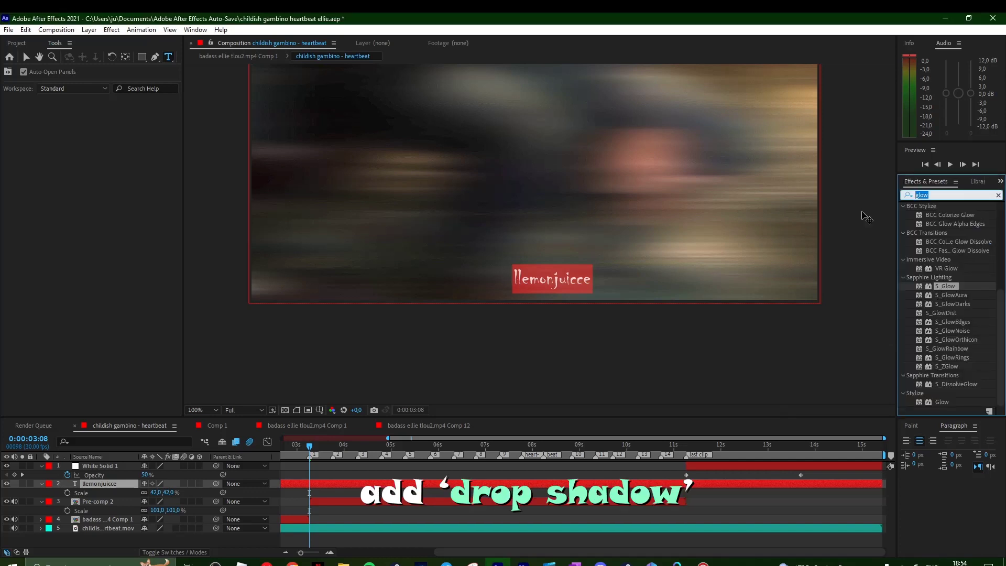
key(BackSpace)
text(drop)
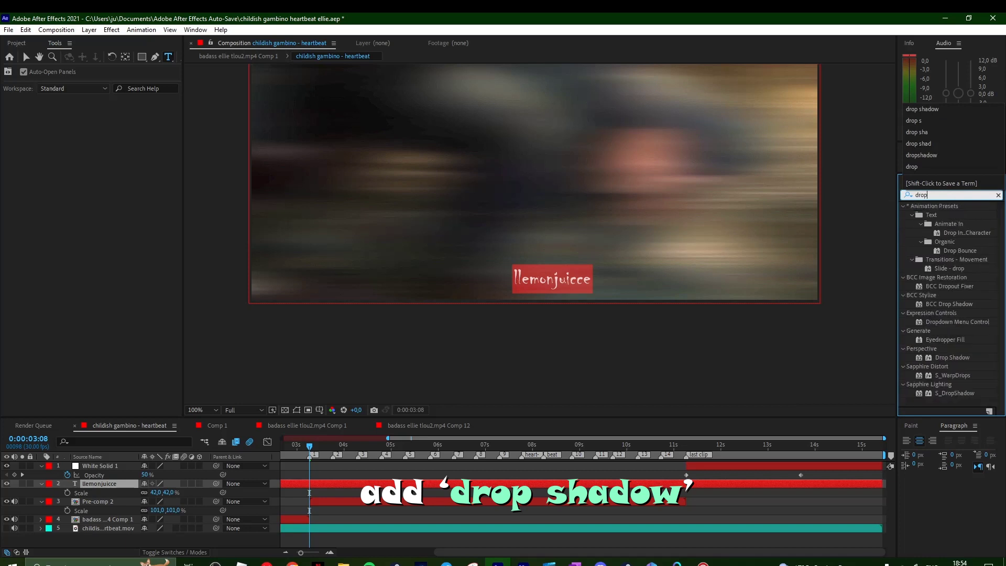
text( shadow)
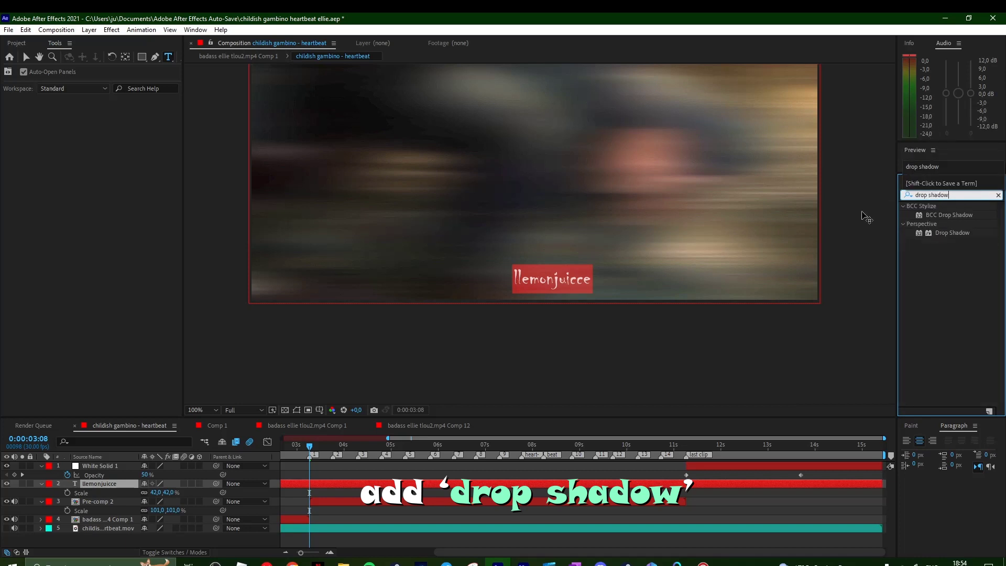
drag(952, 233, 574, 285)
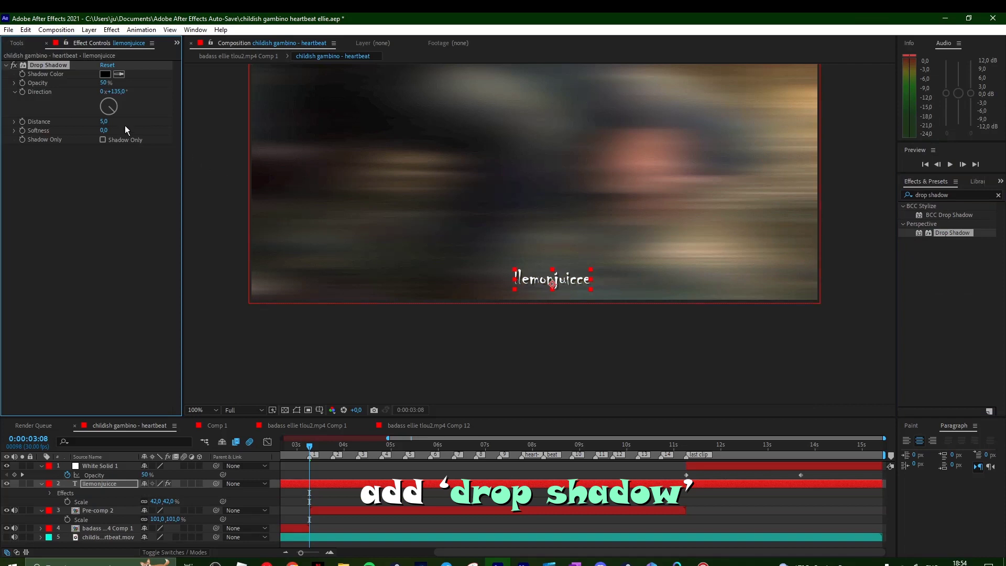
click(103, 122)
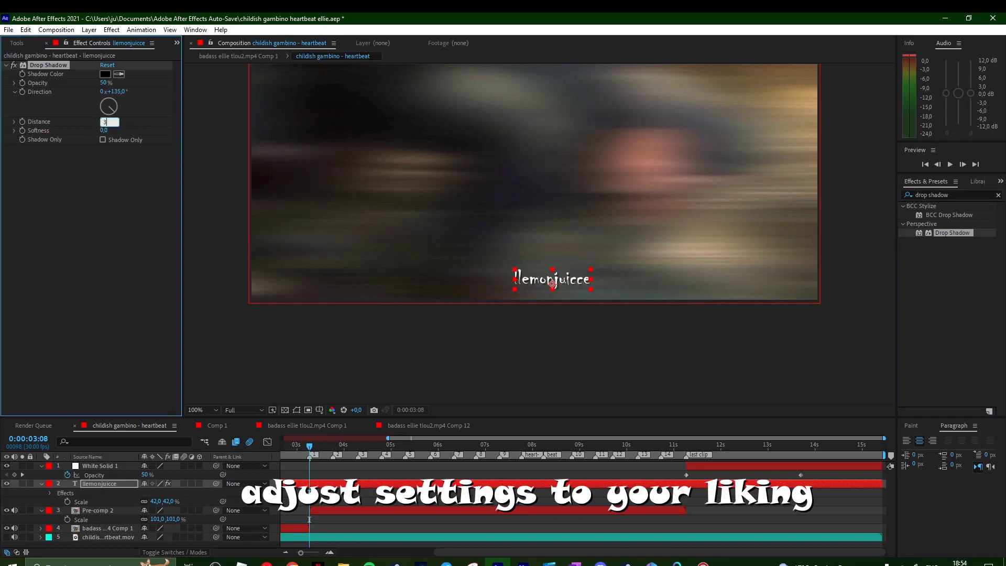
key(Return)
text(100)
key(Return)
click(118, 483)
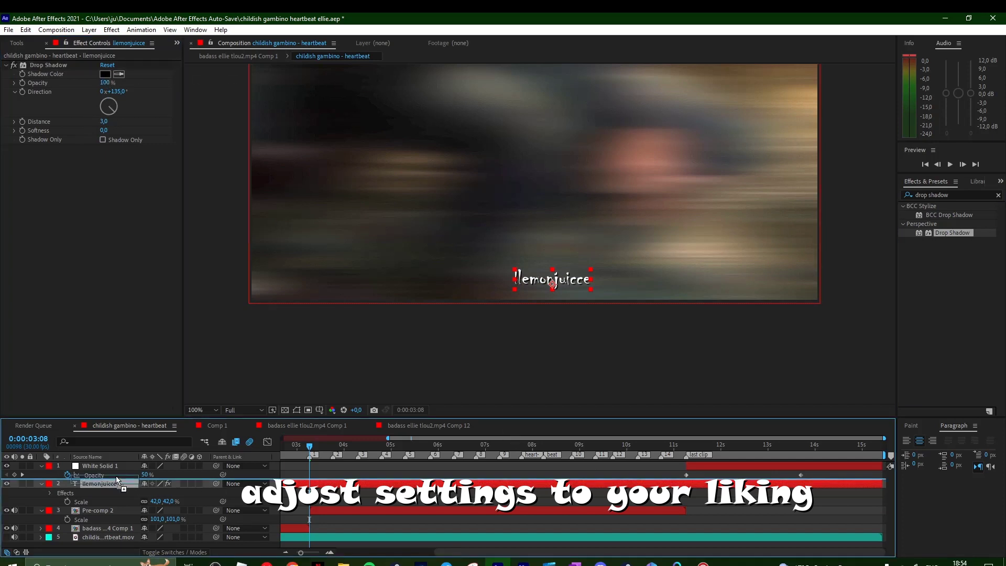
drag(118, 478, 110, 465)
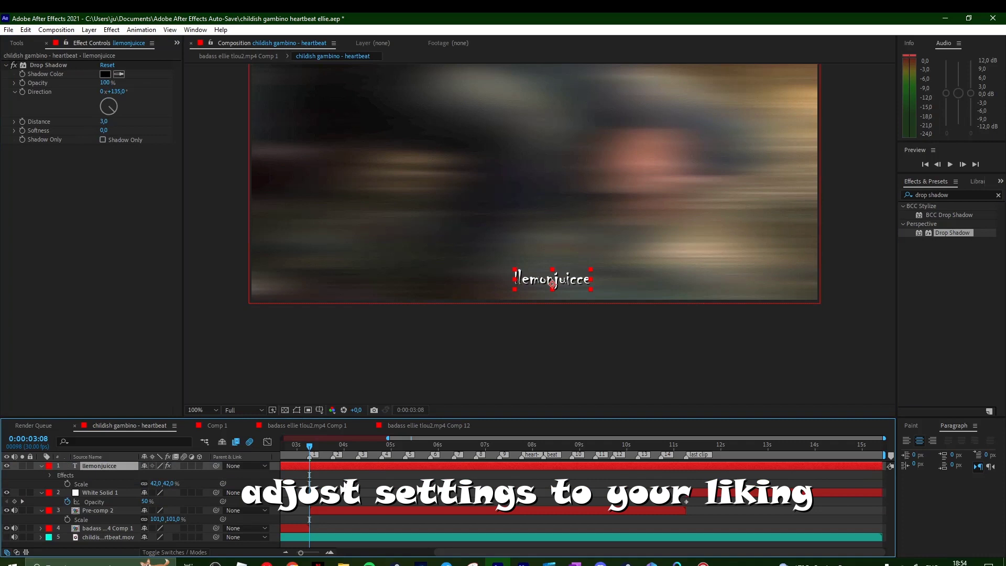
Set the llemonjuicce layer's blending mode to Overlay and close Effect Controls.
right_click(325, 471)
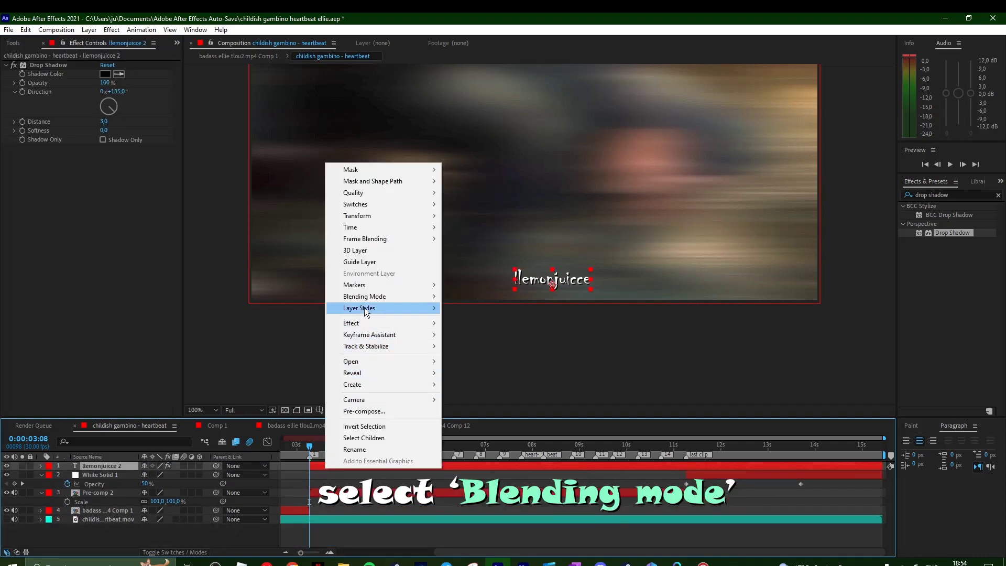
mouse_move(364, 296)
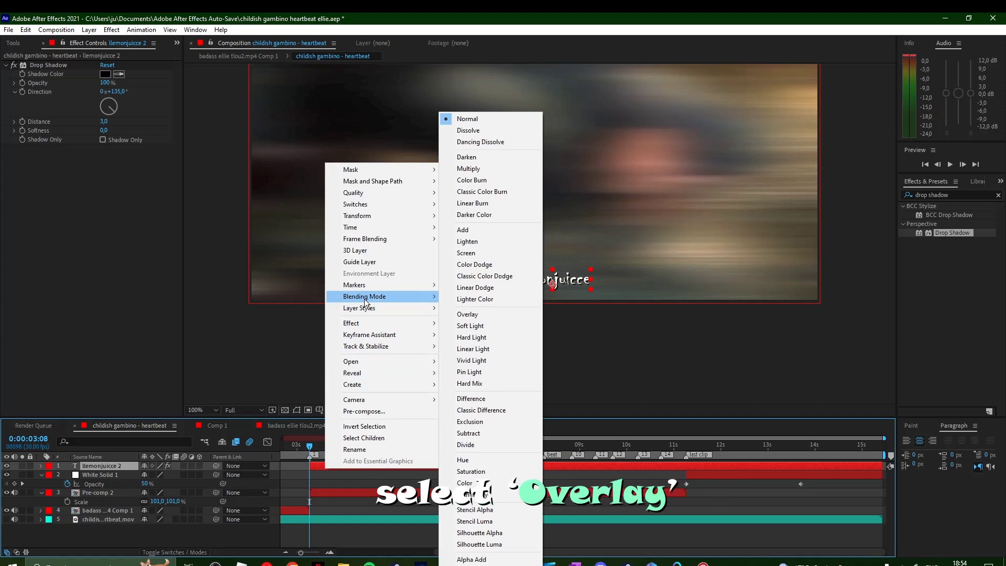
click(463, 315)
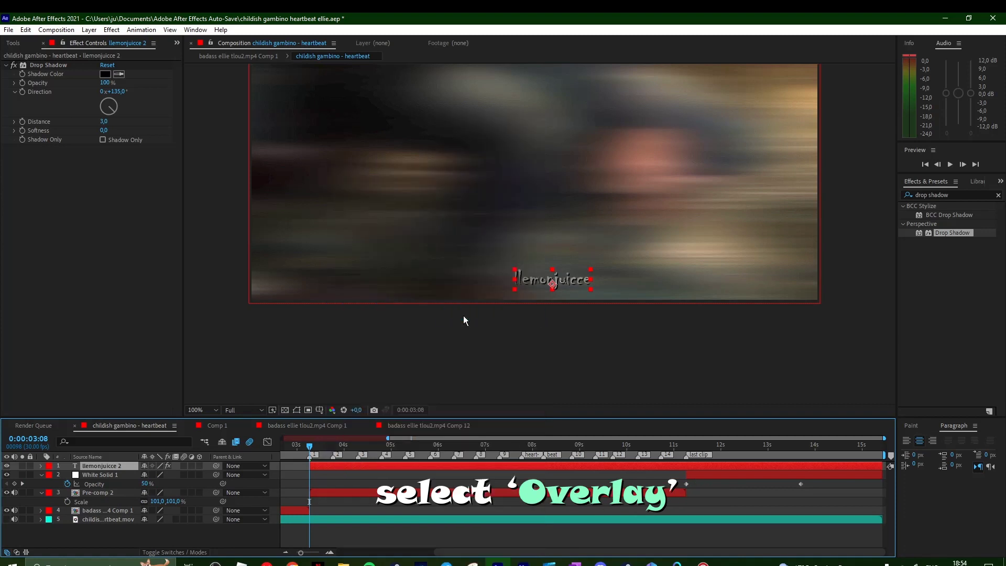
click(45, 44)
key(ctrl+0)
click(46, 45)
Pan the Composition viewer to bring the full 1080x1350 frame into view.
drag(432, 131, 420, 309)
scroll(421, 309, down, 2)
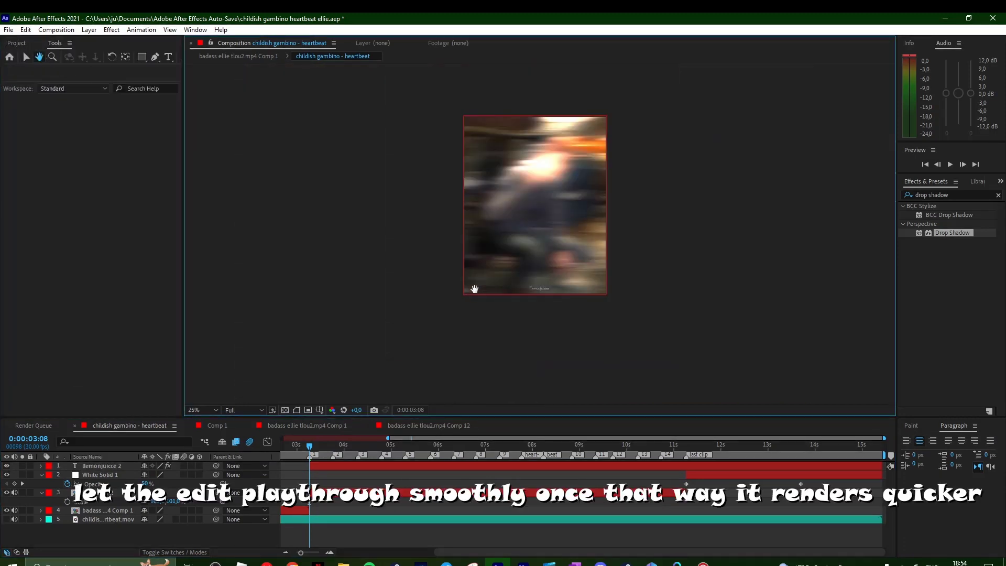